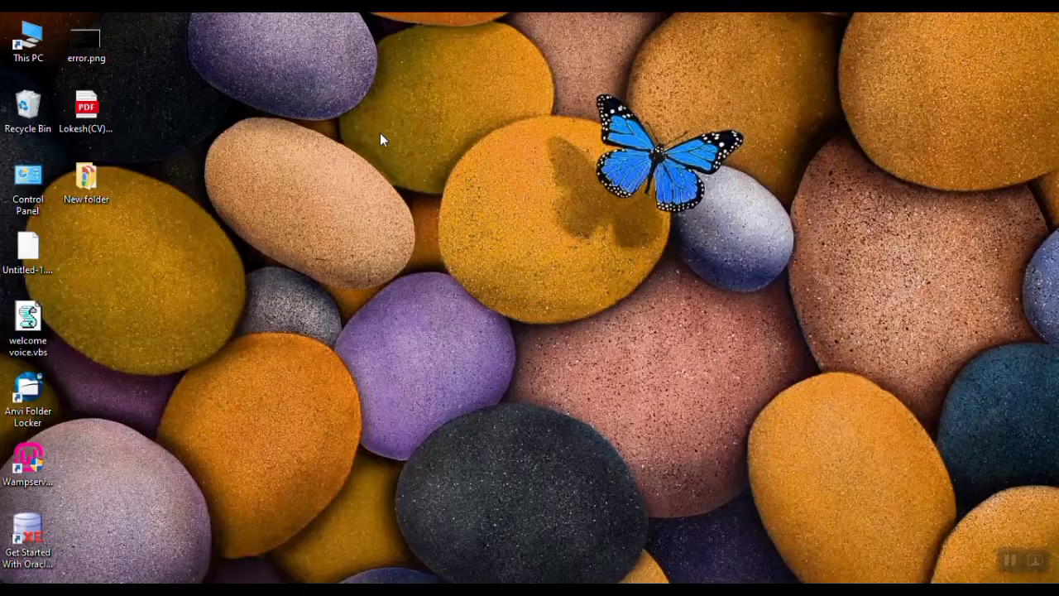
Create a folder named project on New Volume (G:) and open it
double_click(29, 39)
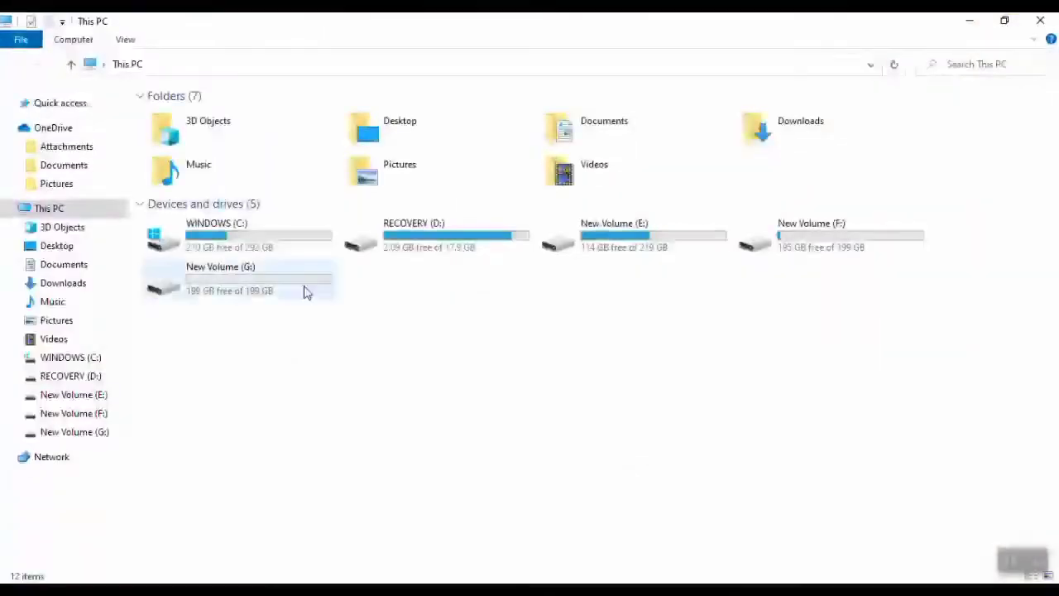
double_click(302, 290)
click(48, 21)
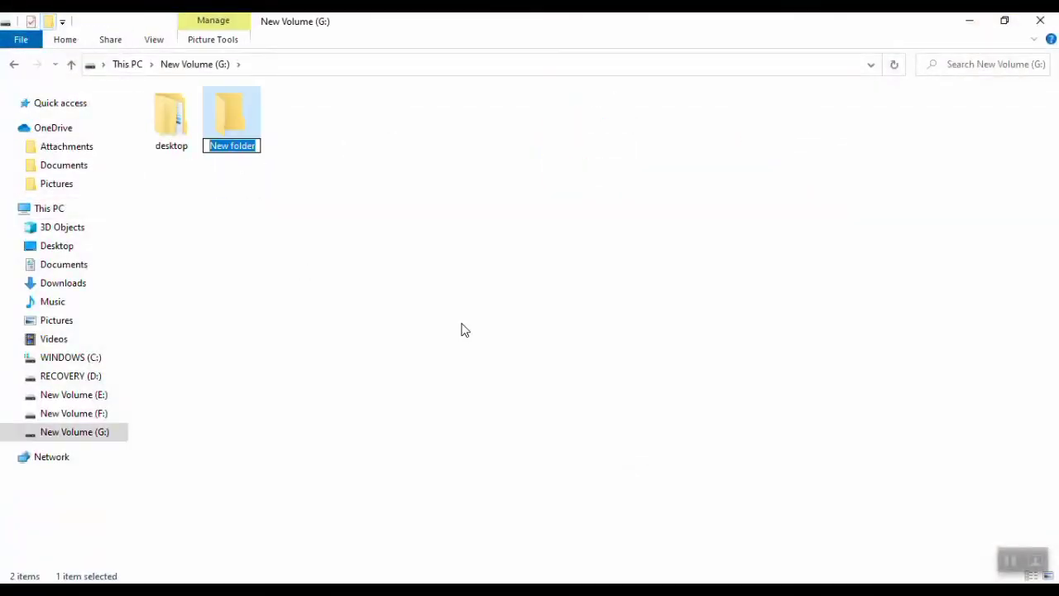
text(project)
key(Return)
key(Return)
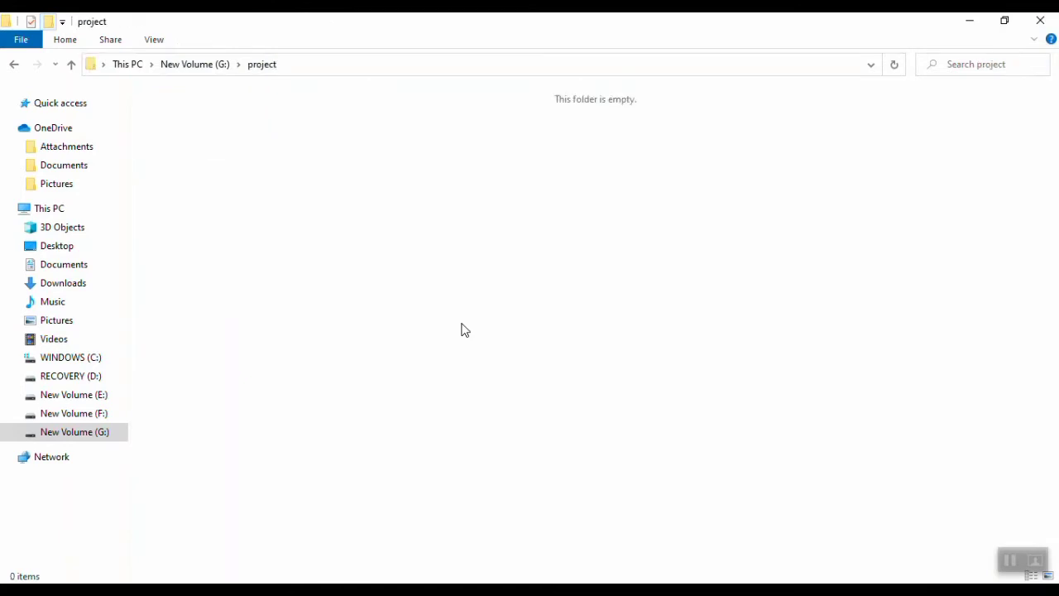
Create a new text document in the project folder, name it index.html and accept the extension change
right_click(345, 155)
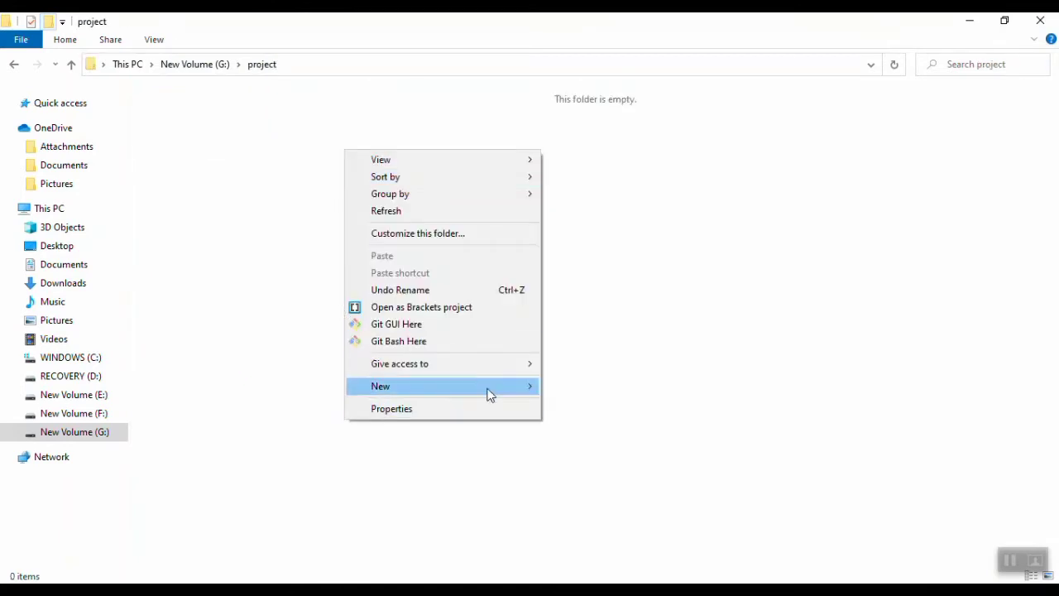
mouse_move(510, 386)
click(584, 353)
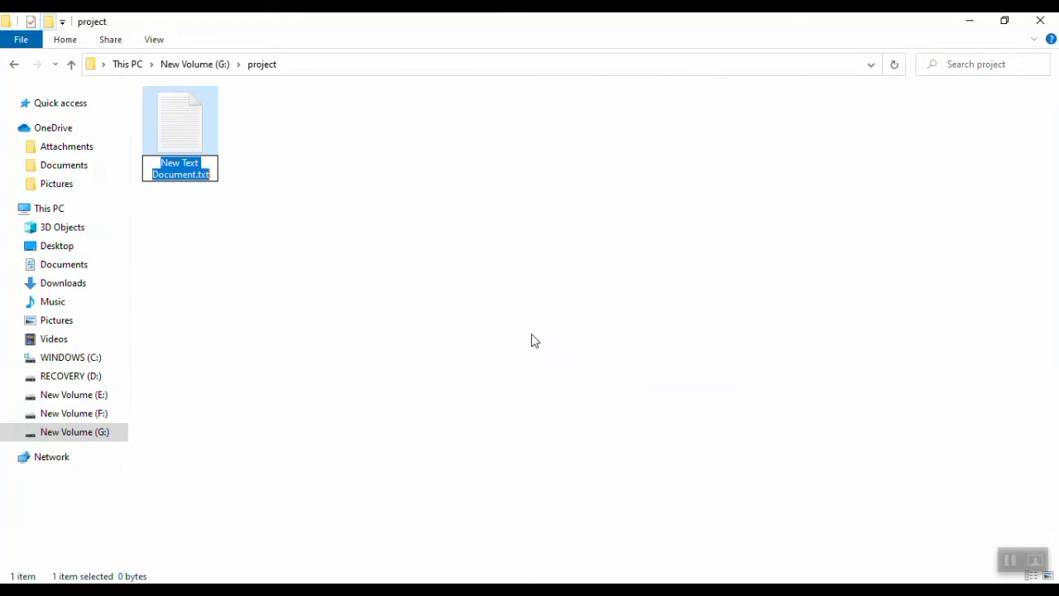
text(index.)
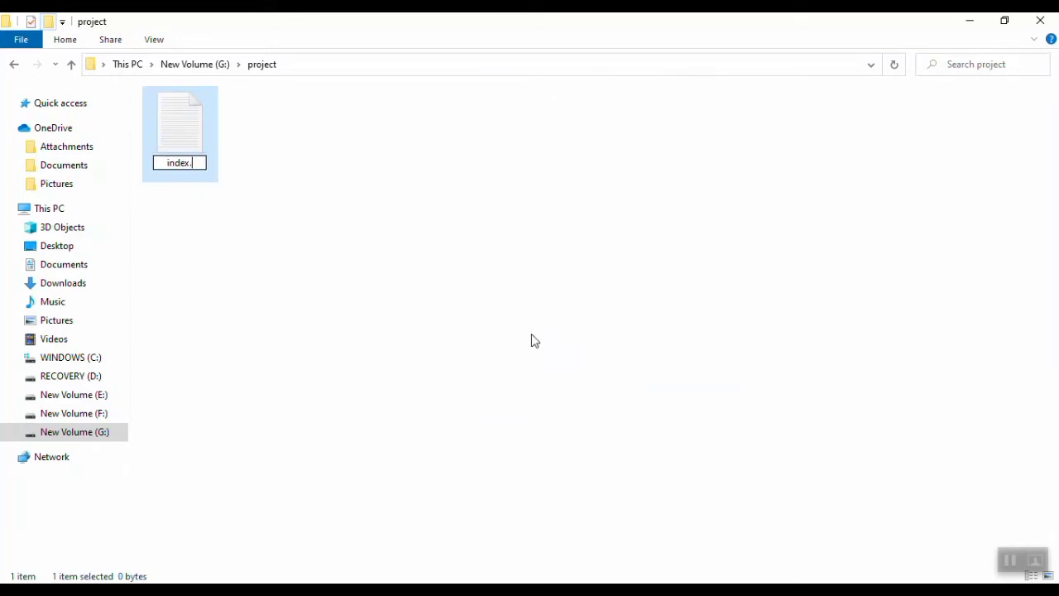
text(html)
key(Return)
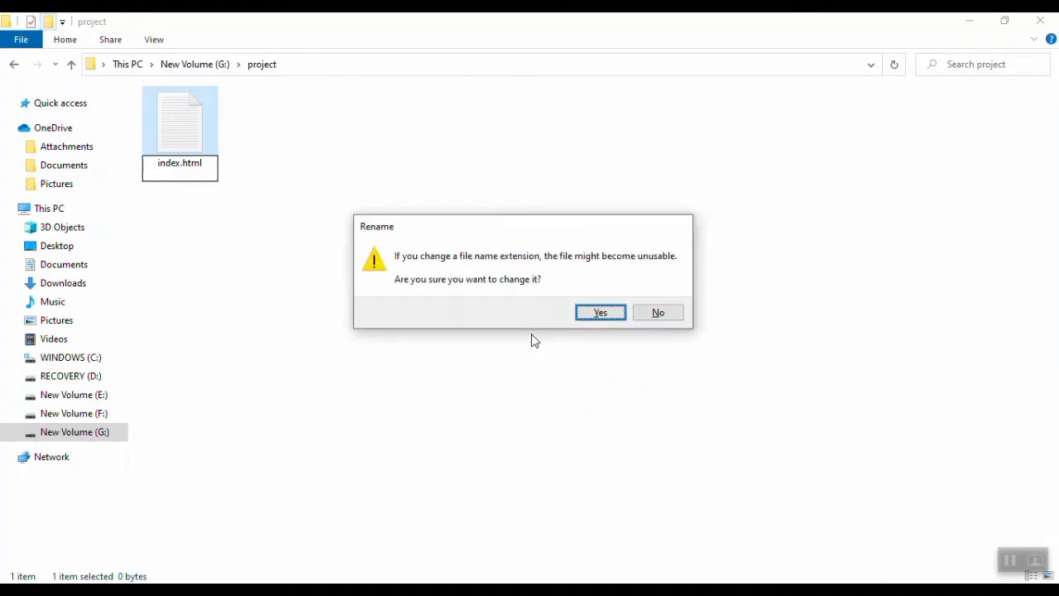
key(Return)
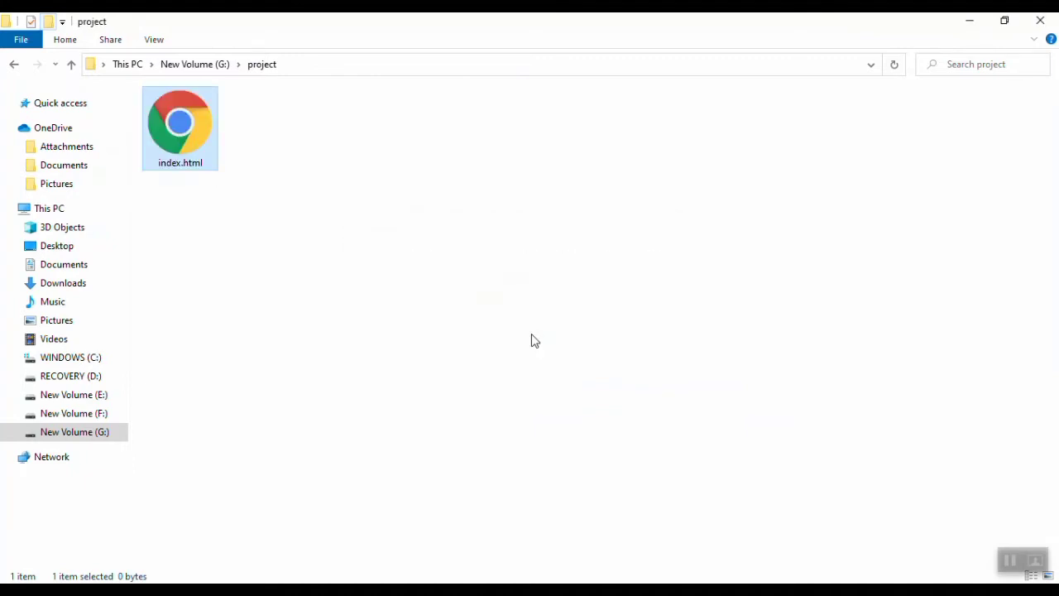
Create a subfolder named style inside the project folder
click(47, 25)
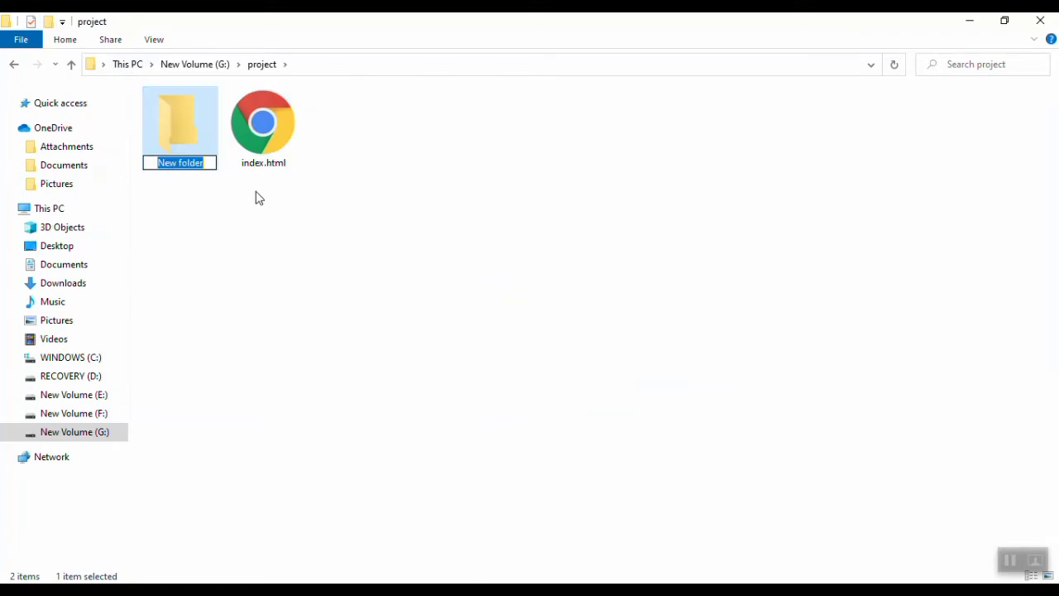
text(style)
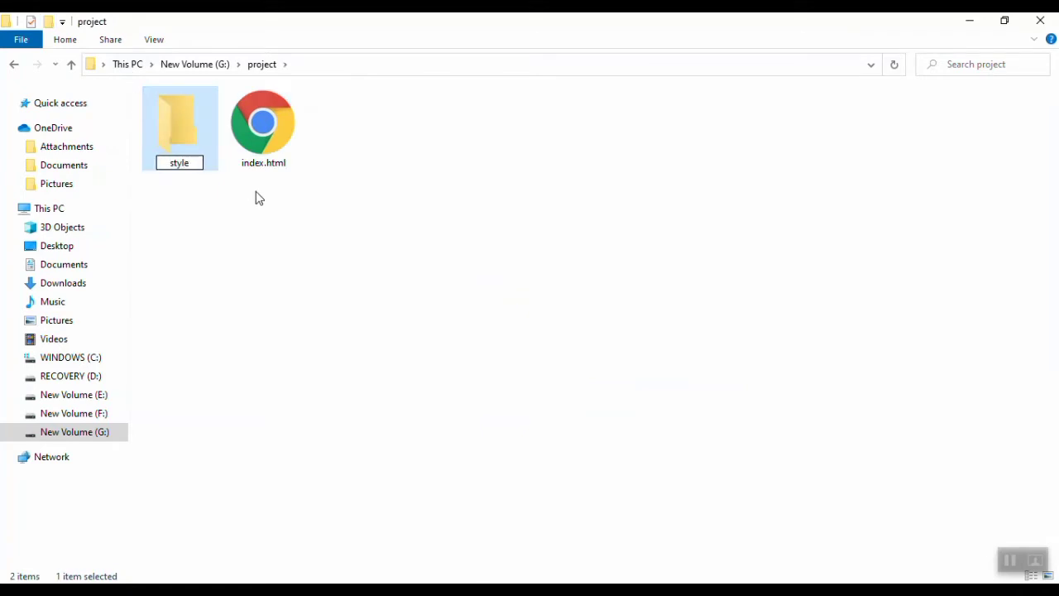
key(Return)
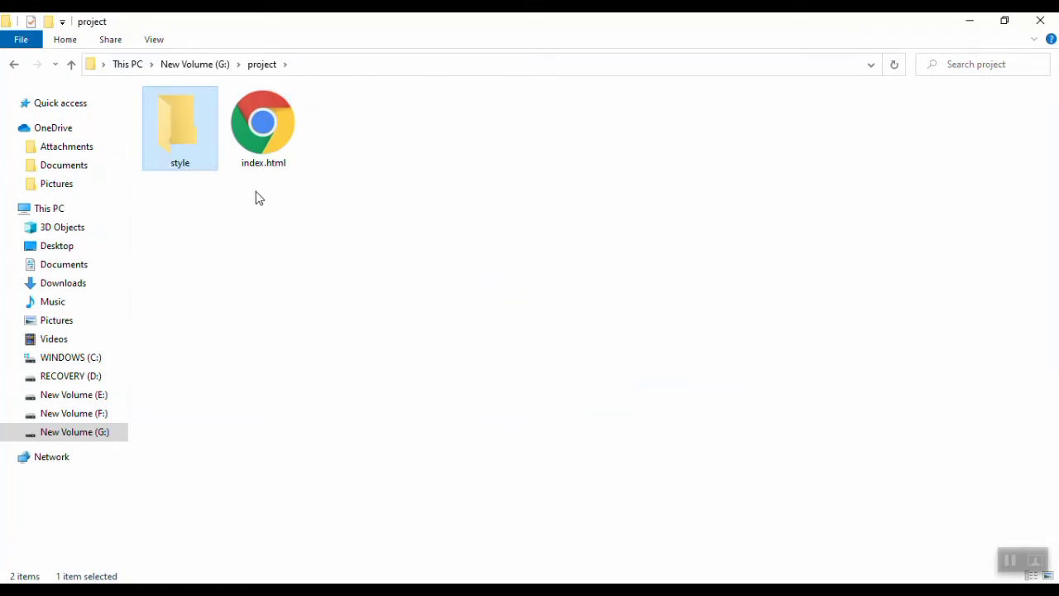
Open index.html from the project folder with Visual Studio Code
right_click(269, 136)
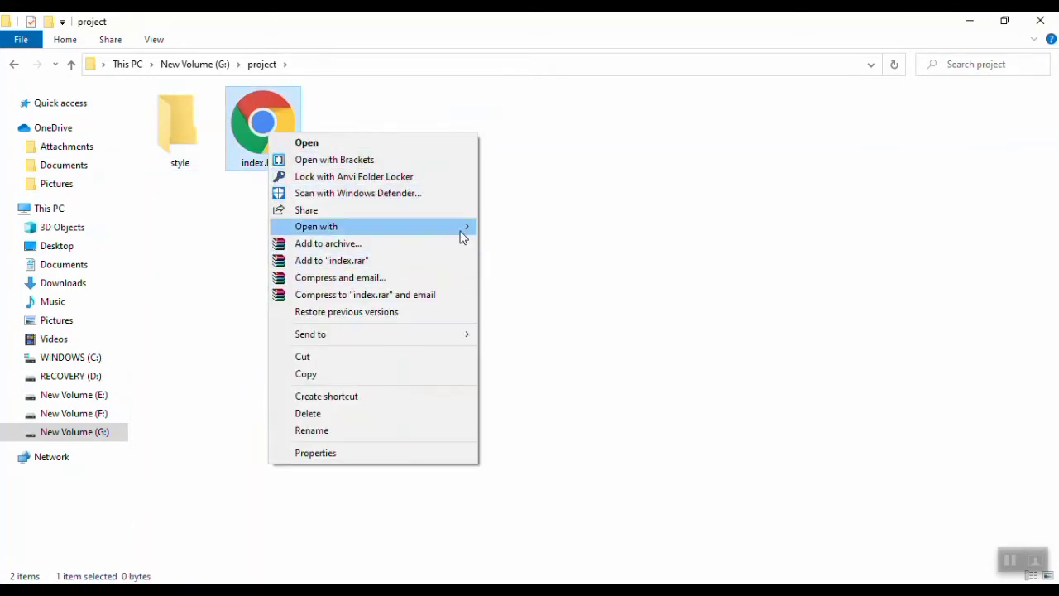
mouse_move(463, 237)
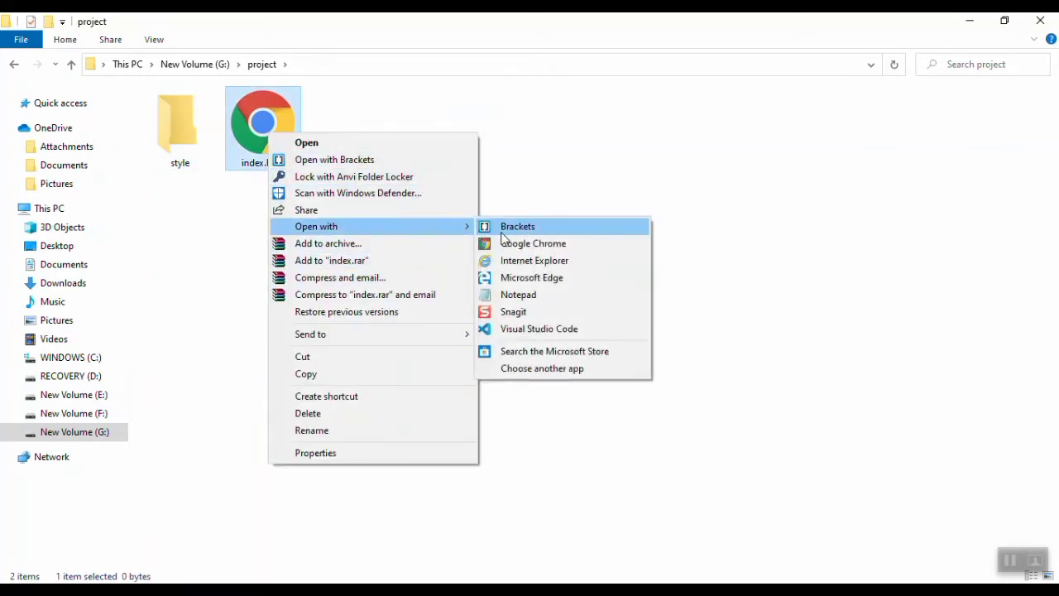
click(516, 331)
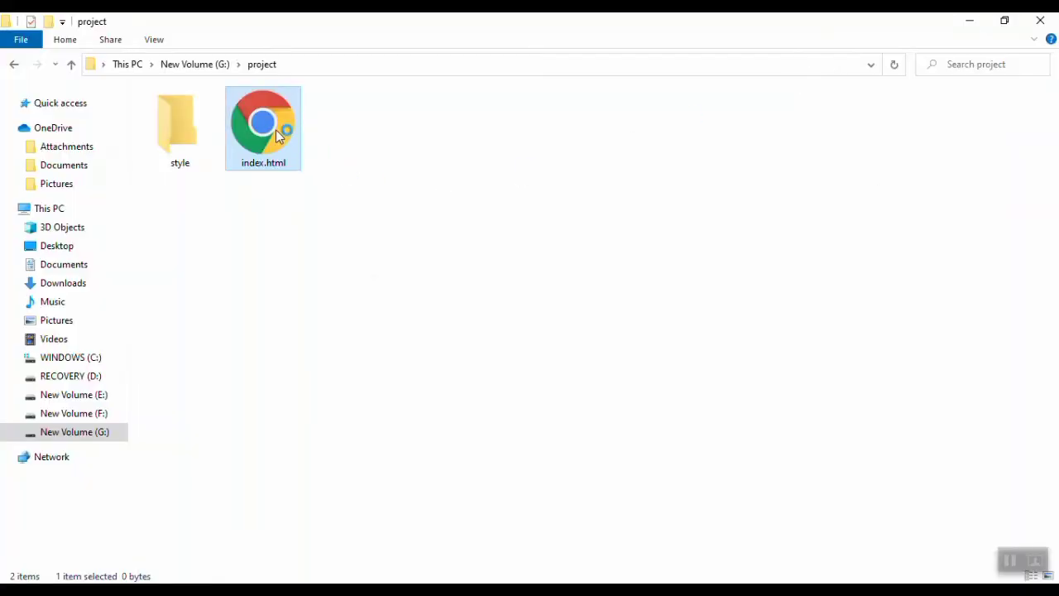
Open index.html in Chrome, close the old blank tab and open a new tab beside the page
double_click(263, 128)
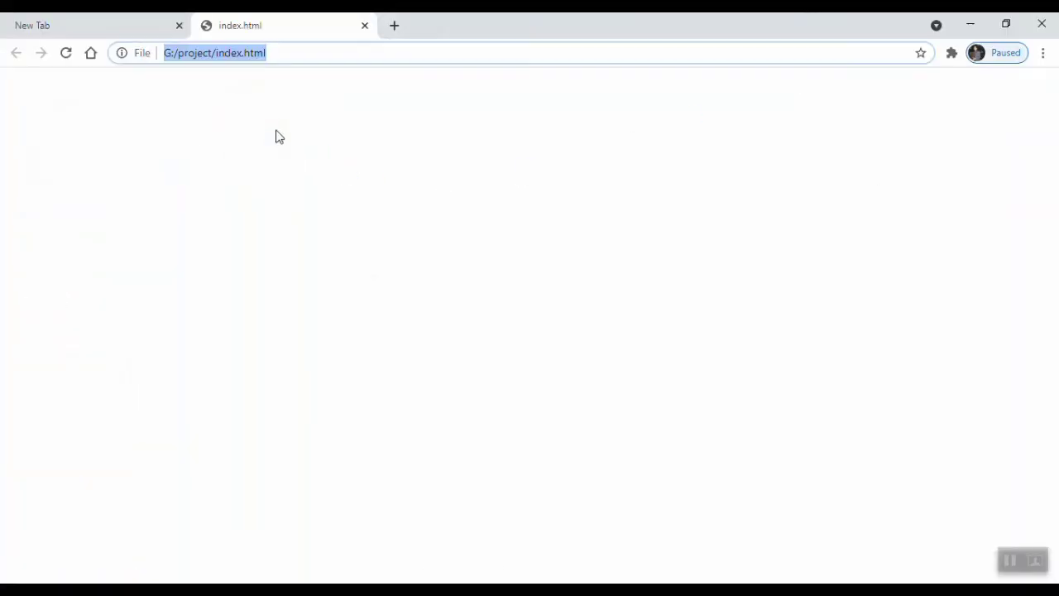
click(287, 53)
click(313, 181)
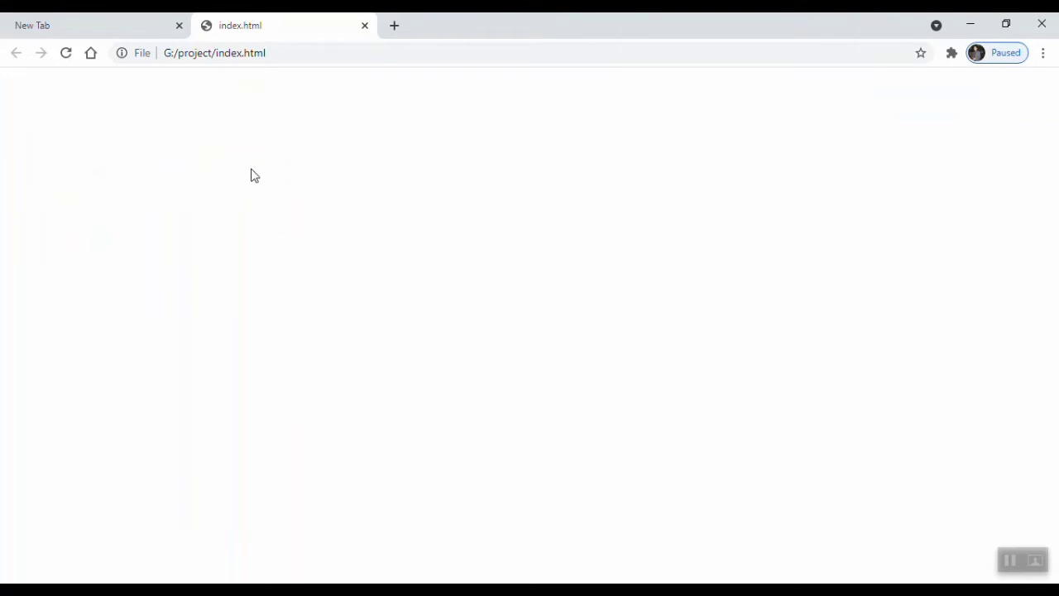
click(178, 27)
click(210, 26)
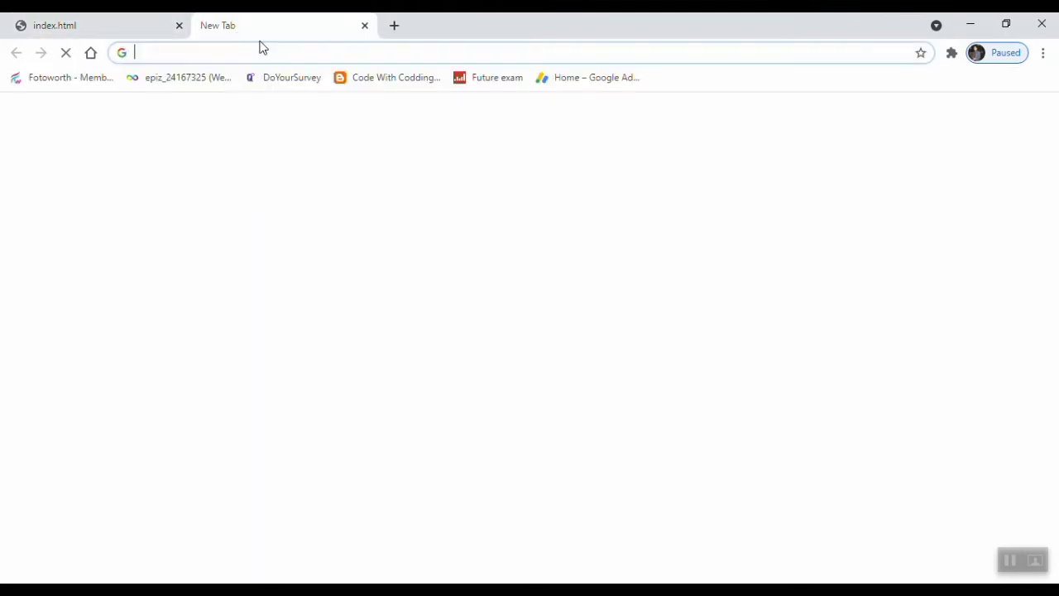
click(273, 50)
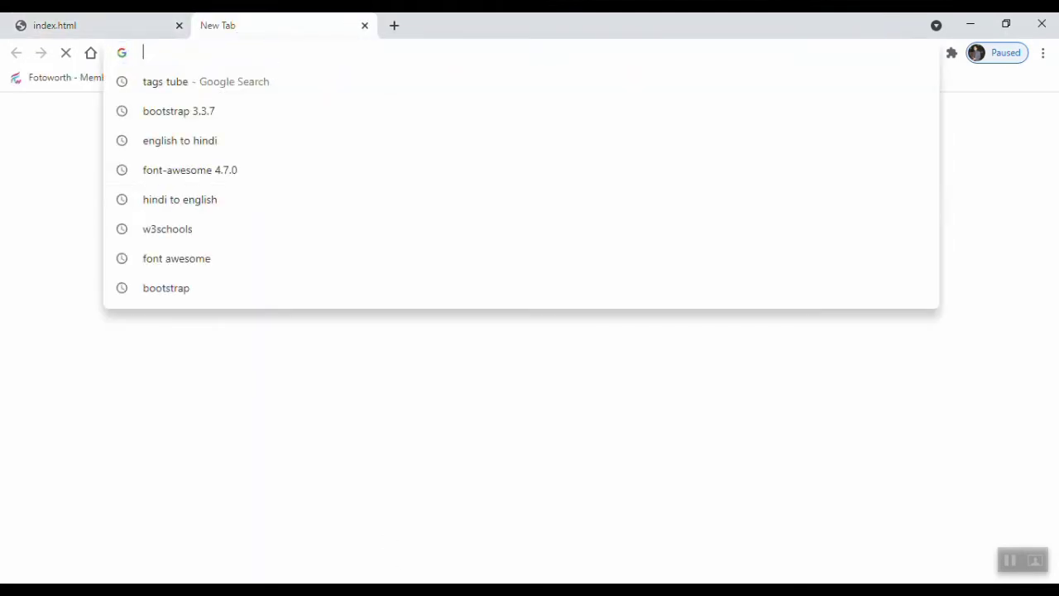
Switch to Visual Studio Code and insert the HTML5 boilerplate into index.html with the html:5 Emmet abbreviation
key(alt+Tab)
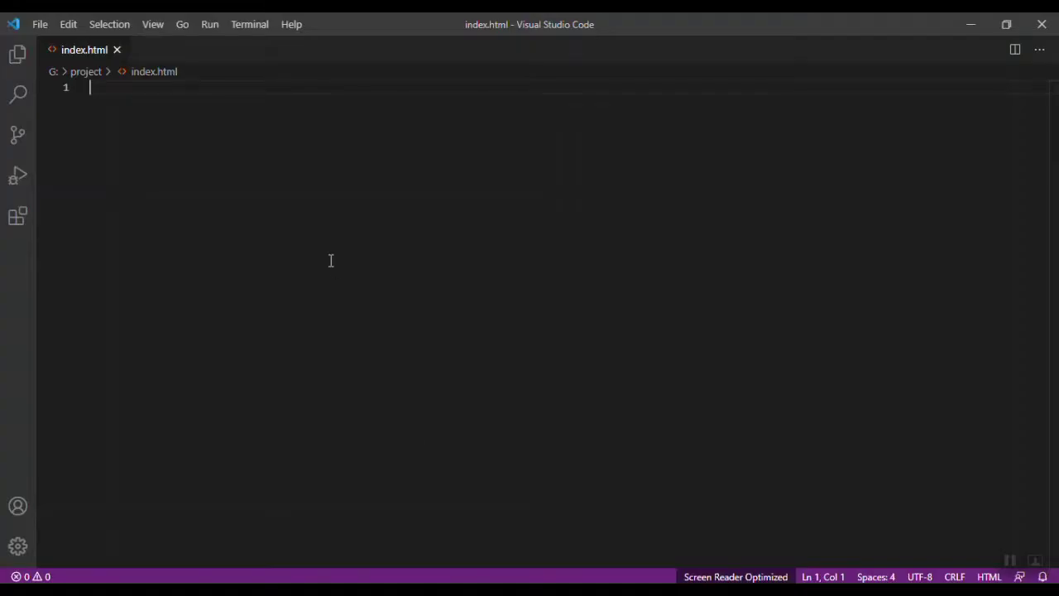
text(html:)
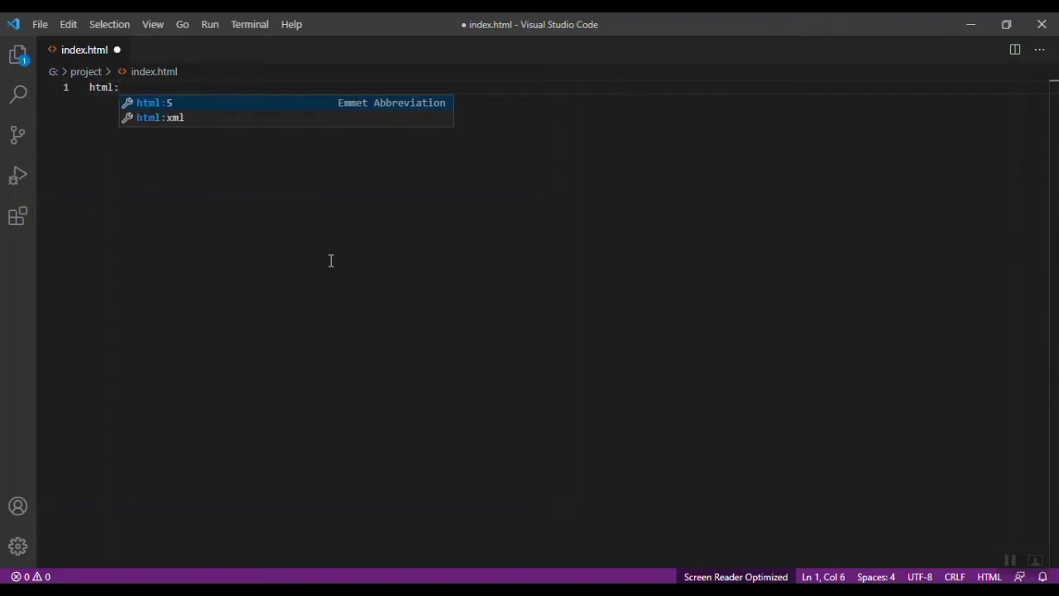
text(5)
key(Return)
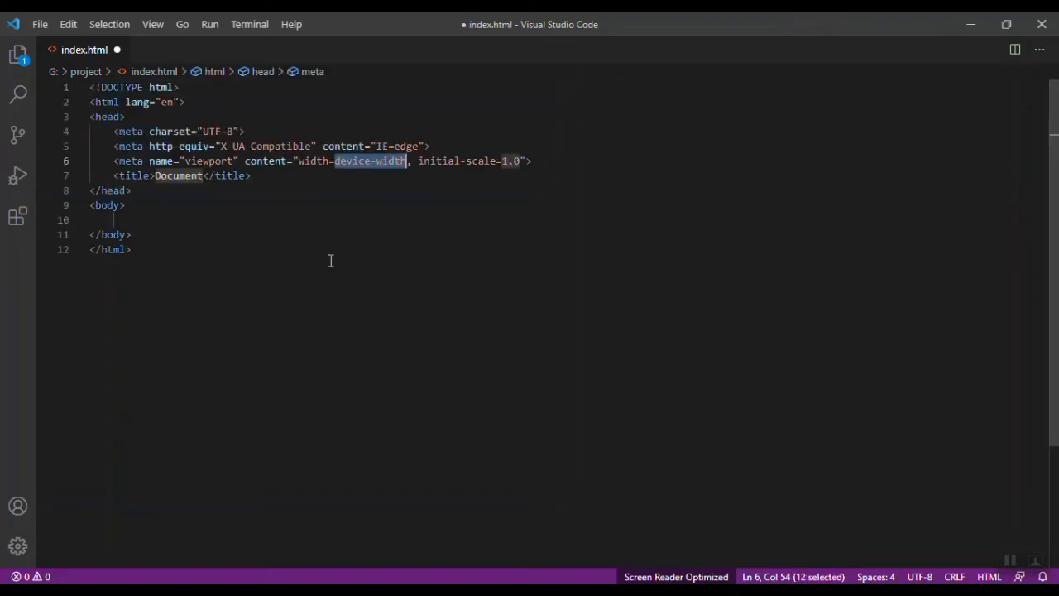
Change the text in the title element to Project and save index.html
double_click(178, 177)
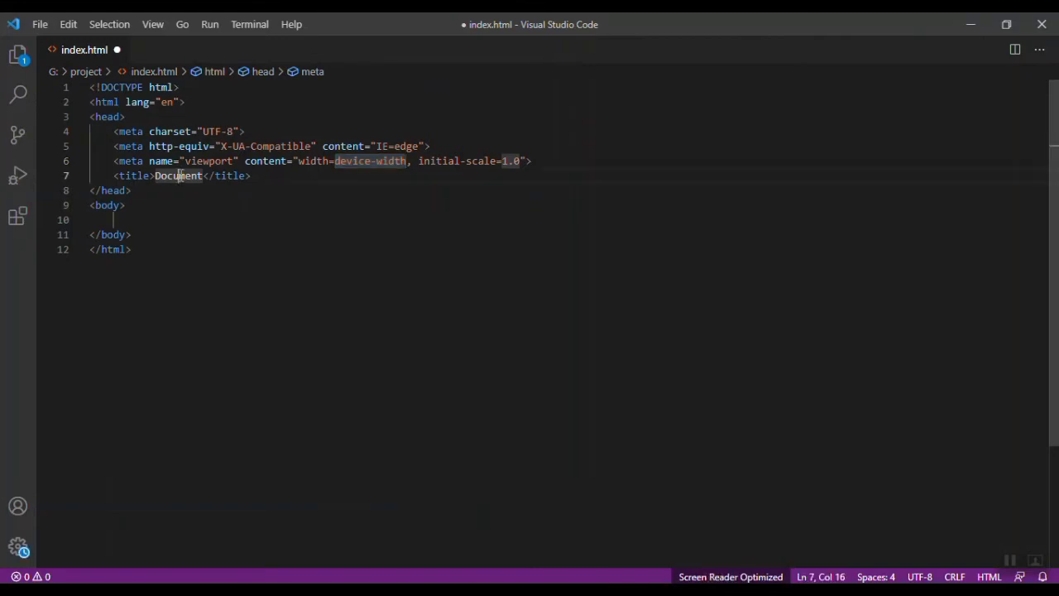
text(Project)
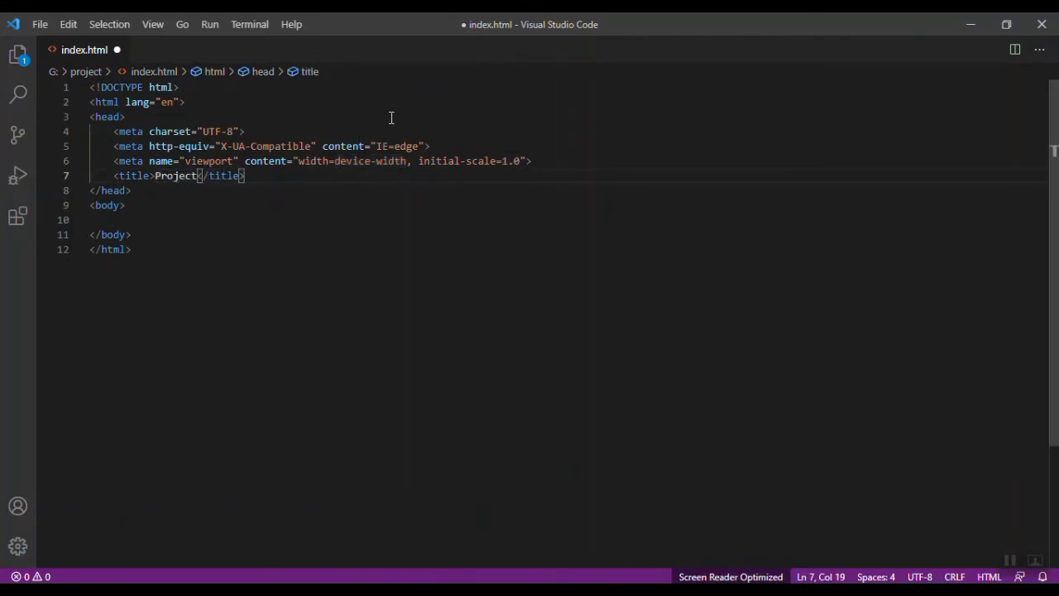
key(ctrl+s)
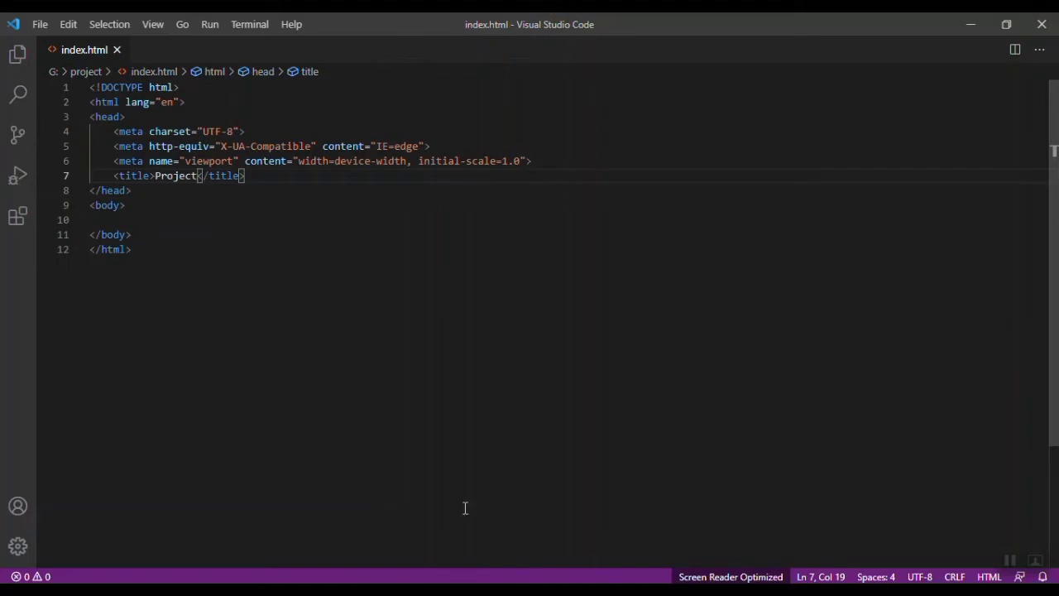
Switch to Chrome and reload the index.html page to check its title
click(485, 582)
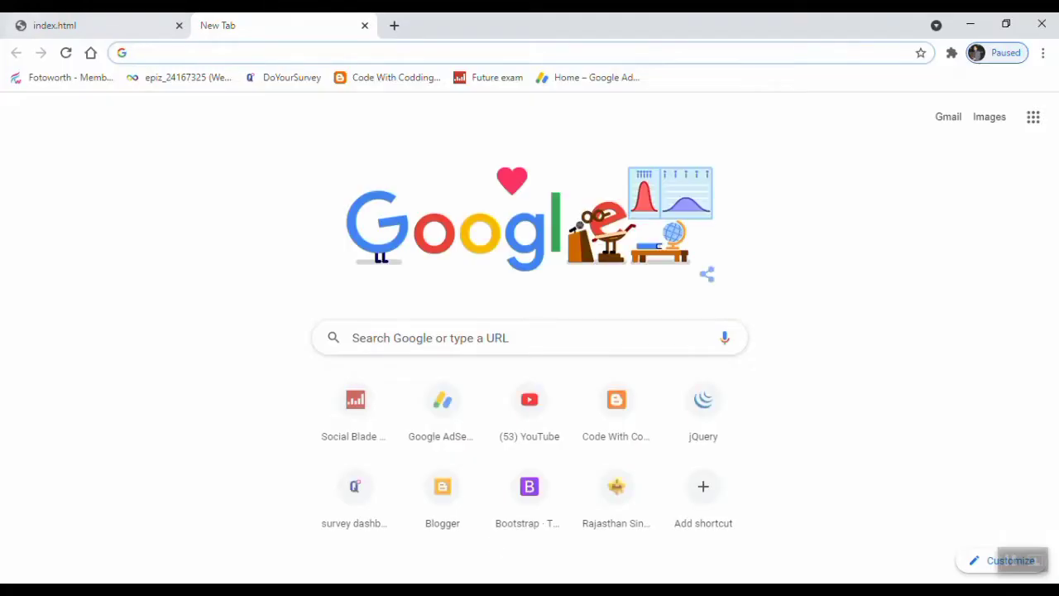
key(ctrl+Tab)
key(F5)
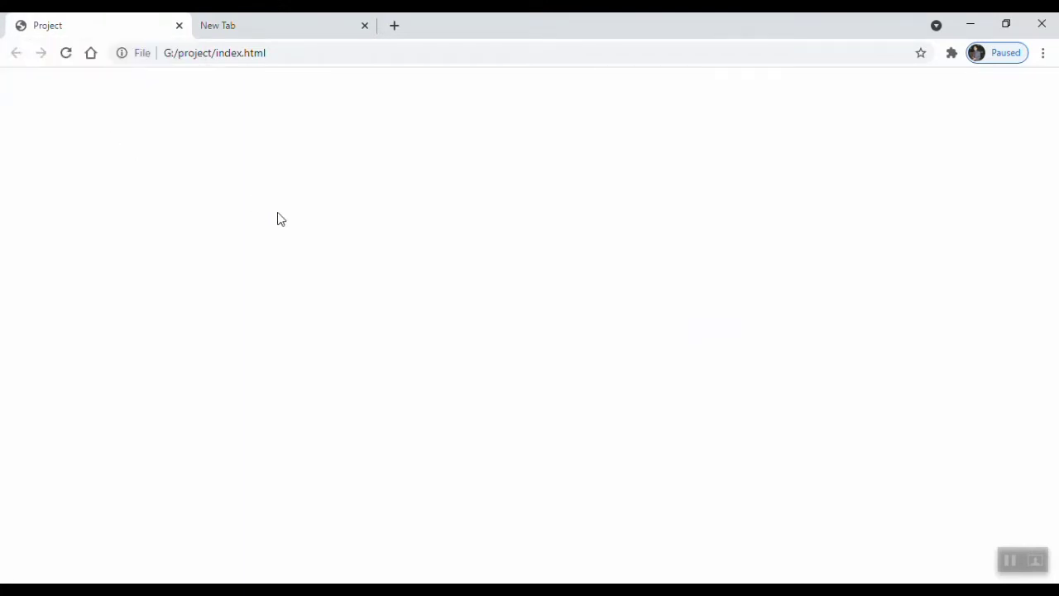
Return to Visual Studio Code and add an empty line below the title element in the head of index.html
key(alt+Tab)
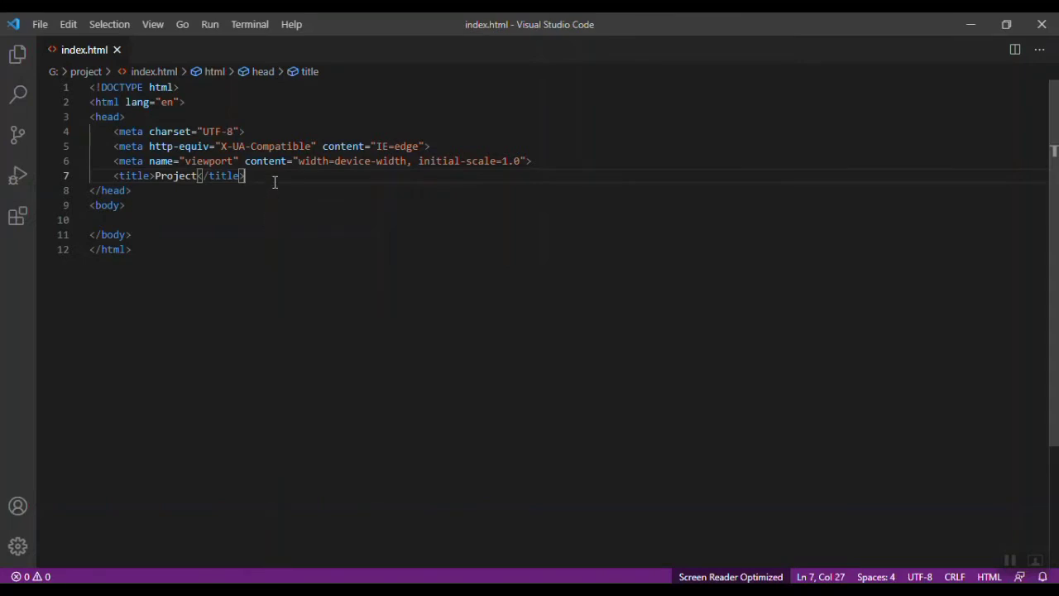
key(Return)
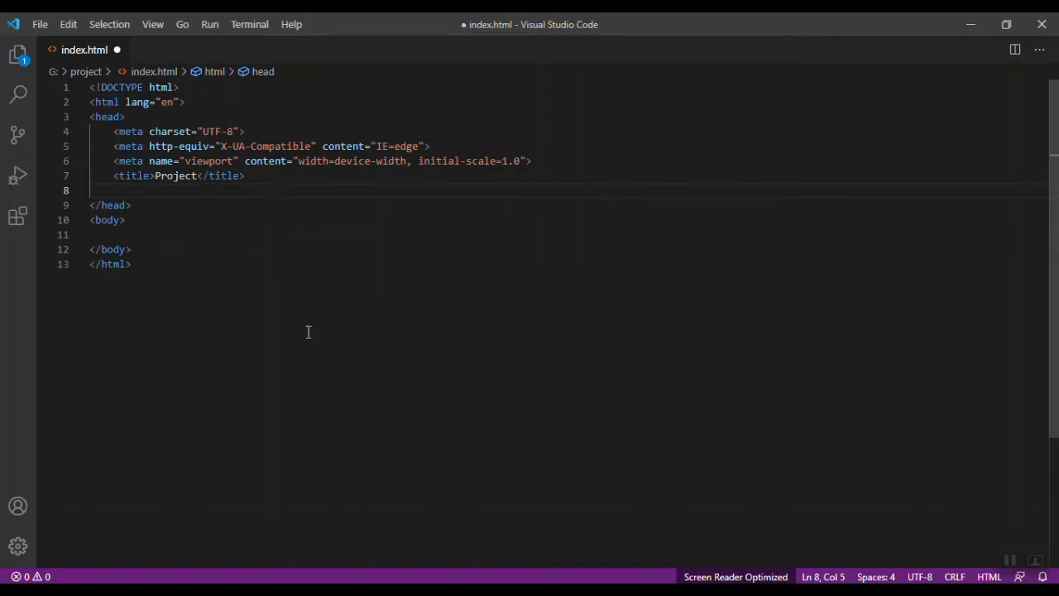
Switch to Chrome and search Google for bootstrap 3.3.7 in the new tab
key(alt+Tab)
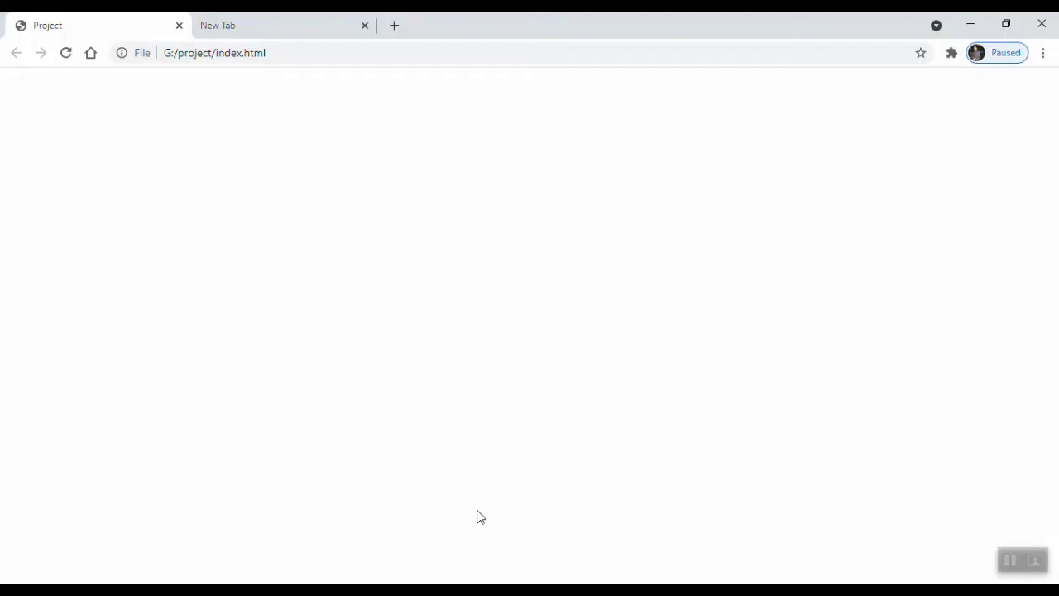
click(274, 27)
click(287, 55)
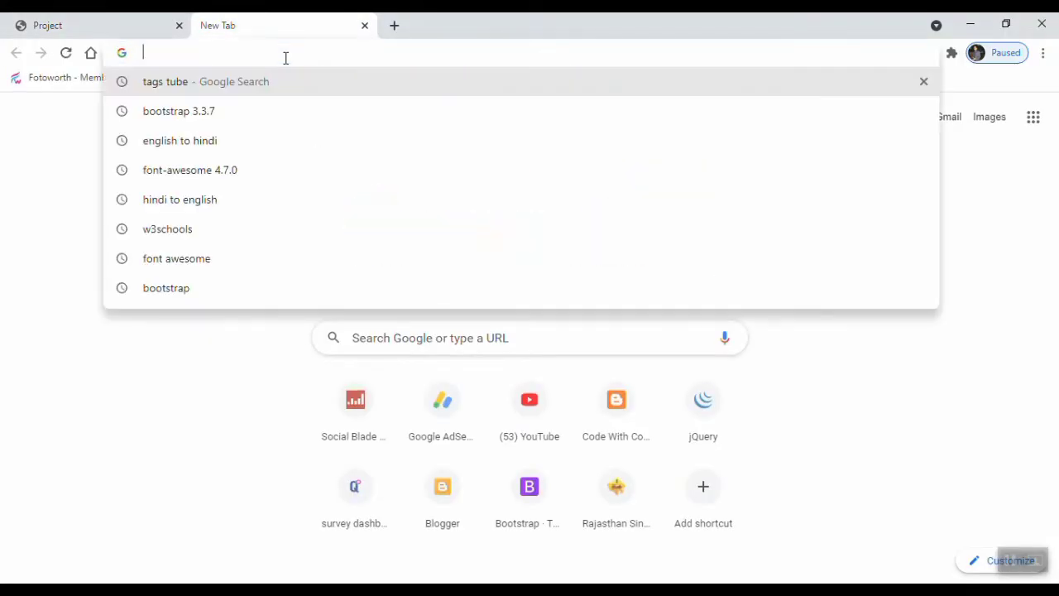
text(bootstrap 3.3.7)
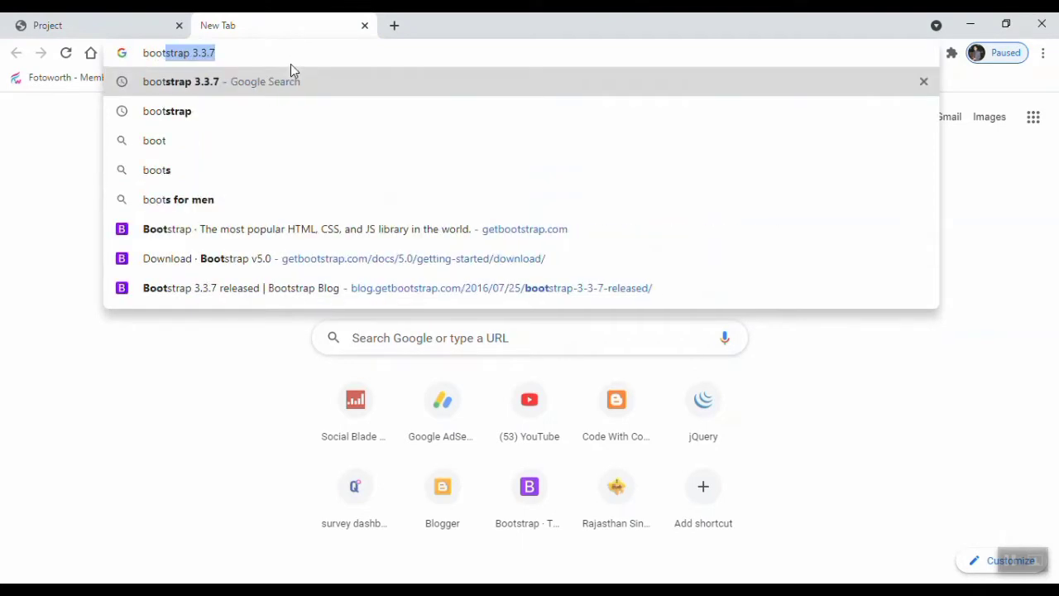
key(Right)
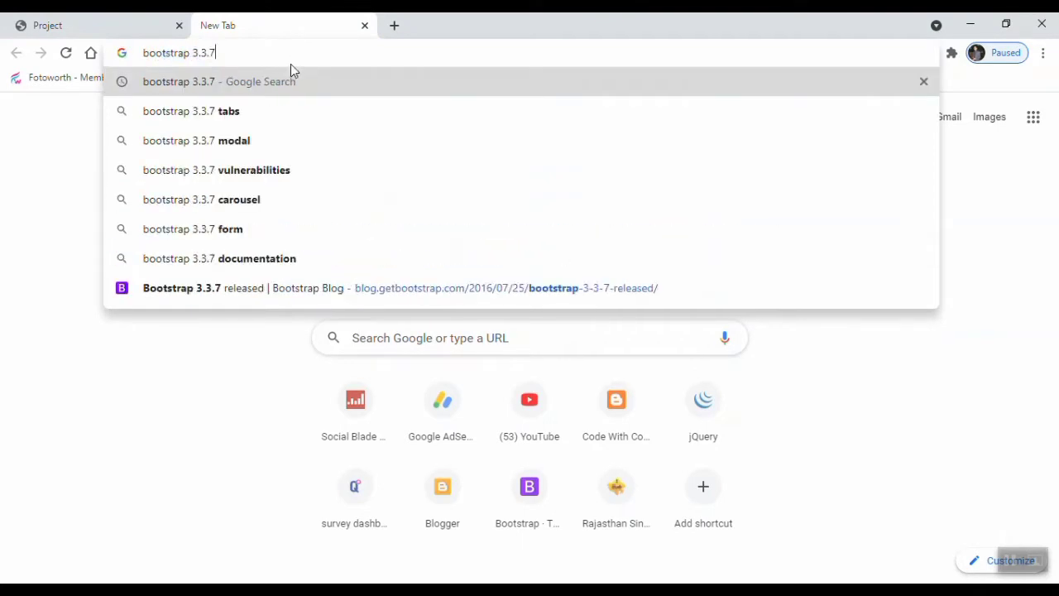
drag(247, 54, 158, 64)
click(261, 56)
key(Return)
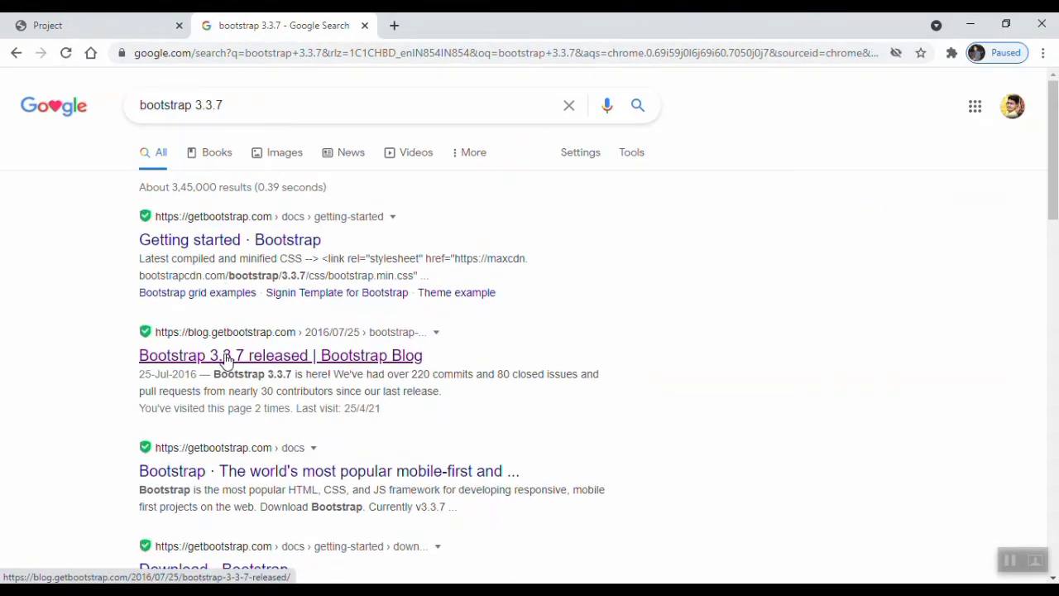
Open the "Bootstrap 3.3.7 released" blog post and go to its Download Bootstrap section
click(227, 357)
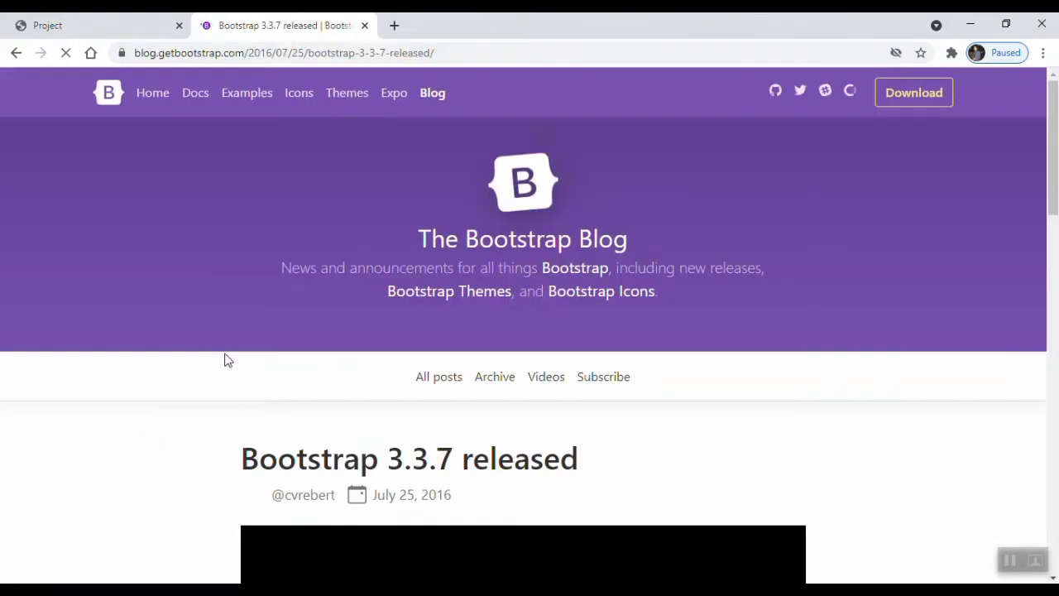
scroll(406, 372, down, 4)
scroll(411, 375, down, 7)
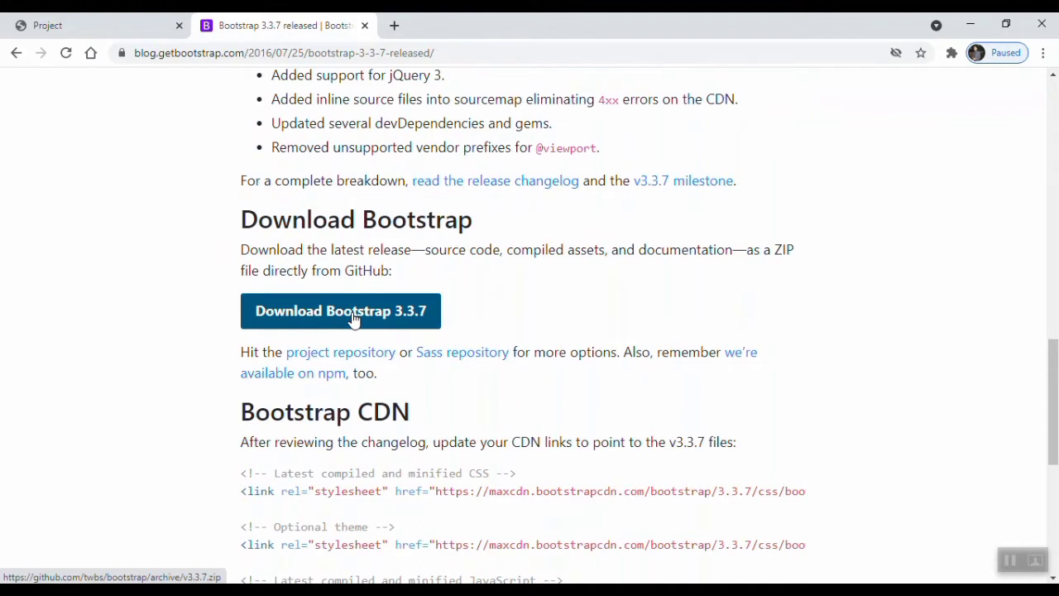
Download the Bootstrap 3.3.7 ZIP file from the blog post and show it in its download folder
click(354, 320)
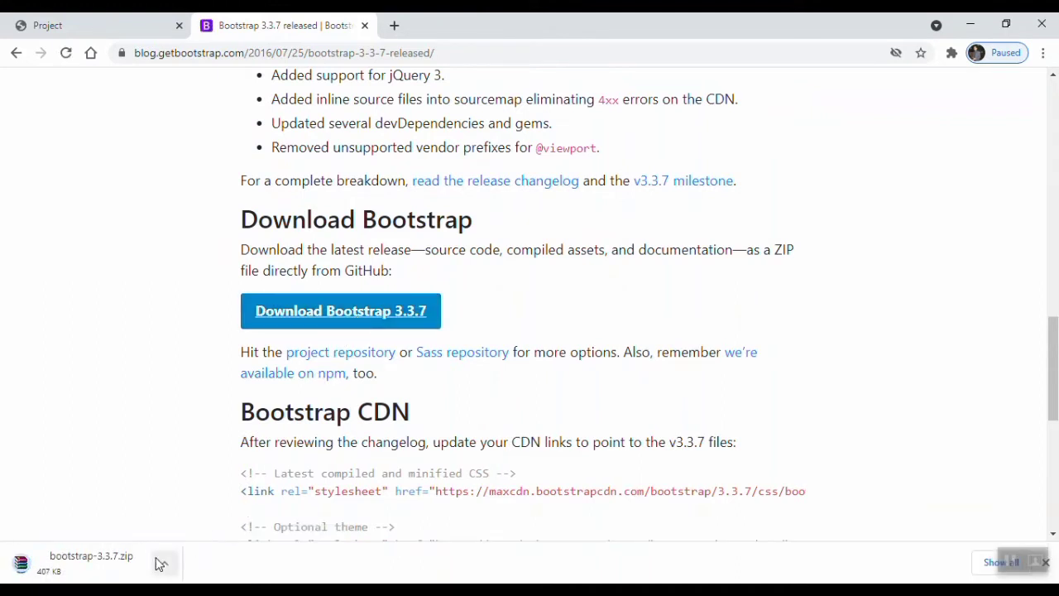
click(166, 565)
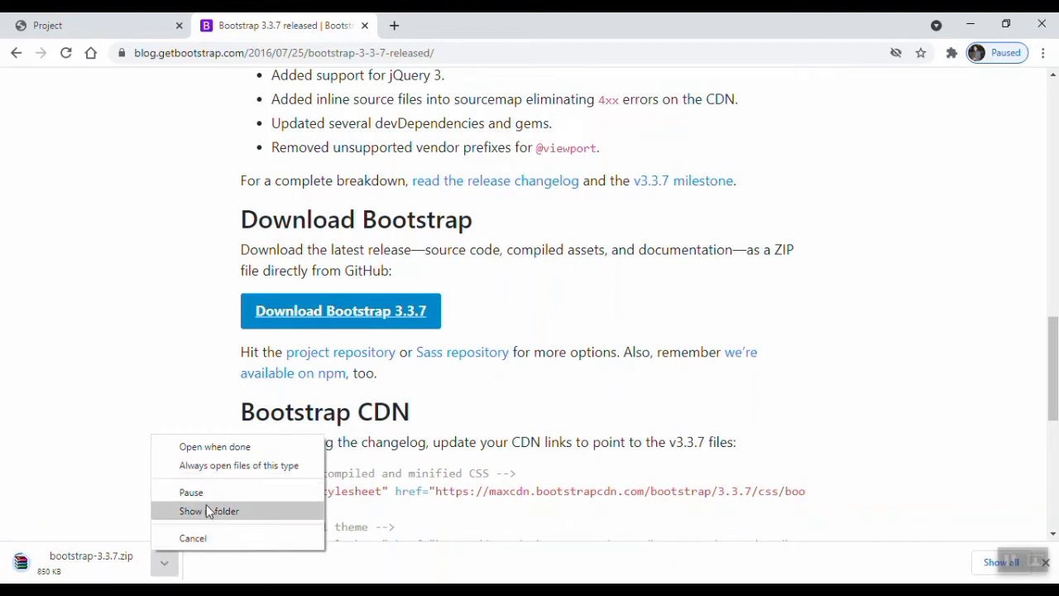
click(491, 305)
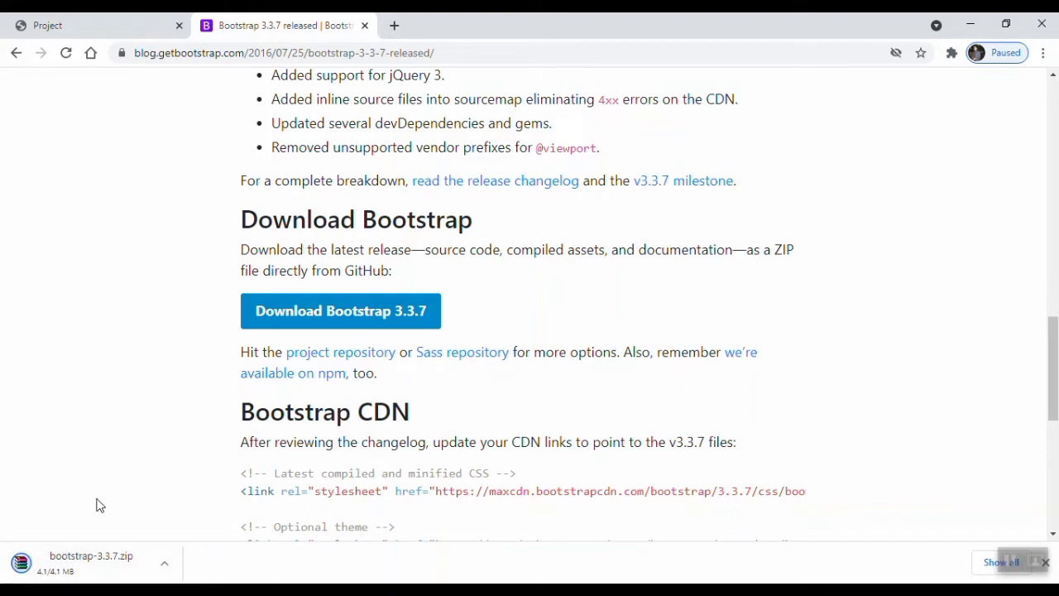
click(163, 562)
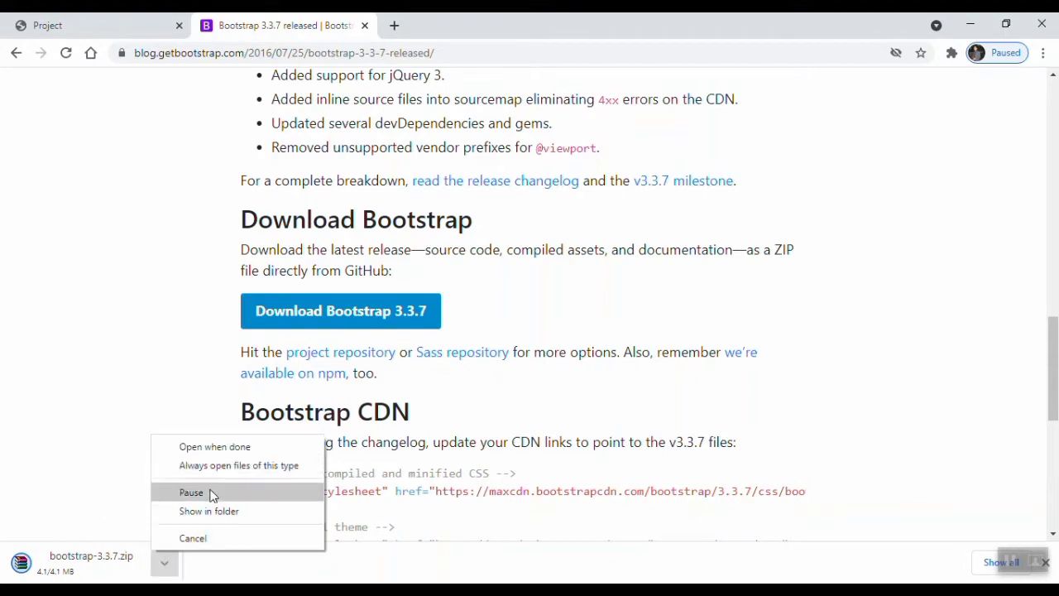
click(208, 511)
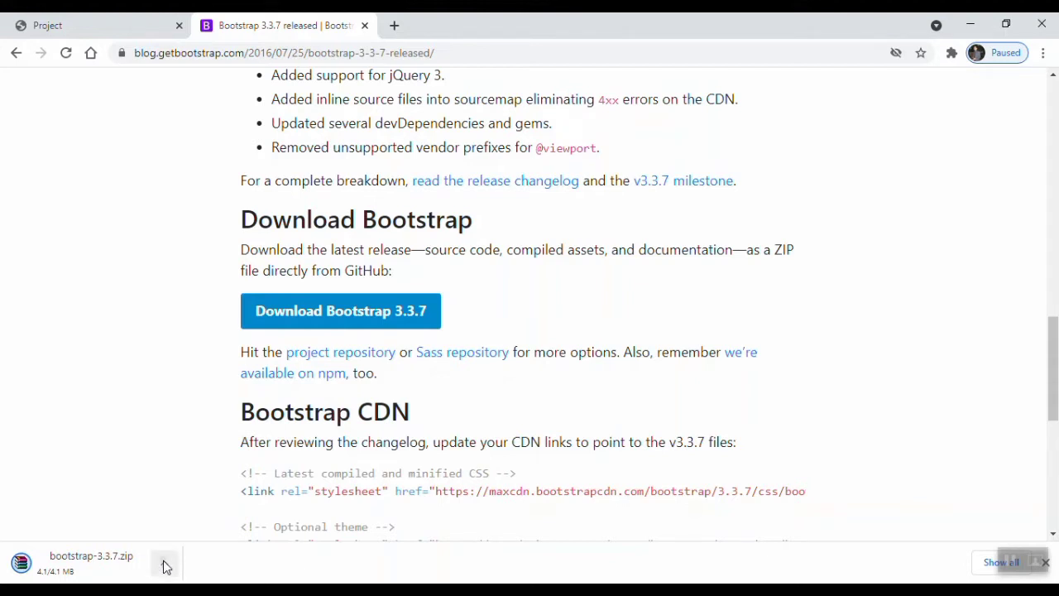
click(164, 564)
click(193, 511)
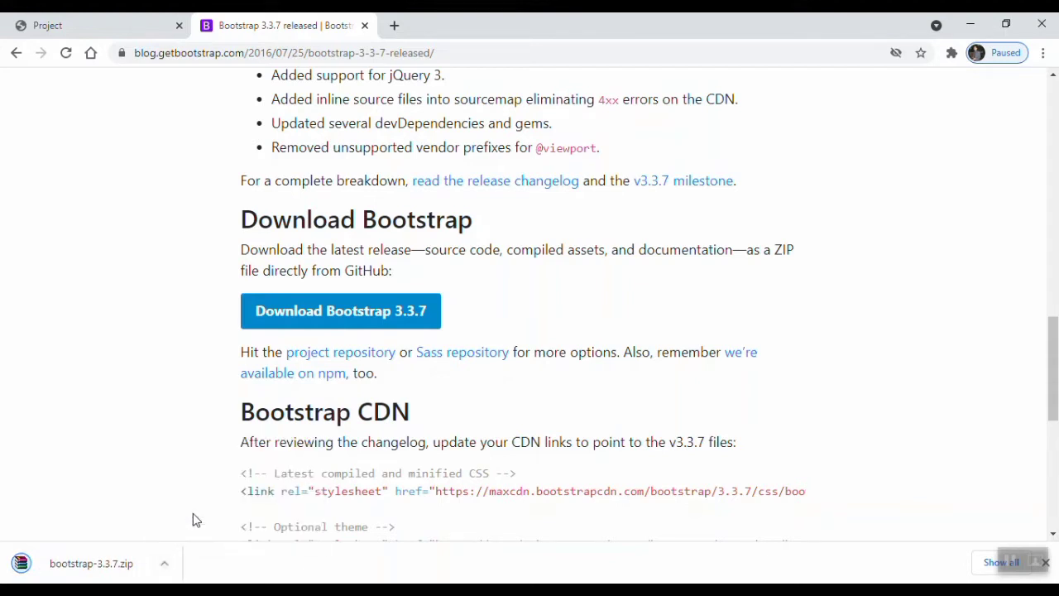
click(164, 563)
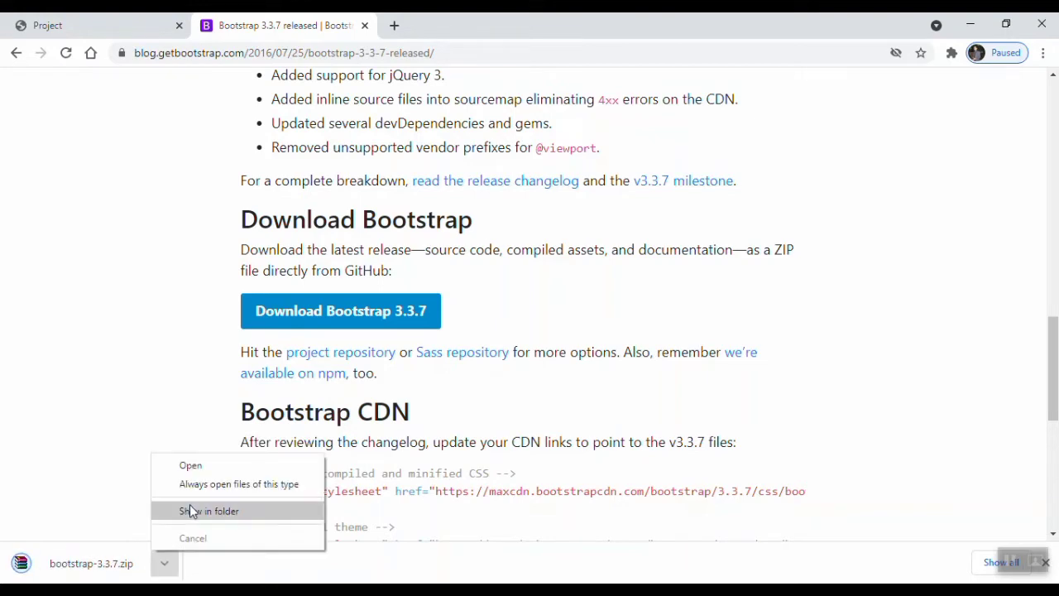
click(191, 511)
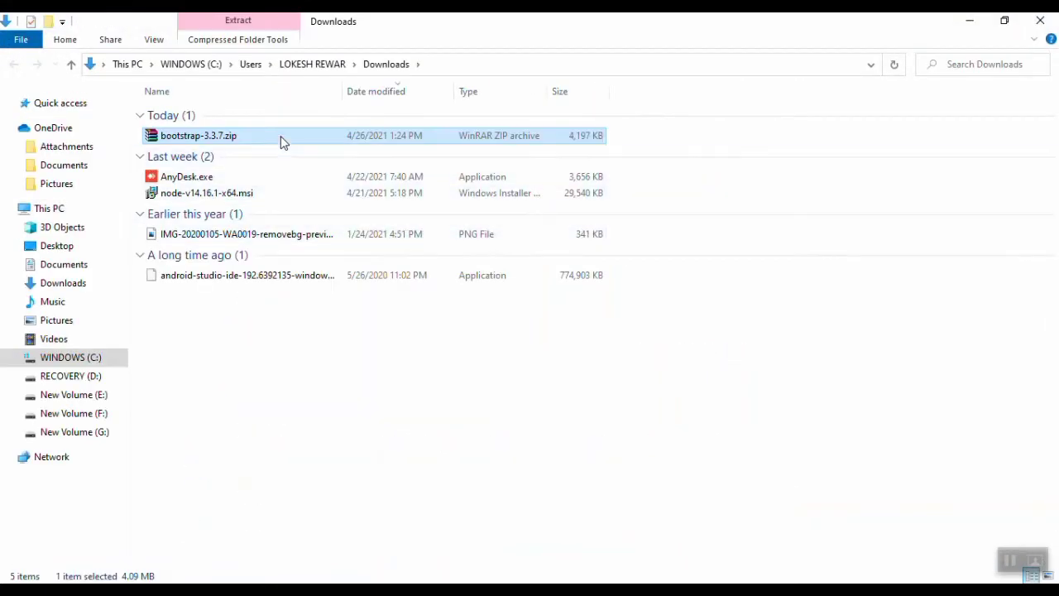
Move bootstrap-3.3.7.zip from Downloads into the style folder of the project
click(281, 141)
click(310, 139)
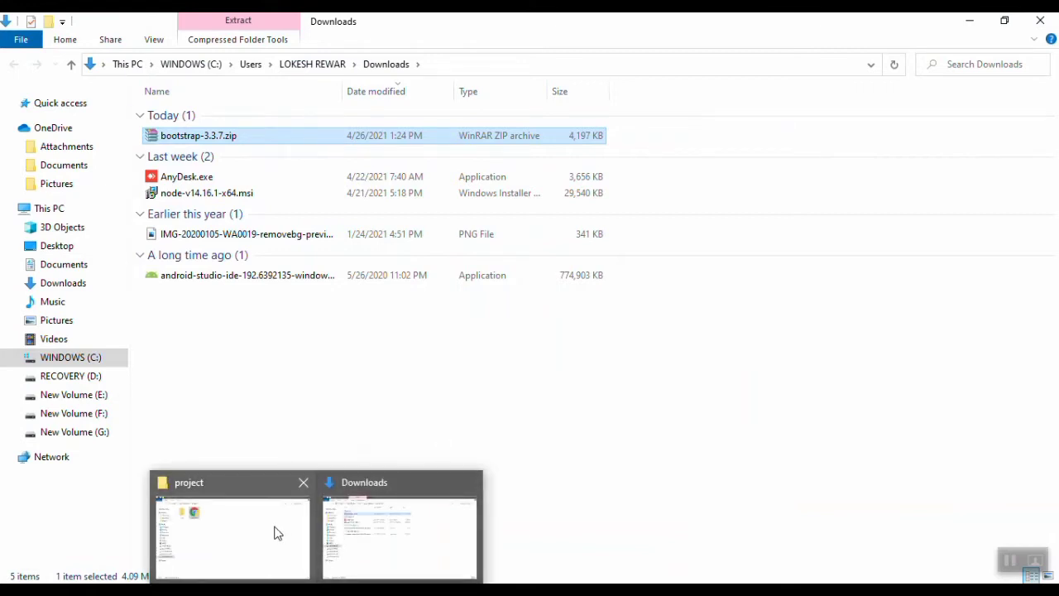
click(274, 532)
click(196, 139)
double_click(197, 139)
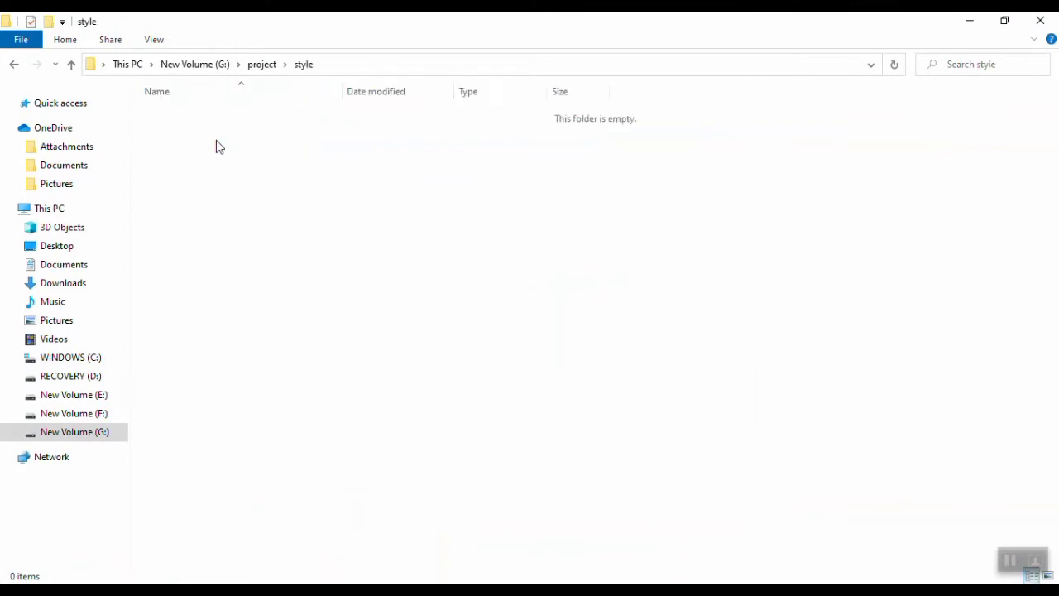
key(ctrl+v)
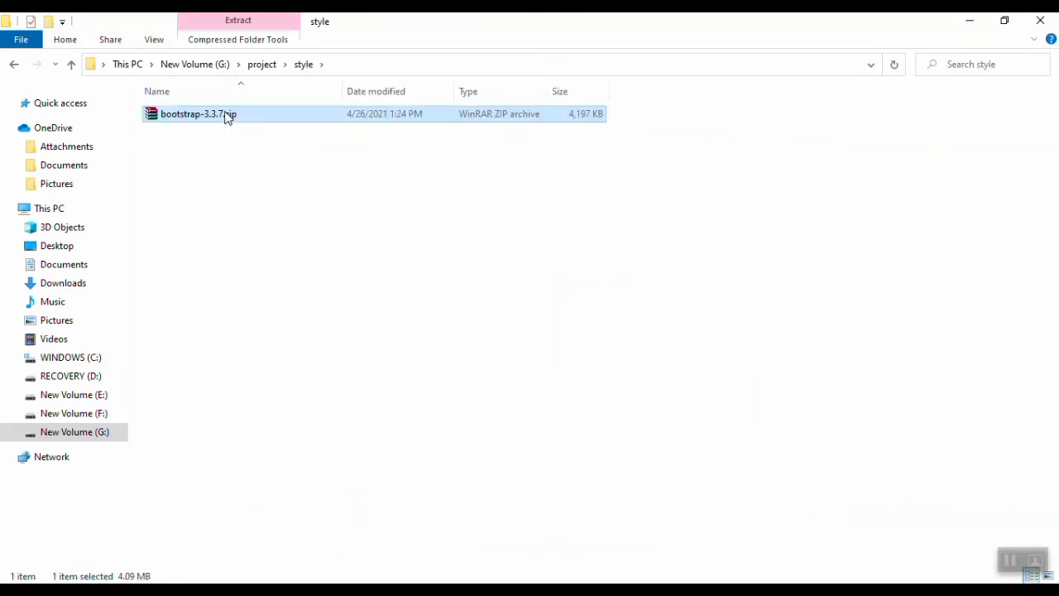
Extract bootstrap-3.3.7.zip directly into the style folder and delete the archive
right_click(227, 117)
click(278, 190)
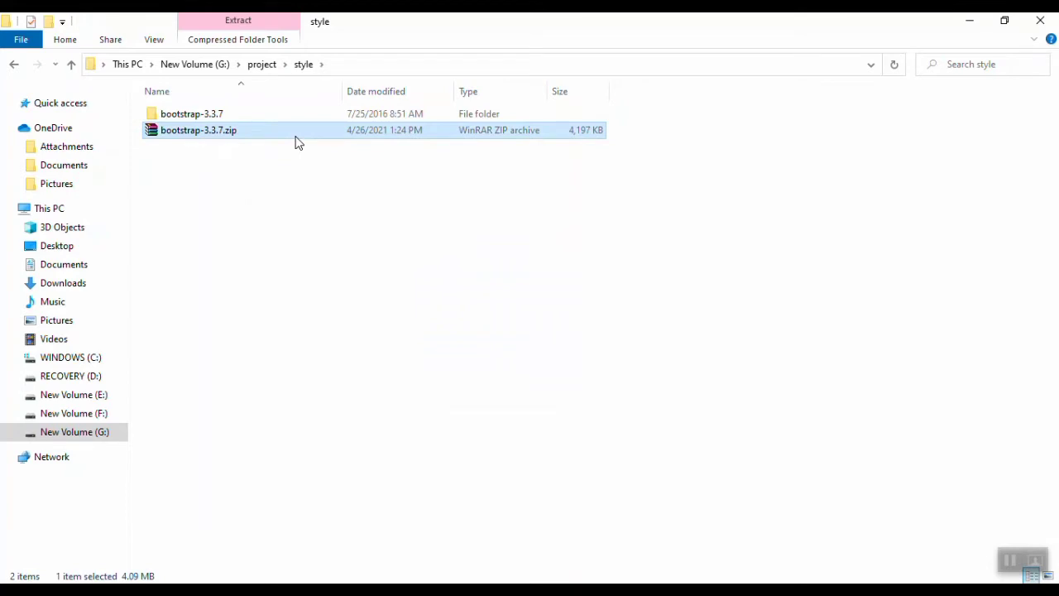
key(Delete)
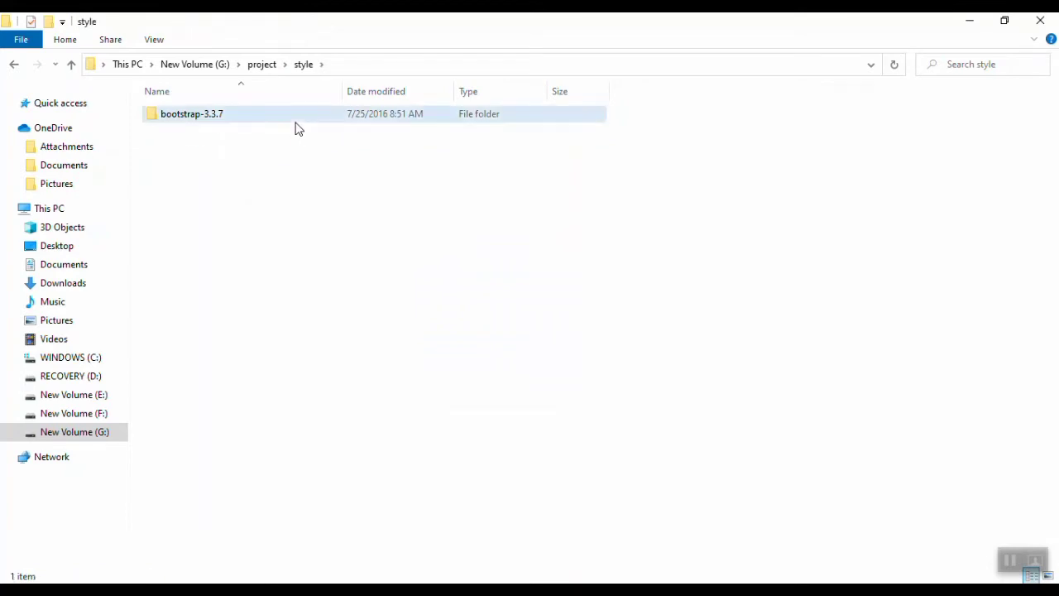
Look through the contents of the extracted bootstrap-3.3.7 folder and go back to the style folder
double_click(295, 120)
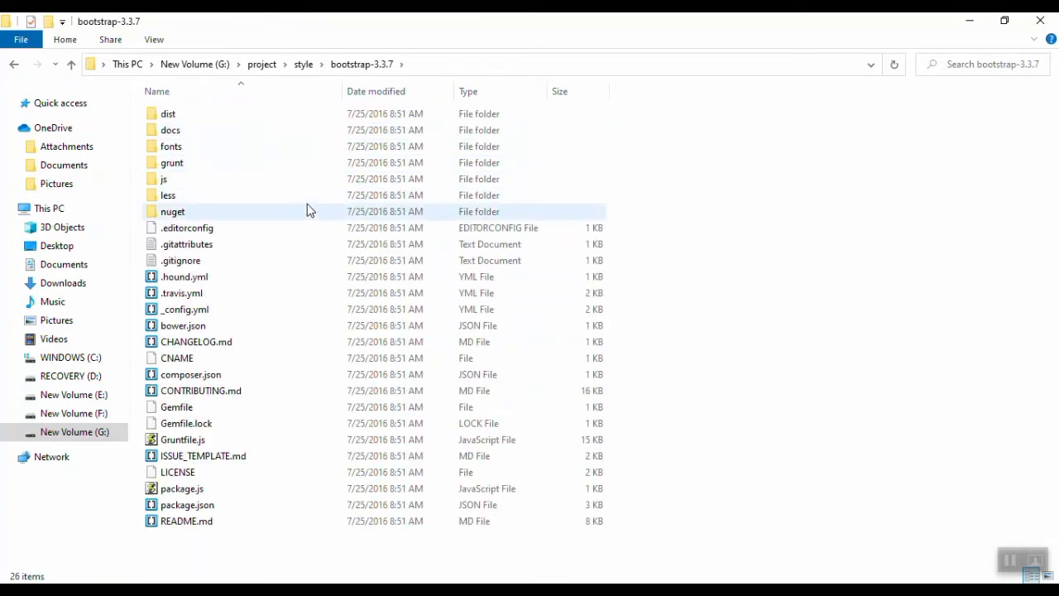
click(16, 65)
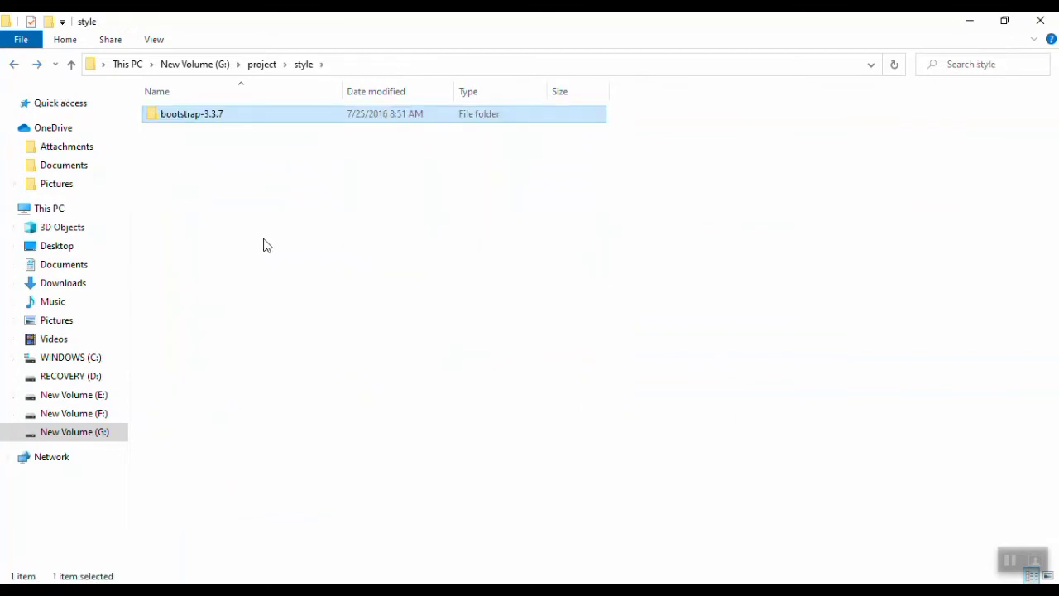
click(273, 305)
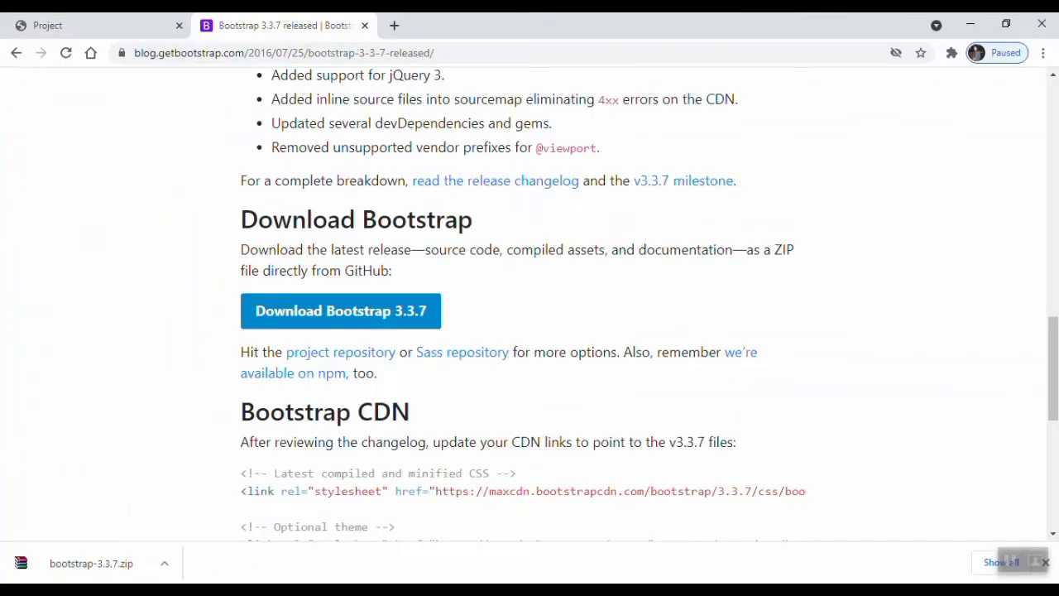
Switch to Chrome, search Google for font-awesome 4.7.0 and open the Font Awesome download page from the results
click(343, 52)
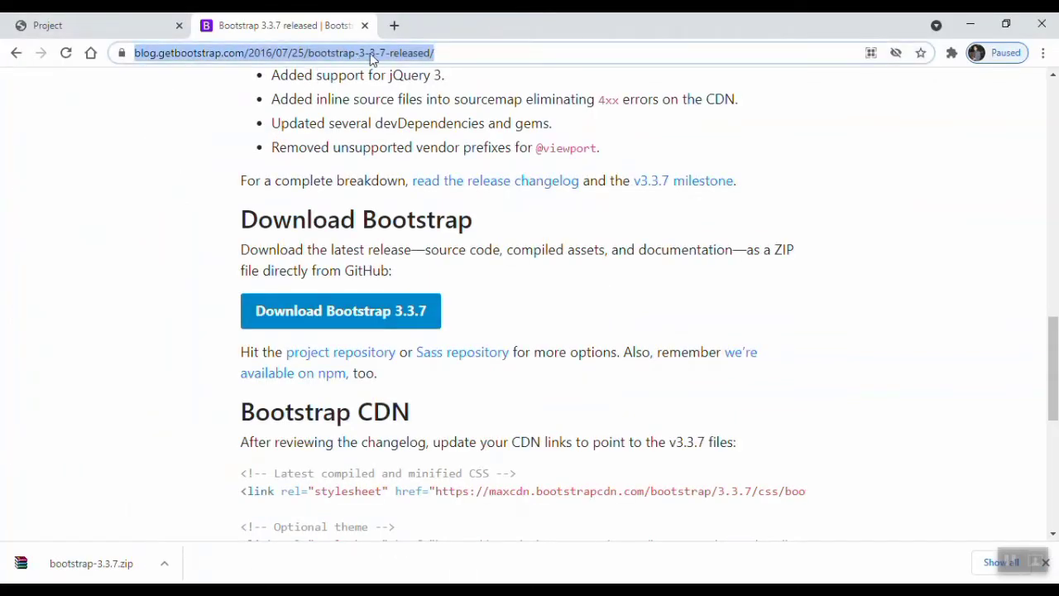
text(font-awesome 4.7.0)
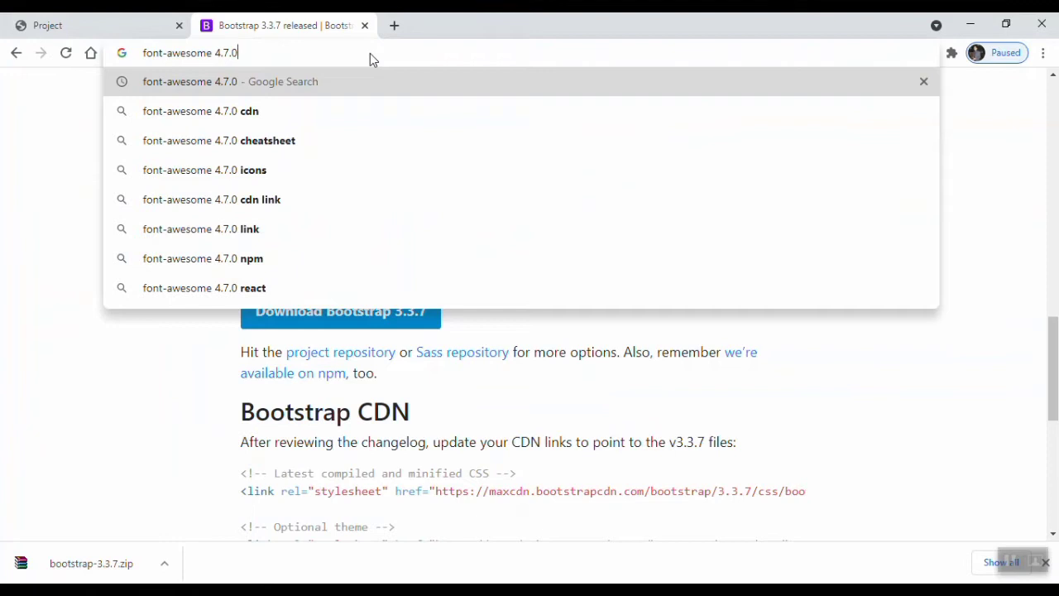
key(Return)
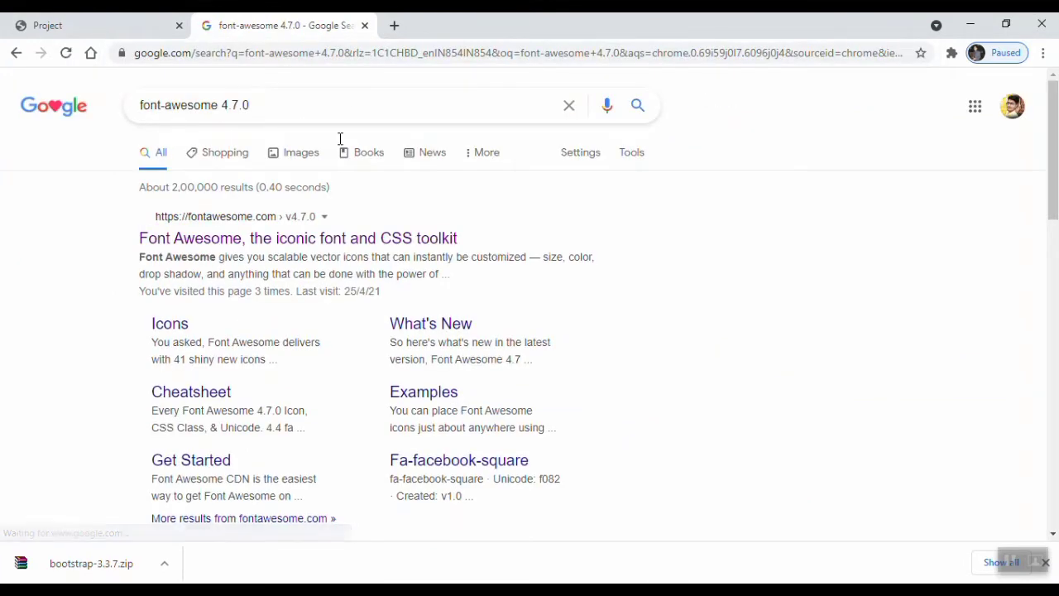
scroll(265, 316, down, 2)
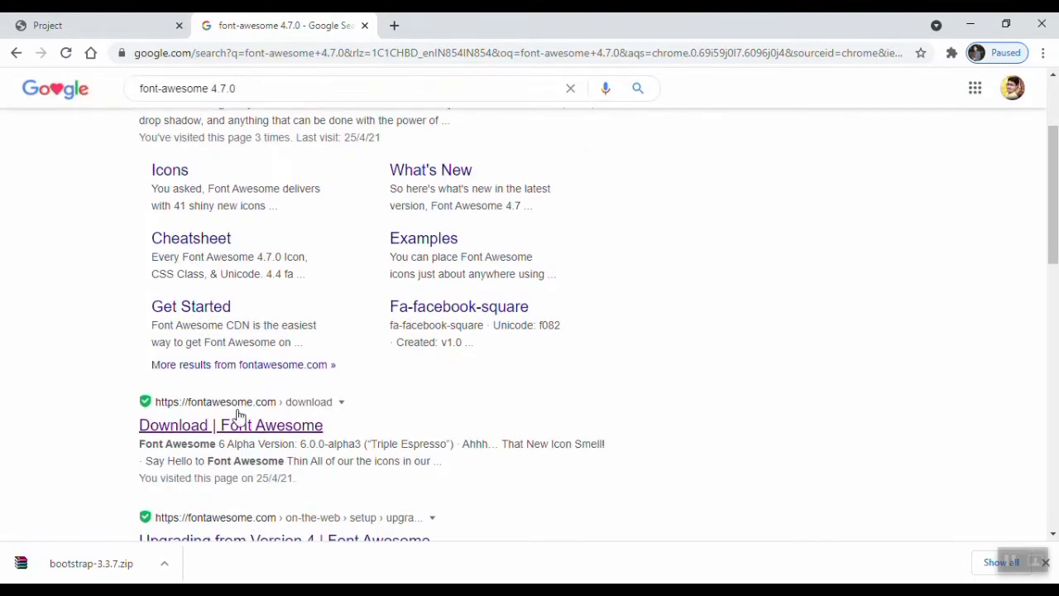
scroll(236, 426, down, 1)
click(204, 350)
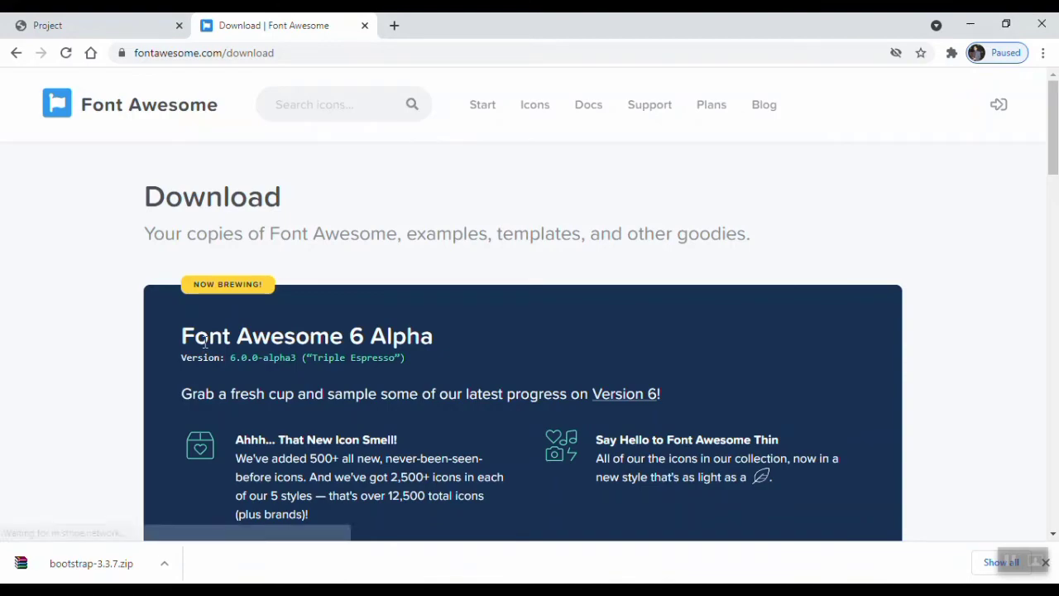
Download the Free for Web package of Font Awesome and show the ZIP file in its download folder
scroll(428, 328, down, 2)
scroll(428, 331, down, 12)
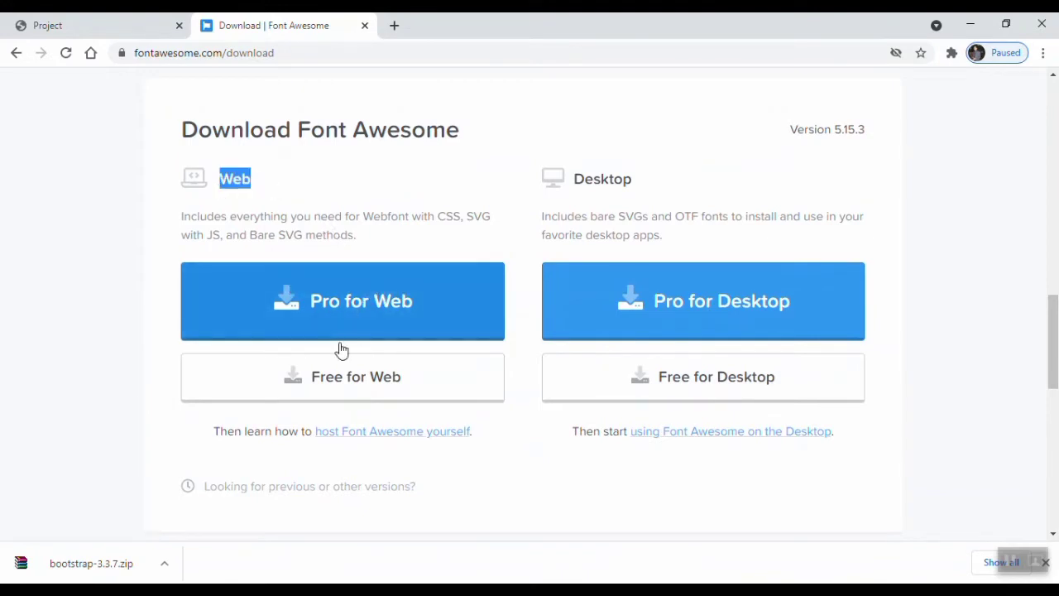
click(361, 386)
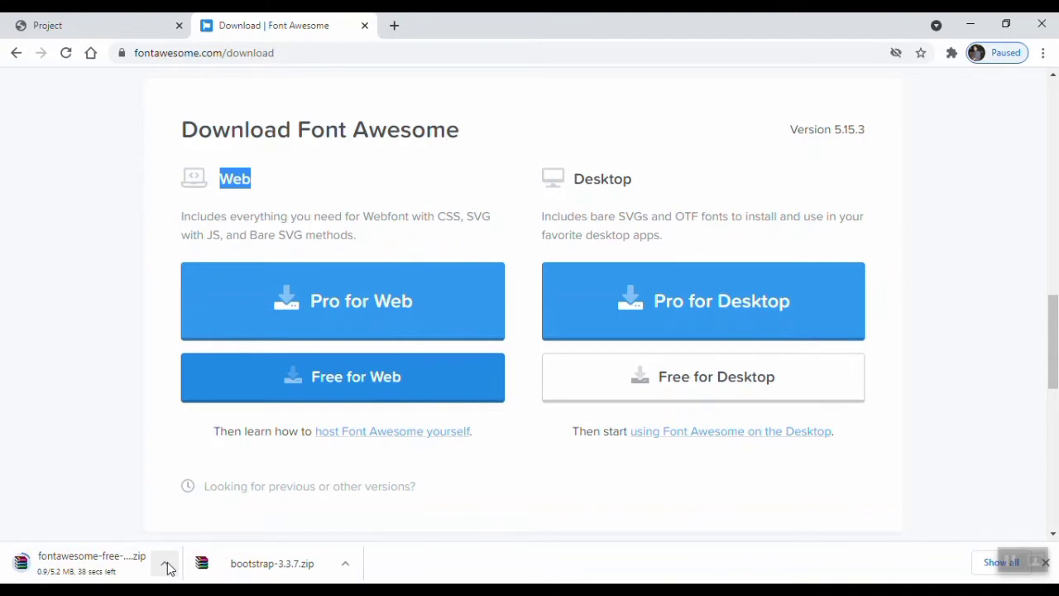
click(1012, 562)
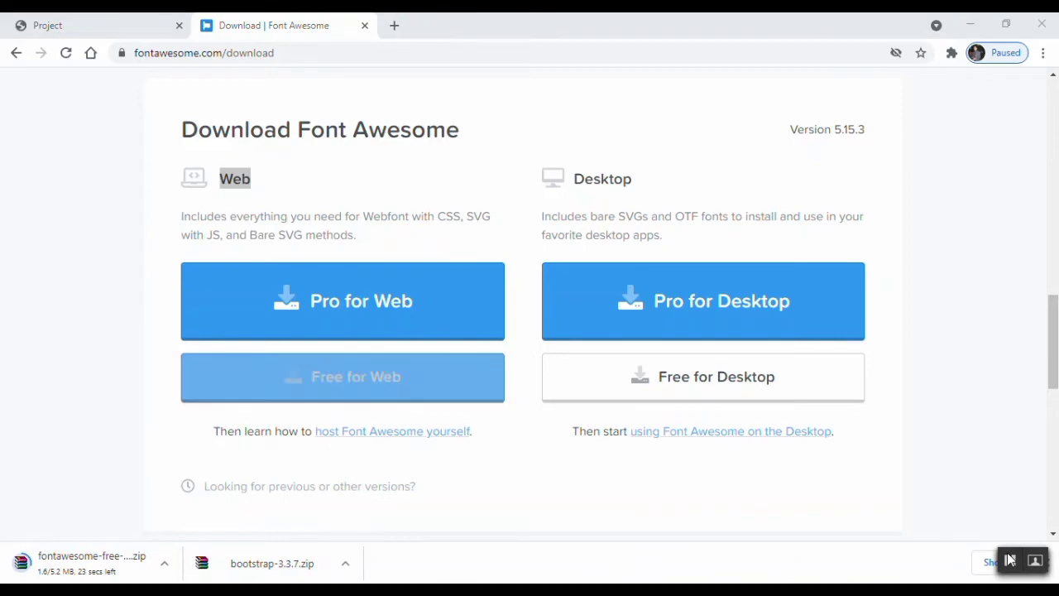
click(165, 564)
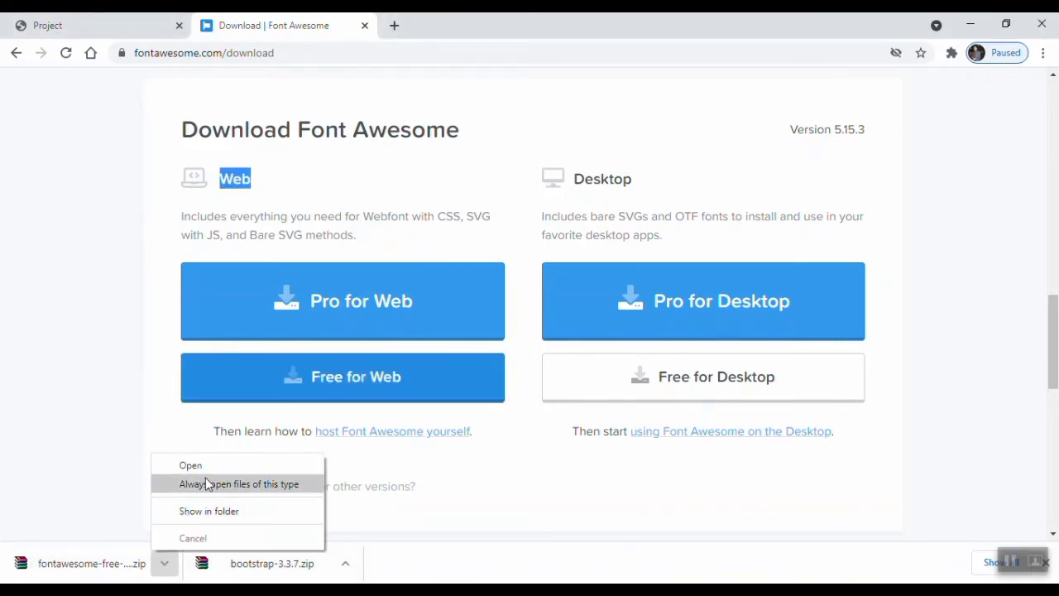
click(209, 514)
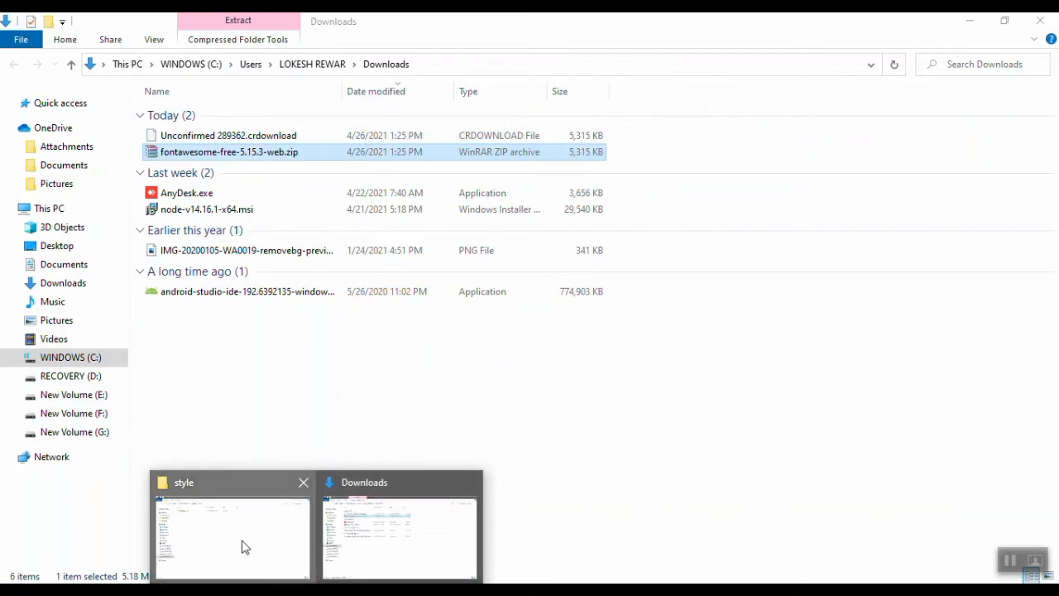
Move fontawesome-free-5.15.3-web.zip from Downloads into the project's style folder and extract it there
click(269, 546)
key(ctrl+v)
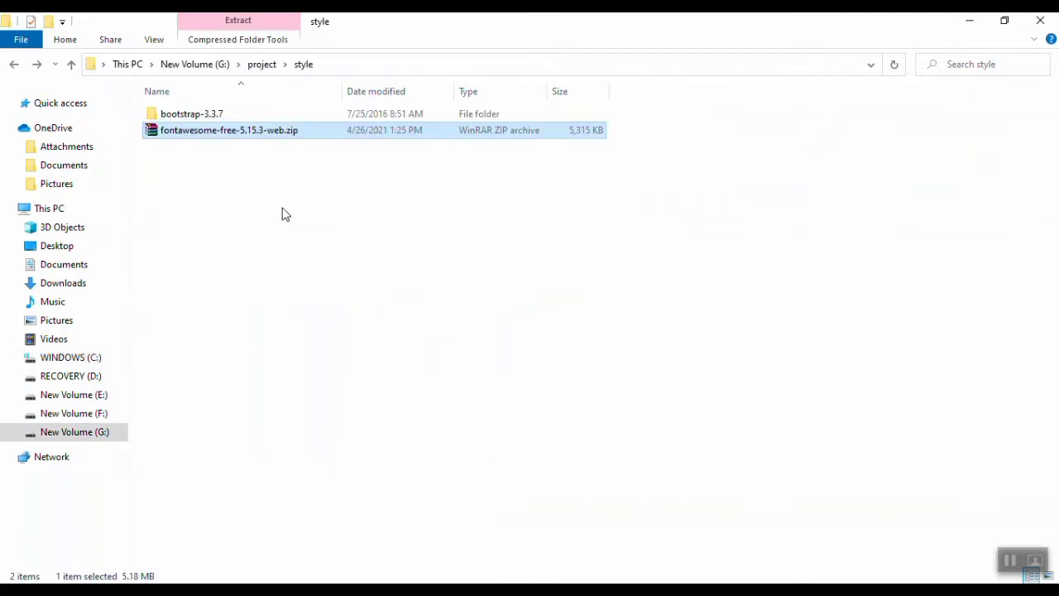
right_click(280, 132)
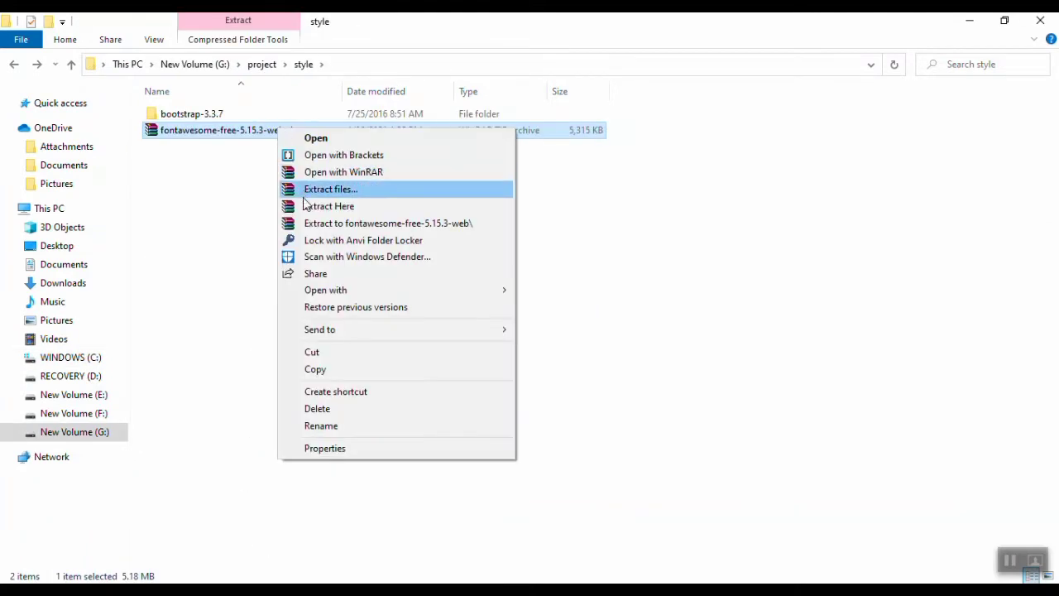
click(346, 207)
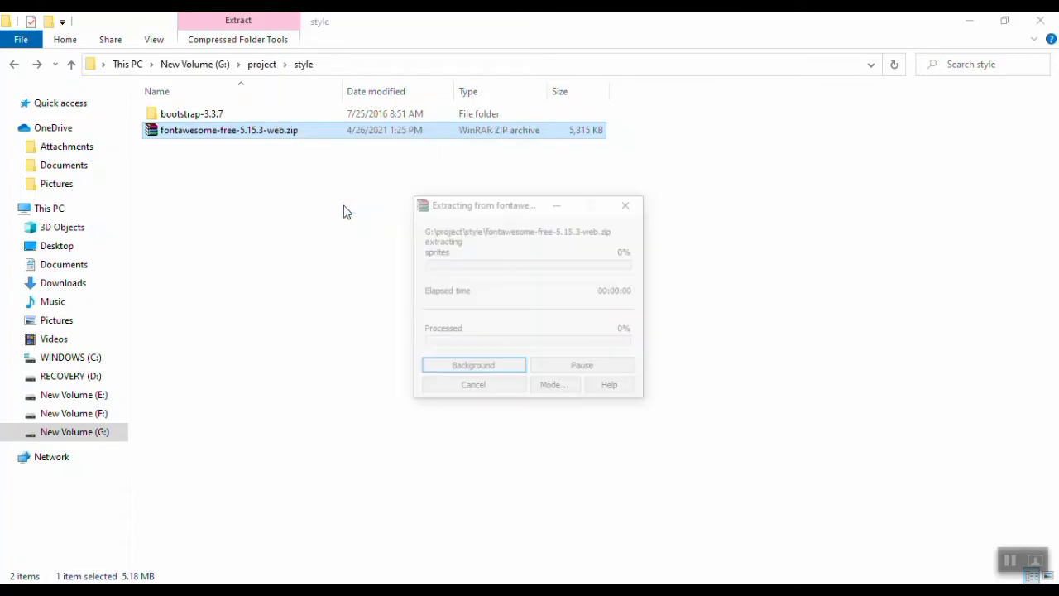
Delete the fontawesome-free-5.15.3-web.zip archive from the style folder
click(279, 199)
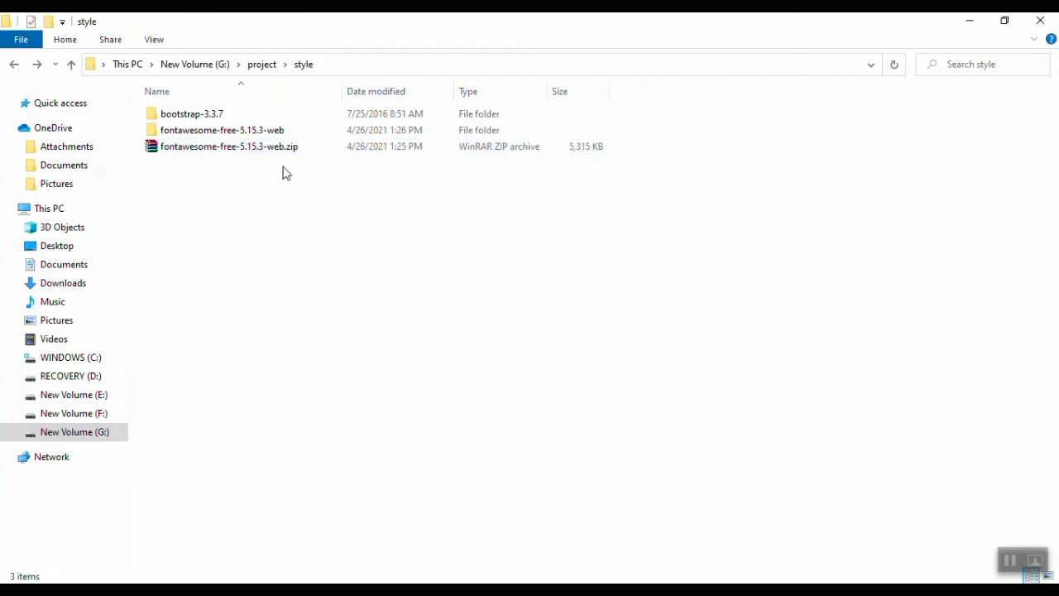
click(293, 155)
key(Delete)
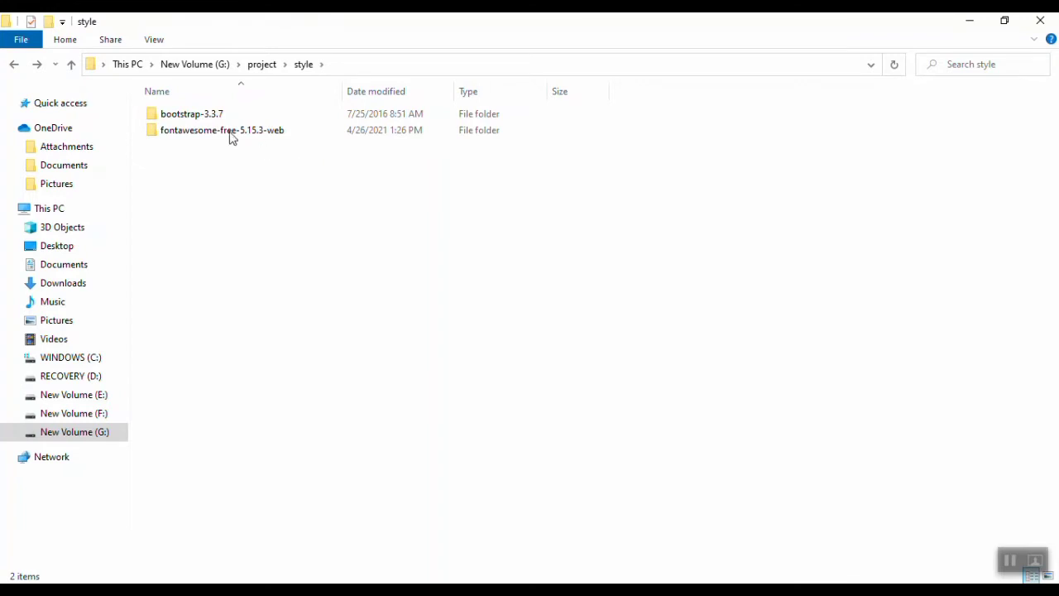
Return to the project folder, then in Visual Studio Code add a stylesheet link with an empty href below the title in index.html
click(34, 70)
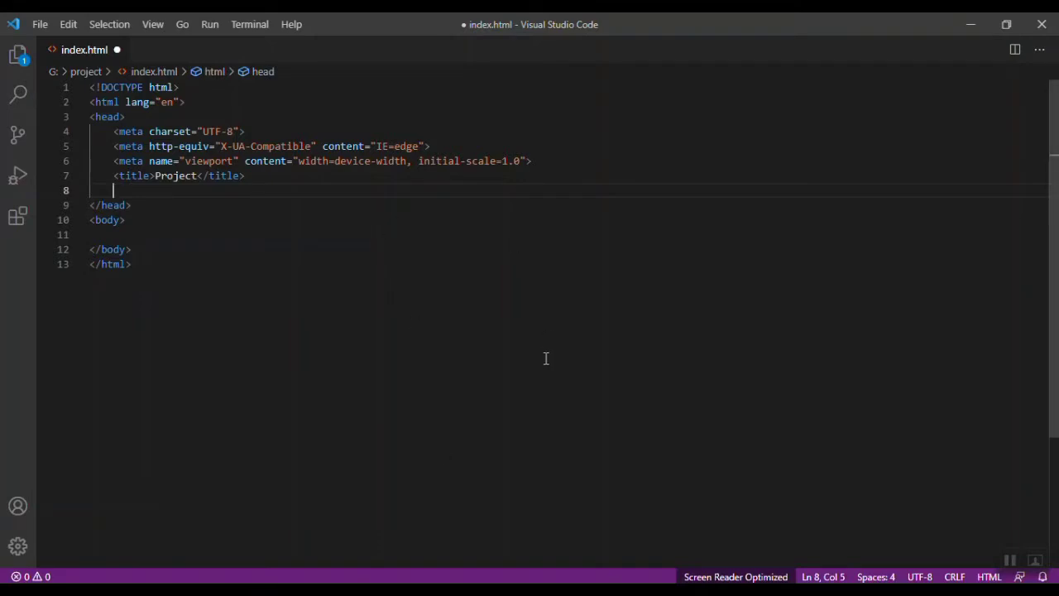
text(link)
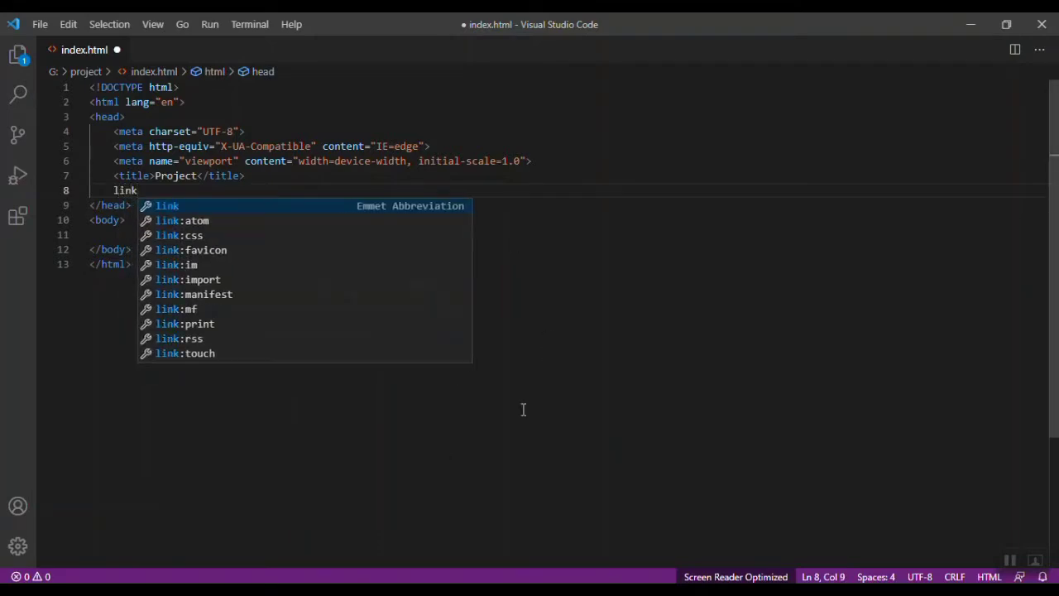
key(Tab)
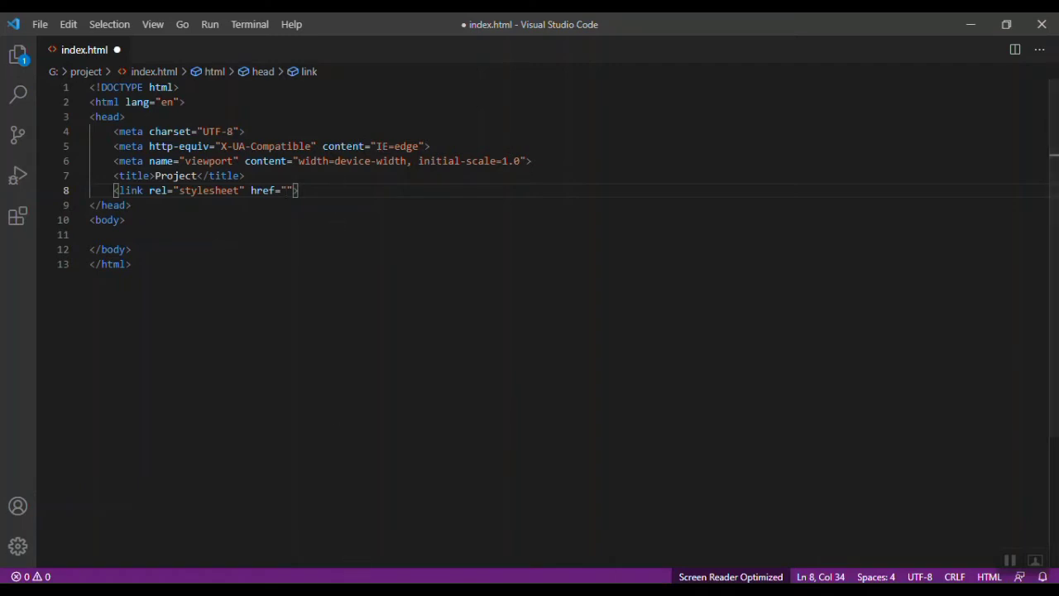
Switch to File Explorer and open the project's style\bootstrap-3.3.7\dist\css folder
mouse_move(319, 579)
click(272, 550)
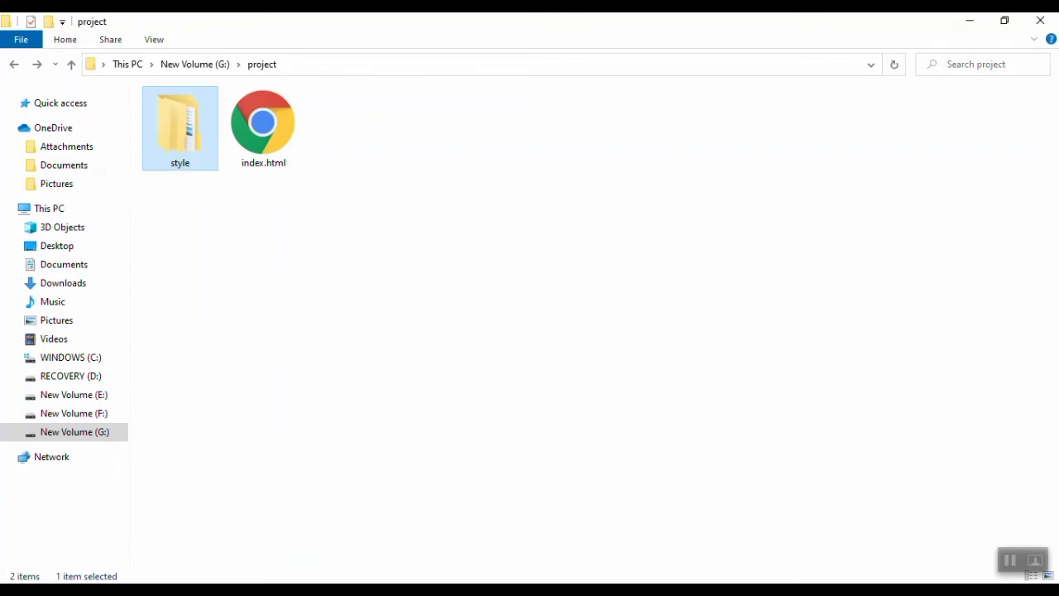
click(357, 581)
click(468, 483)
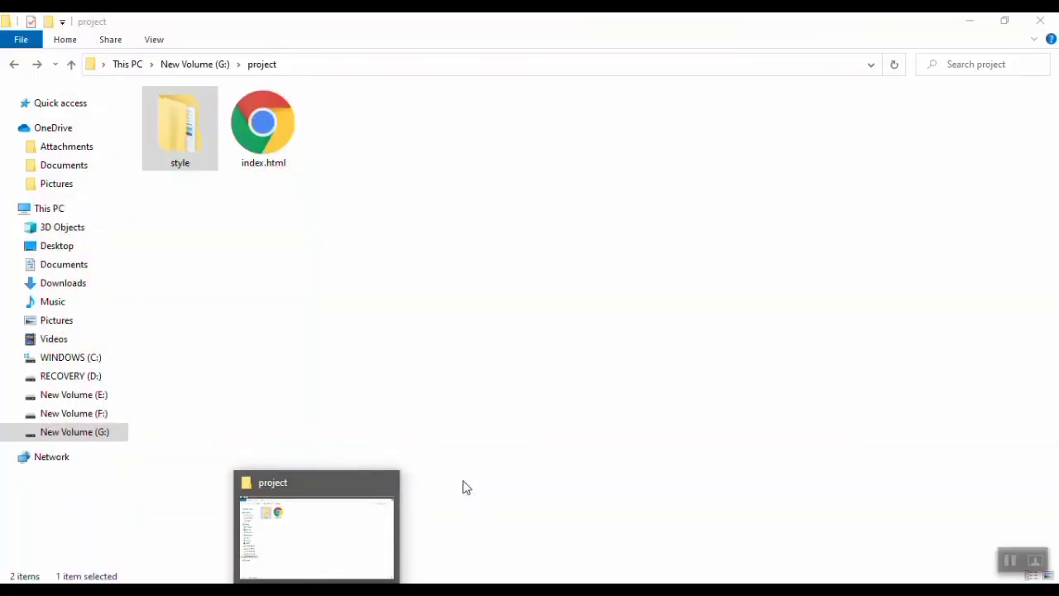
double_click(194, 120)
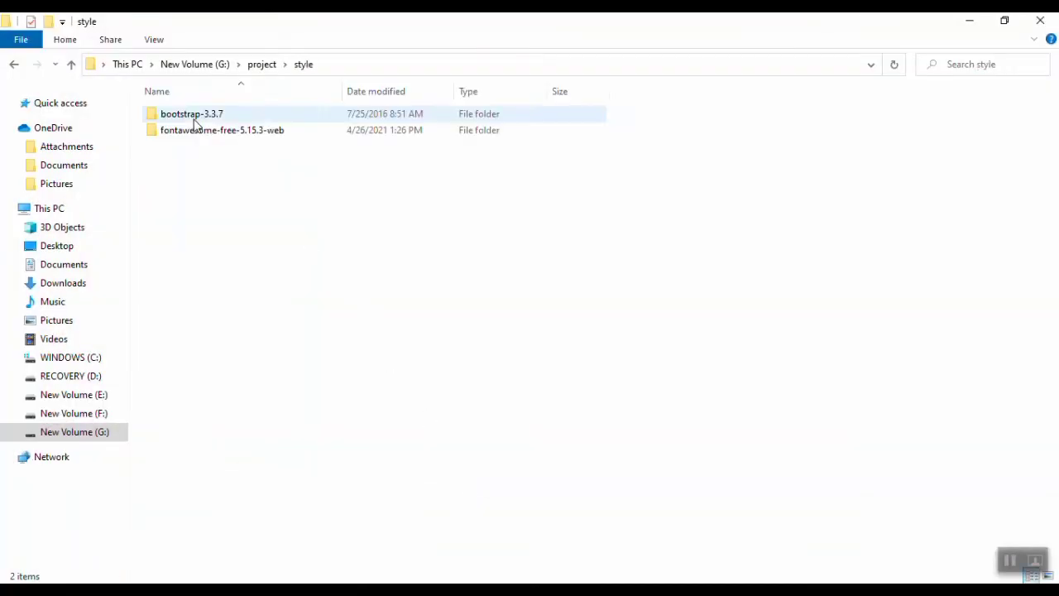
double_click(195, 117)
double_click(194, 119)
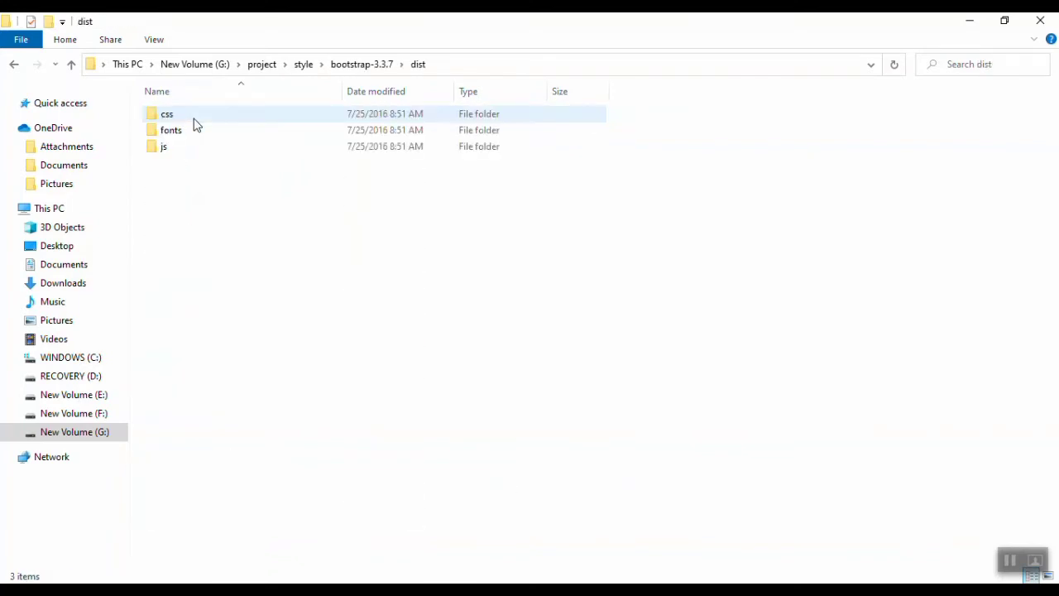
double_click(194, 119)
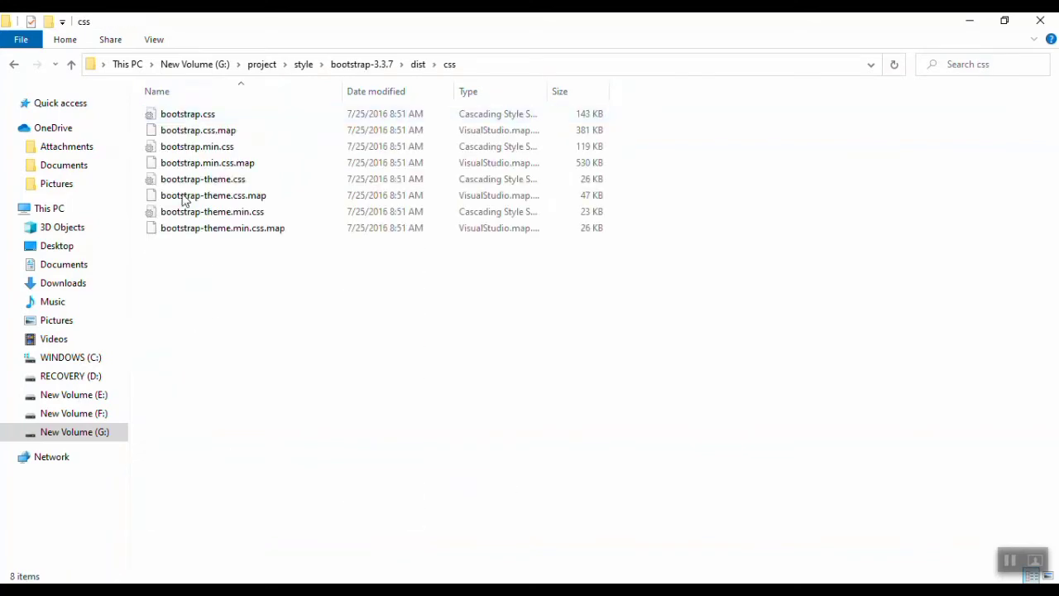
Create a new text document in the Bootstrap css folder and name it style.css, accepting the extension change
right_click(282, 290)
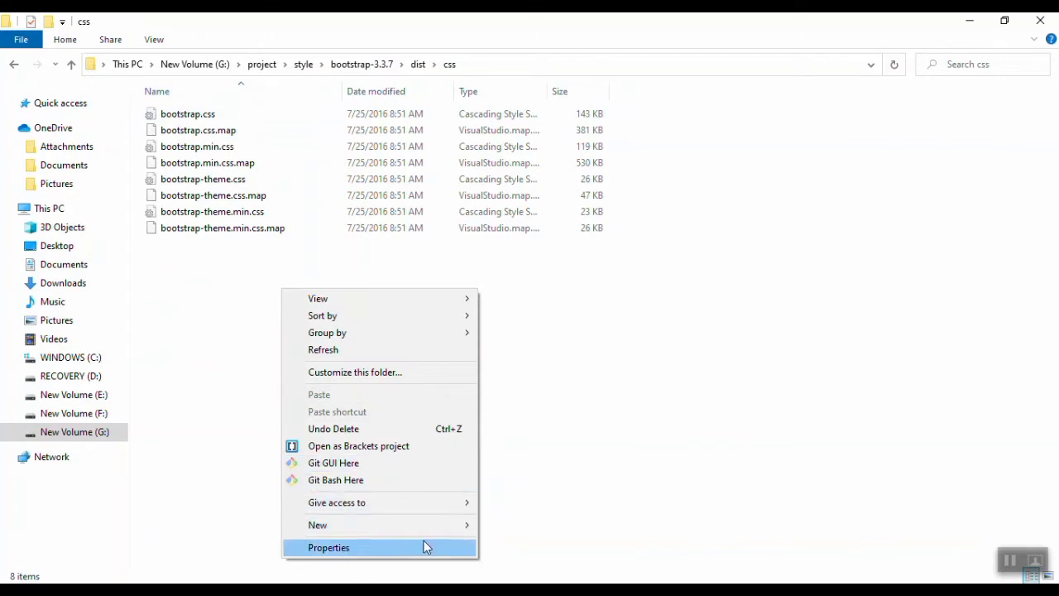
mouse_move(464, 532)
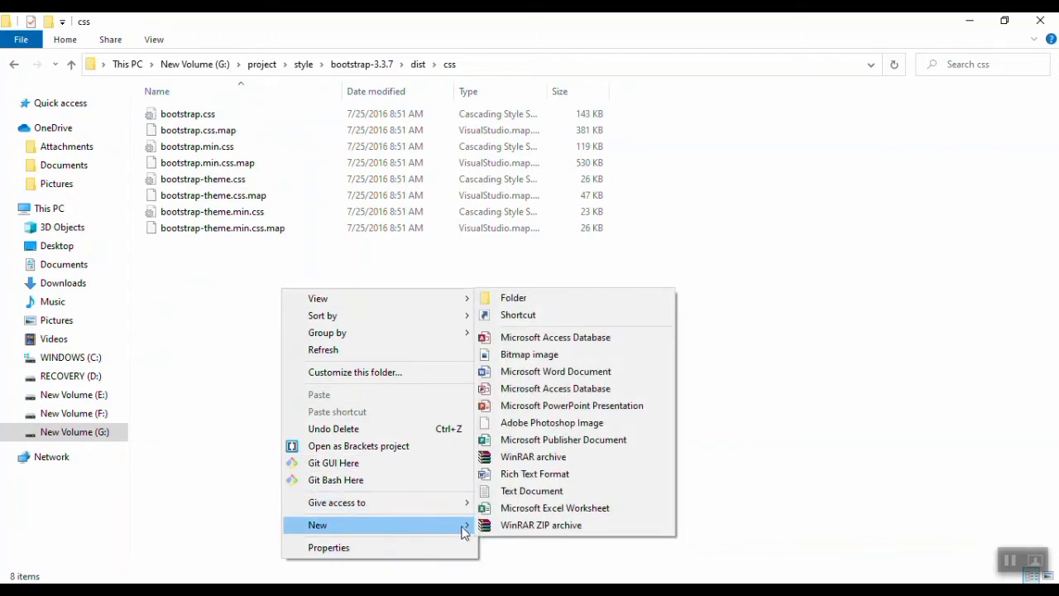
click(534, 492)
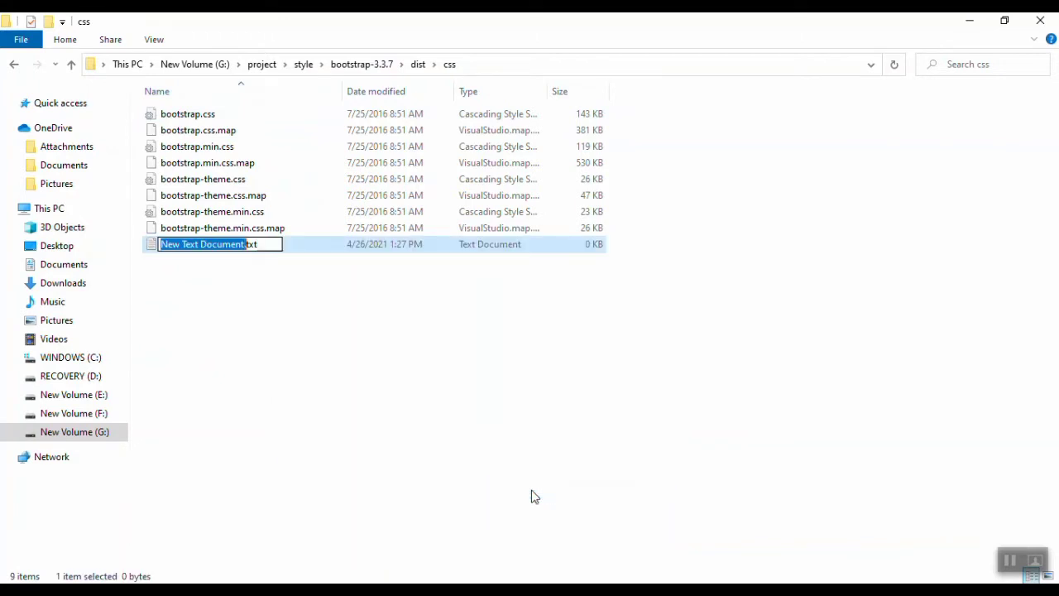
key(ctrl+a)
text(sty)
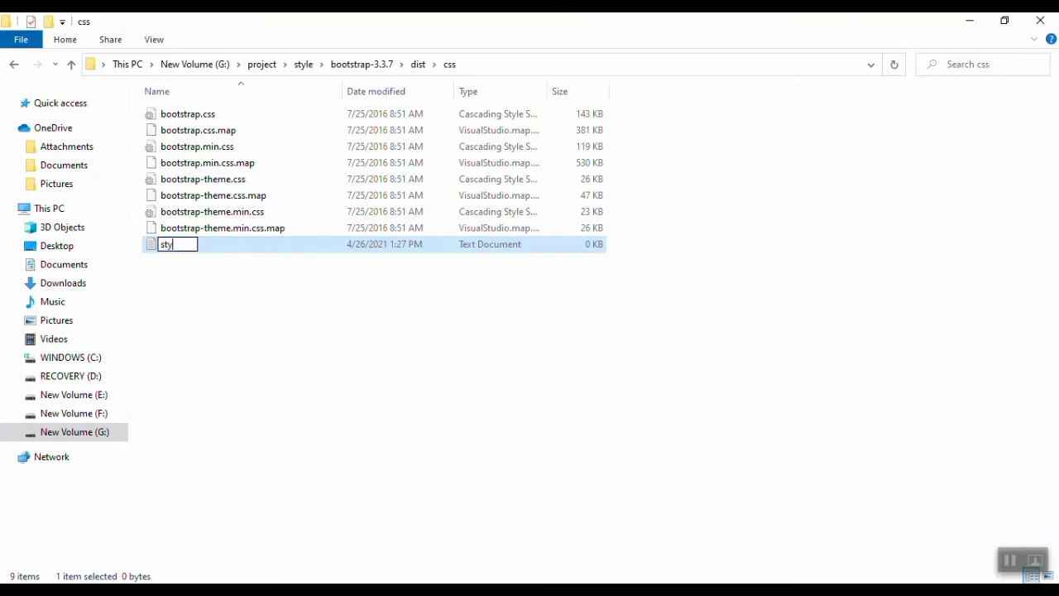
text(le.css)
key(Return)
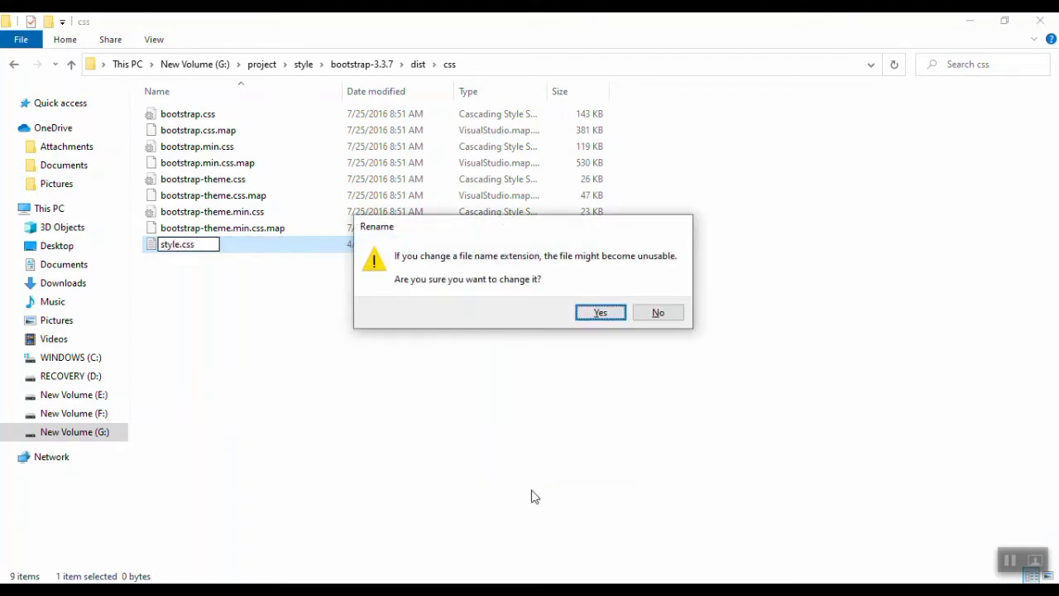
key(Return)
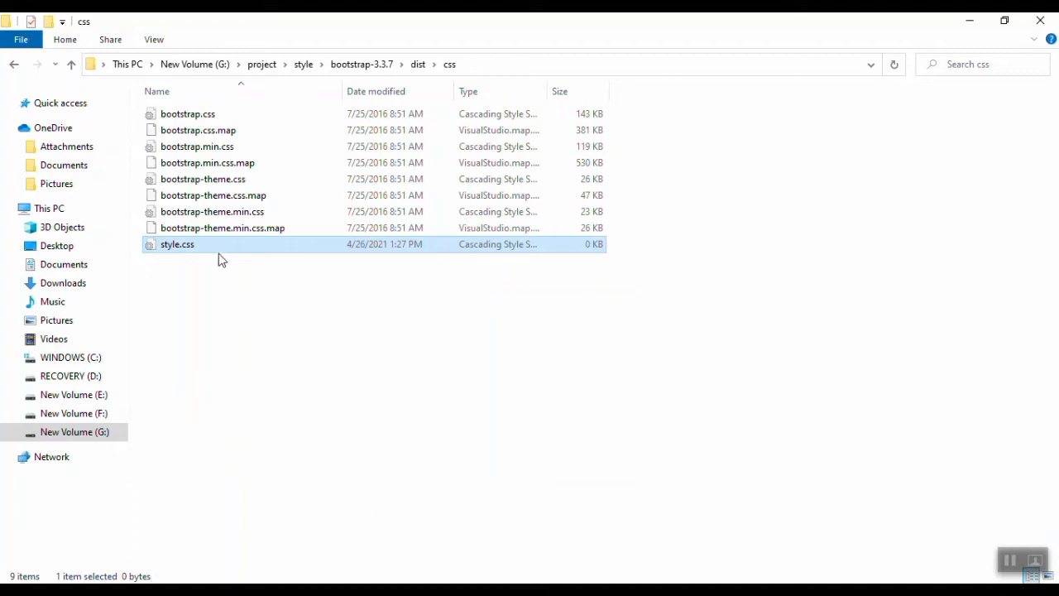
Copy the css folder's path and, in Visual Studio Code, set the link's href to G:\project\style\bootstrap-3.3.7\dist\css\style.css
click(529, 65)
key(ctrl+c)
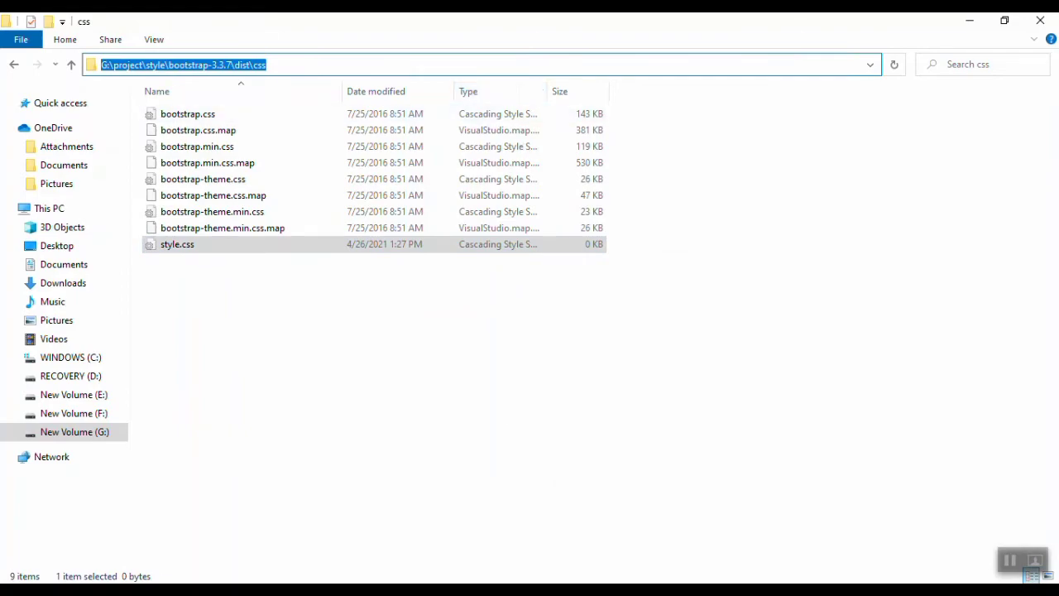
click(461, 530)
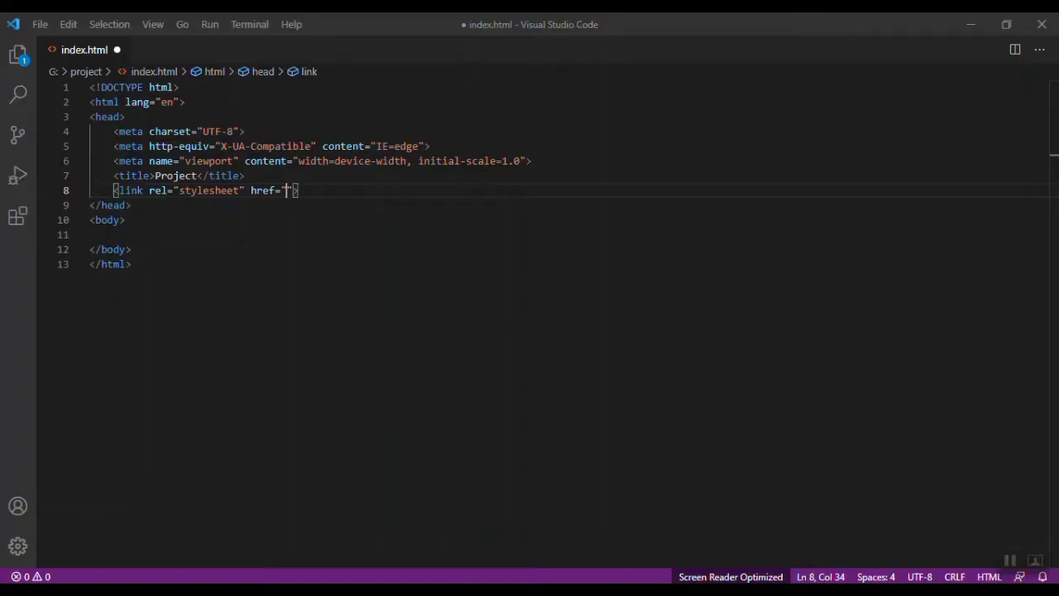
key(ctrl+v)
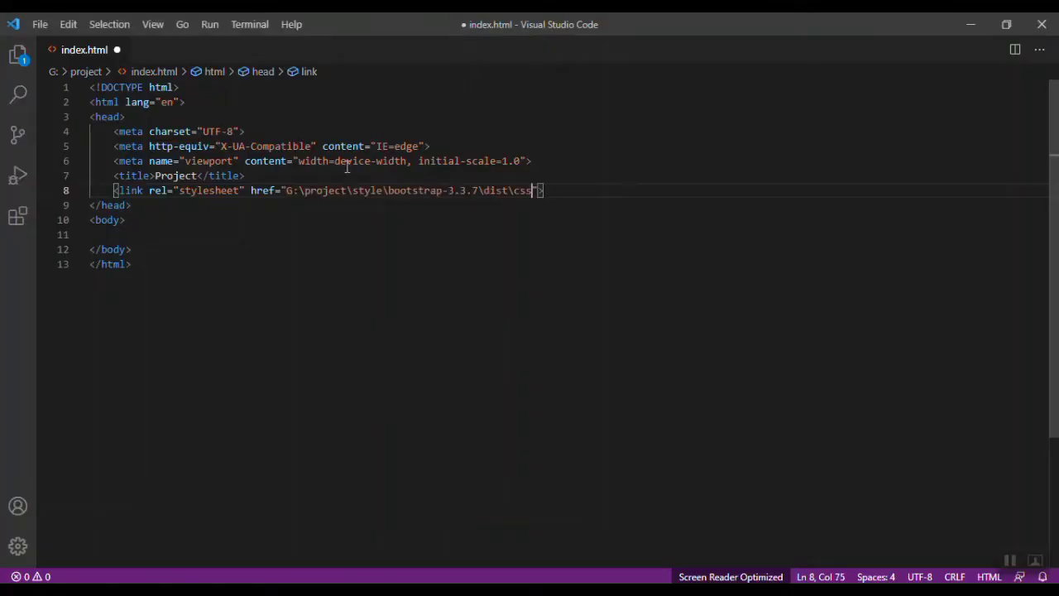
text(\style)
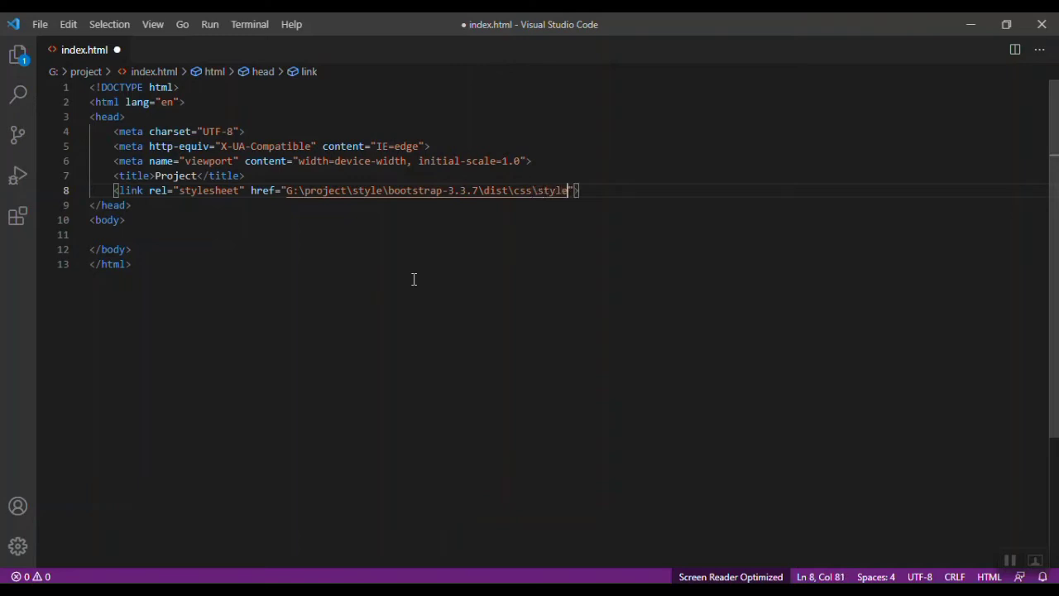
text(.css)
key(Right)
key(Right)
key(Left)
Add a second stylesheet link below the style.css link and fill its href with the copied folder path G:\project\style\bootstrap-3.3.7\dist\css\
key(Return)
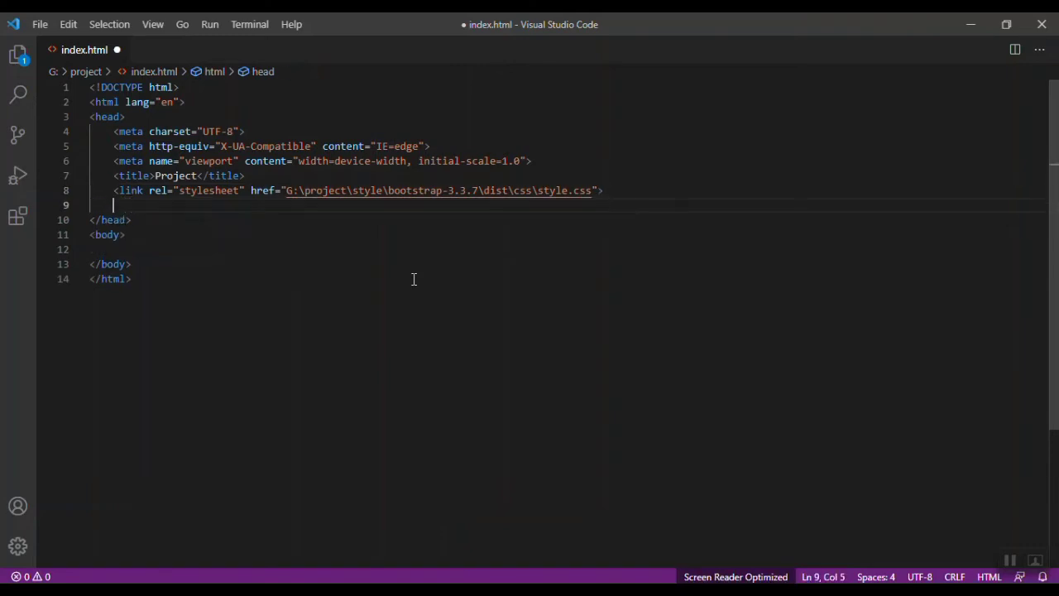
text(link)
key(Tab)
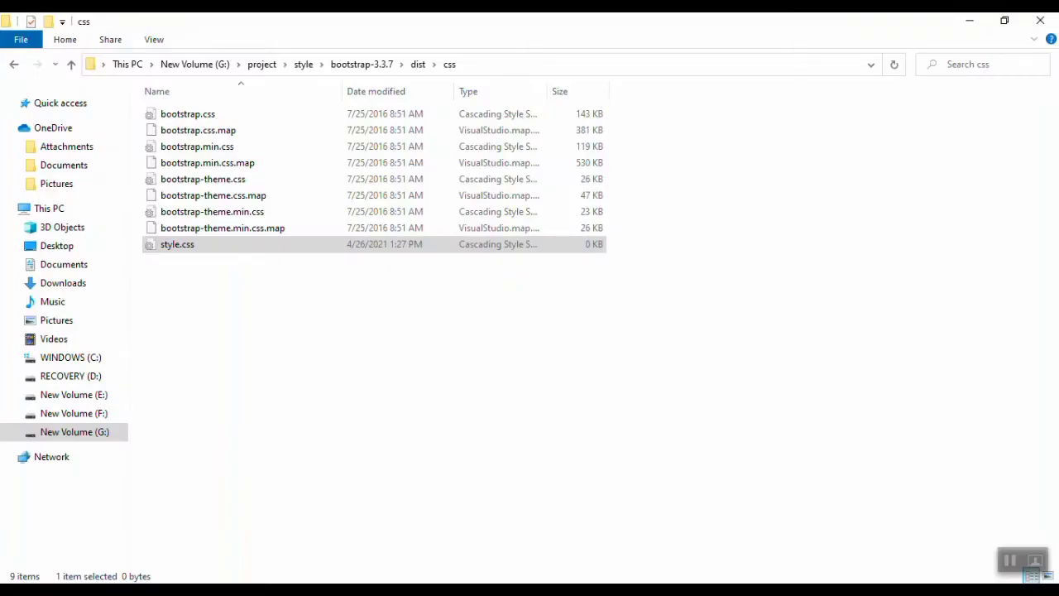
click(229, 118)
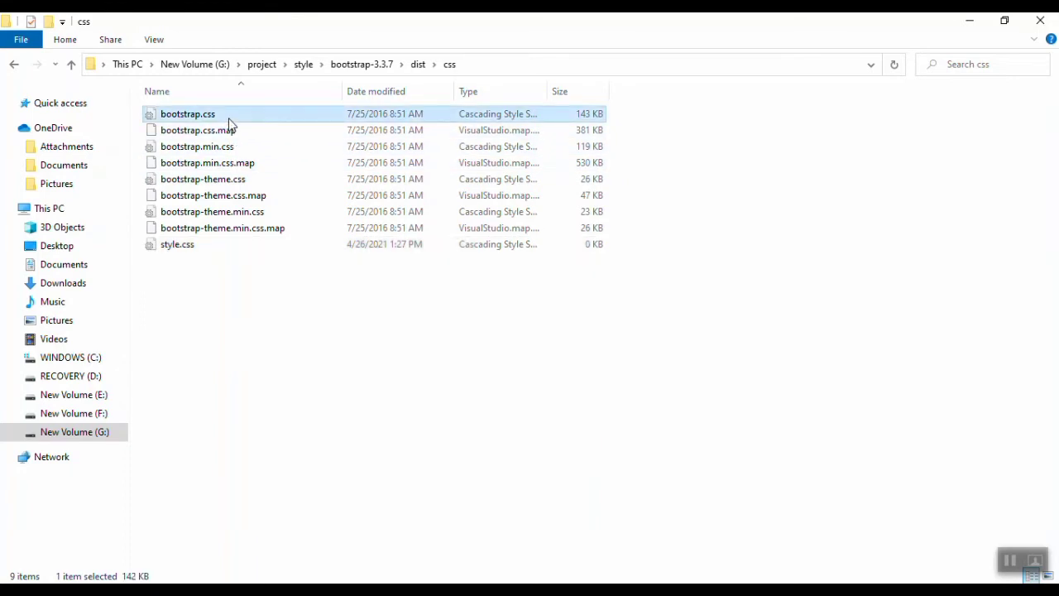
click(482, 65)
key(ctrl+c)
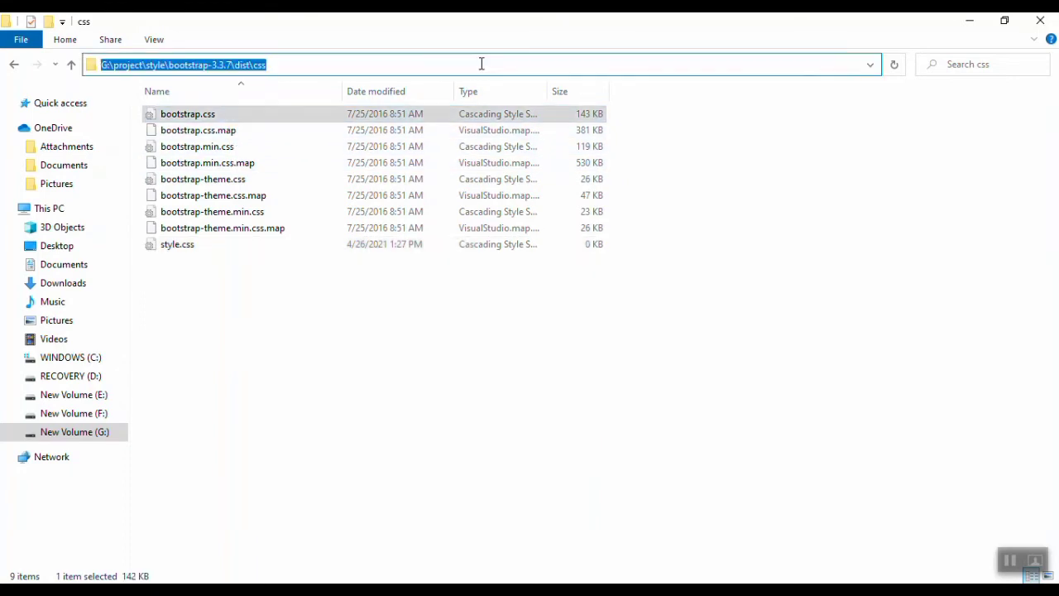
click(194, 118)
click(195, 118)
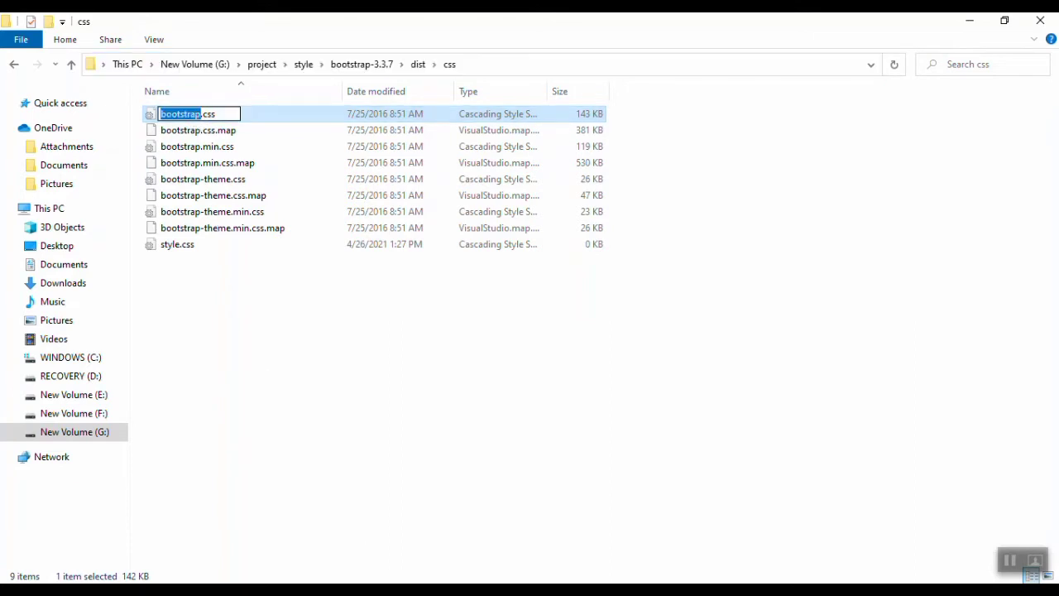
key(alt+Tab)
key(ctrl+v)
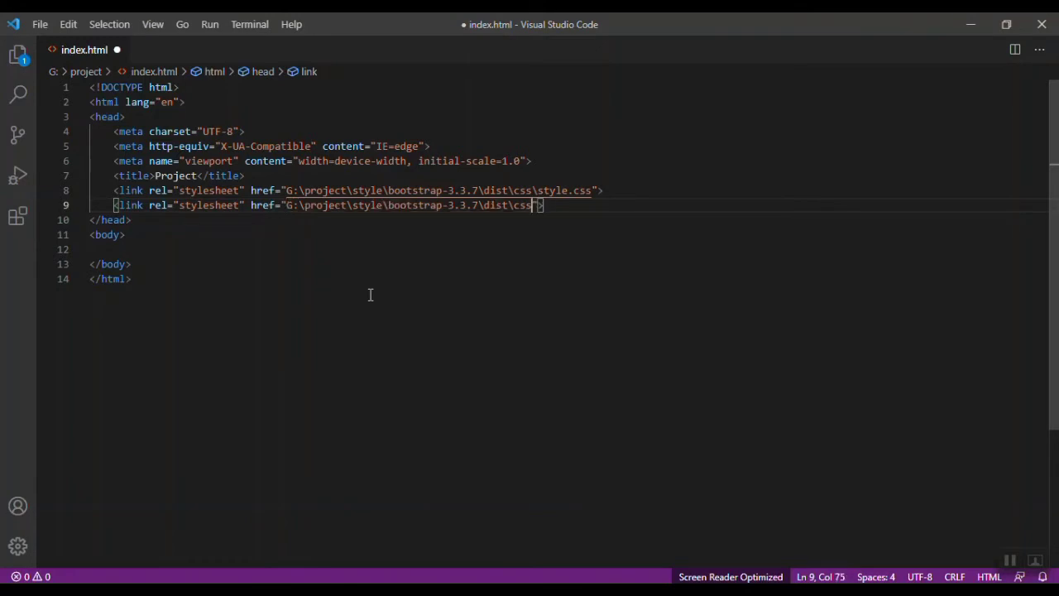
text(\)
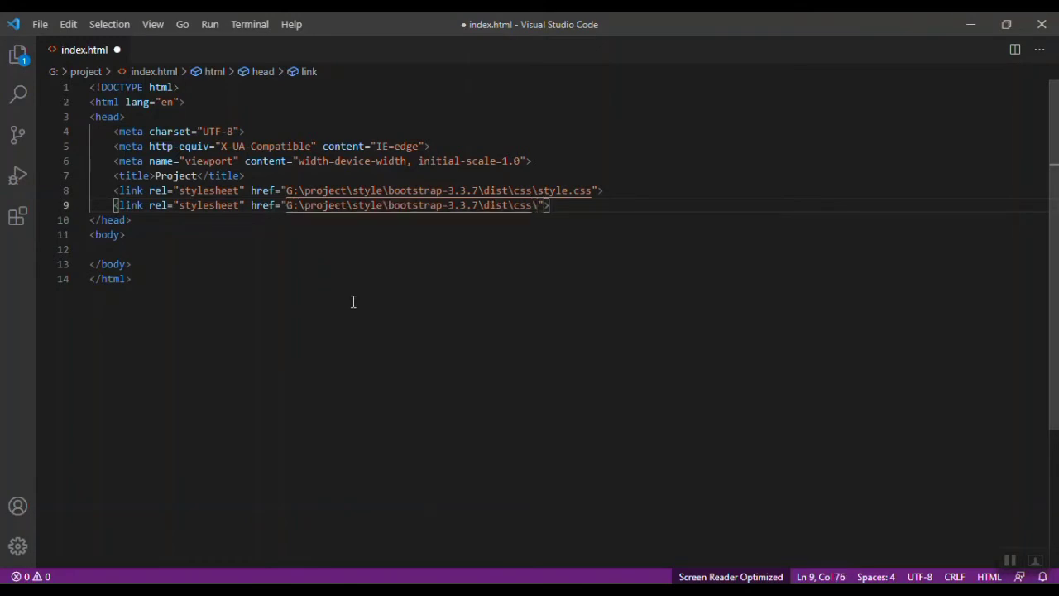
Check the Bootstrap stylesheet's file name in the css folder and complete the second link's href with bootstrap.css
mouse_move(319, 572)
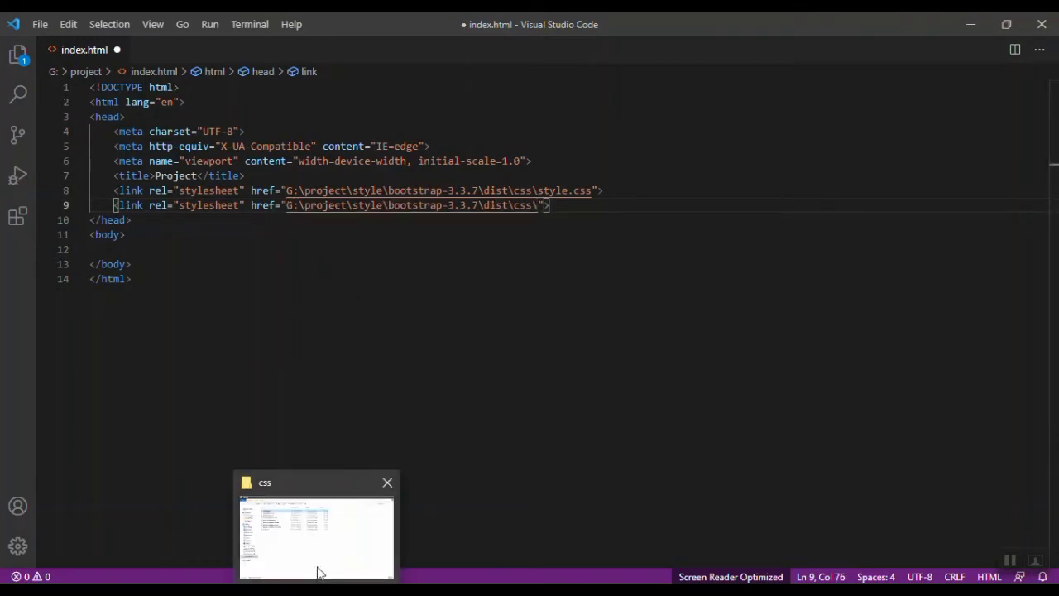
click(318, 546)
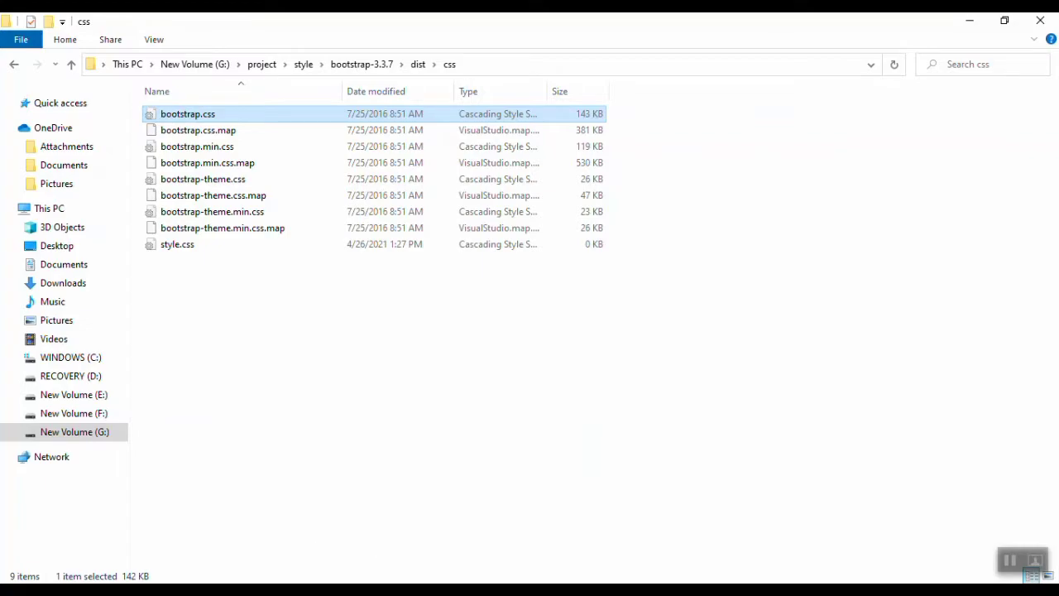
key(alt+Tab)
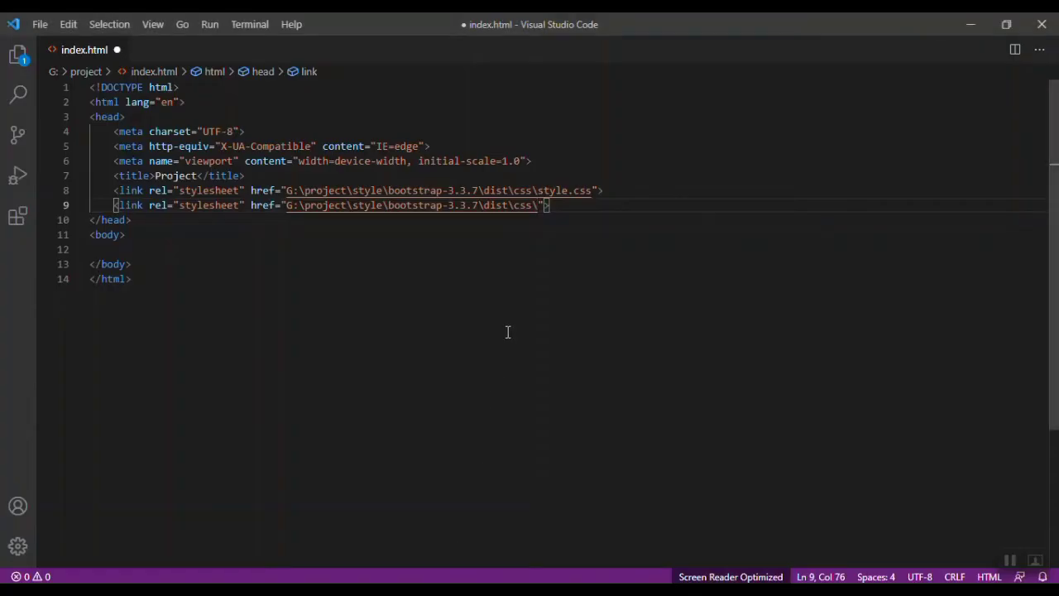
text(bootstrap.cs)
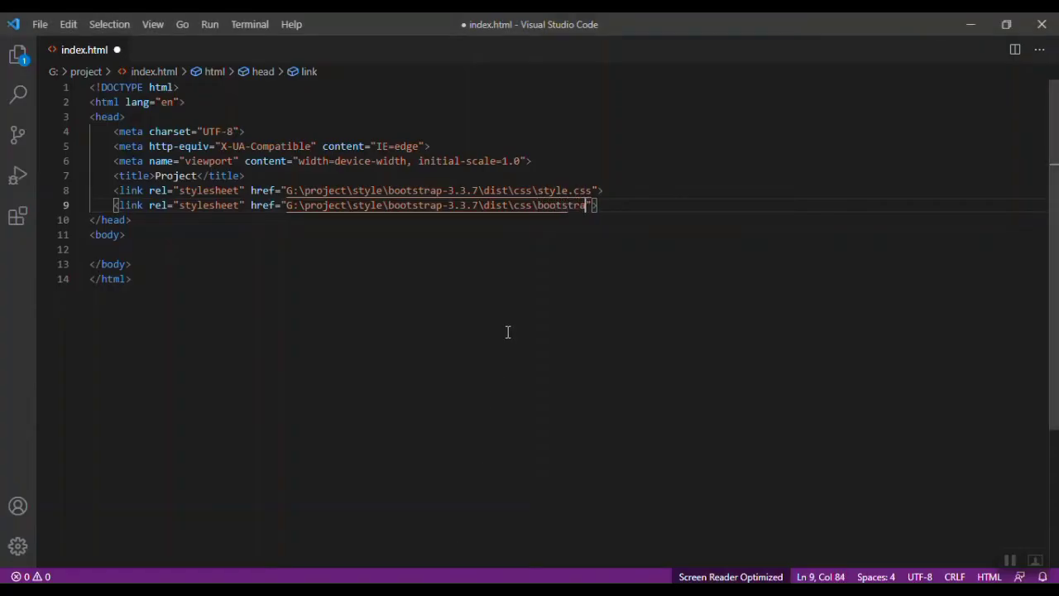
text(s")
Add a third stylesheet link with an empty href below the bootstrap.css link
key(Return)
text(link)
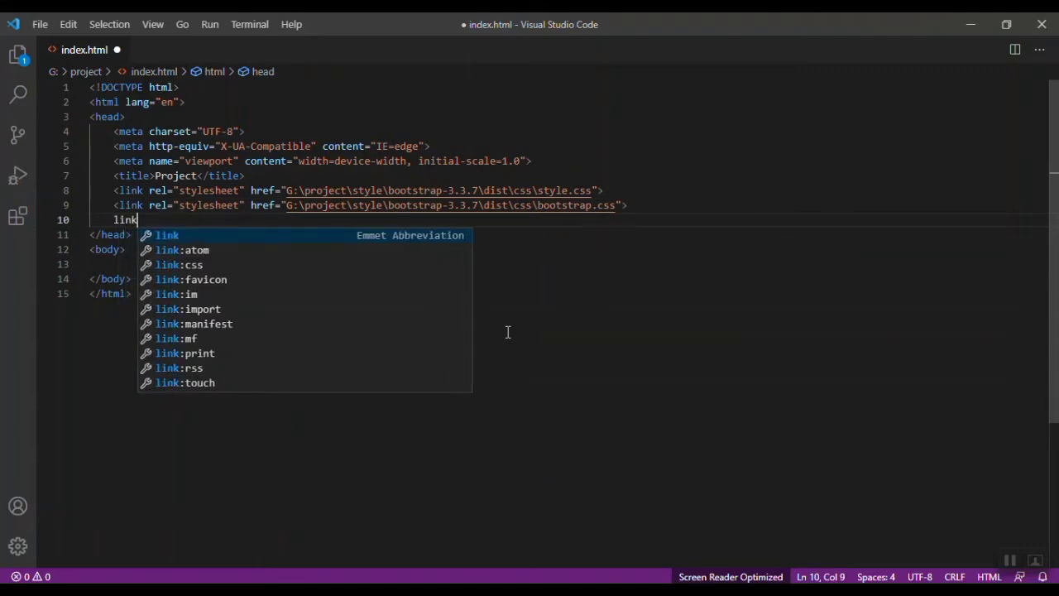
key(Tab)
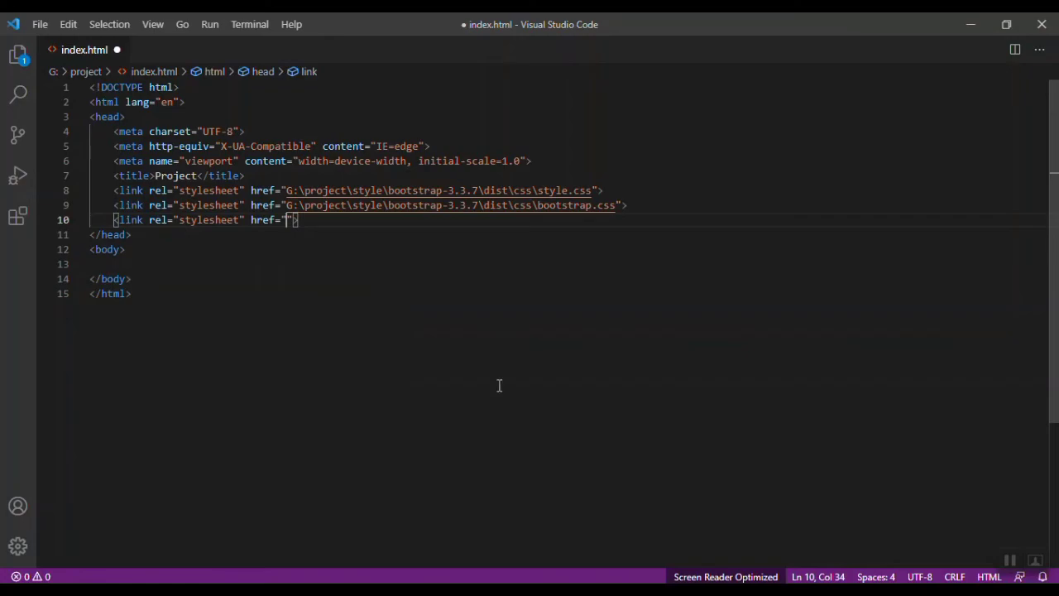
Switch to File Explorer and open the css folder inside style\fontawesome-free-5.15.3-web
key(alt+Tab)
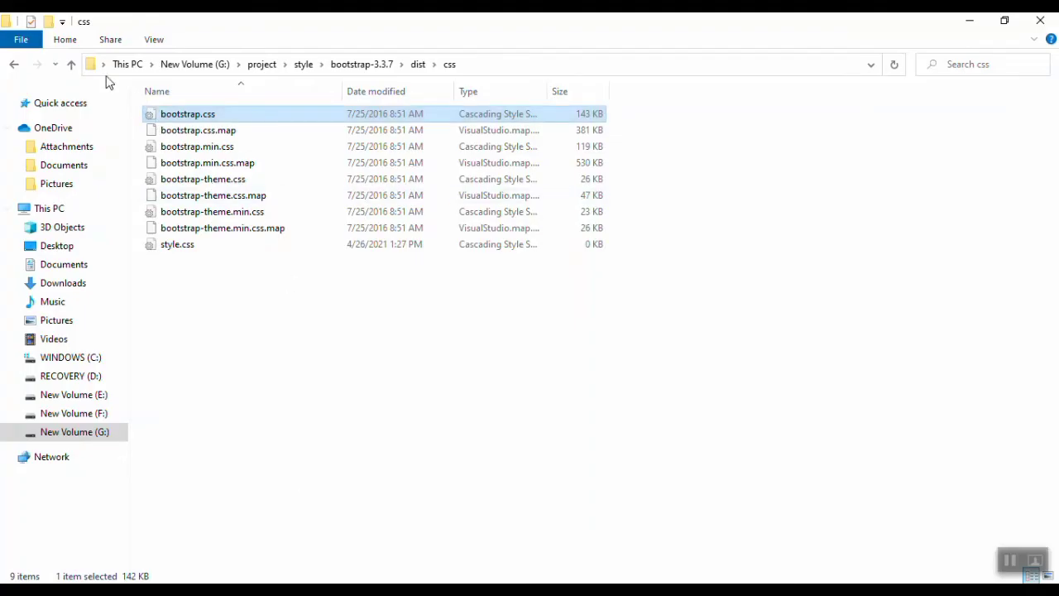
click(346, 66)
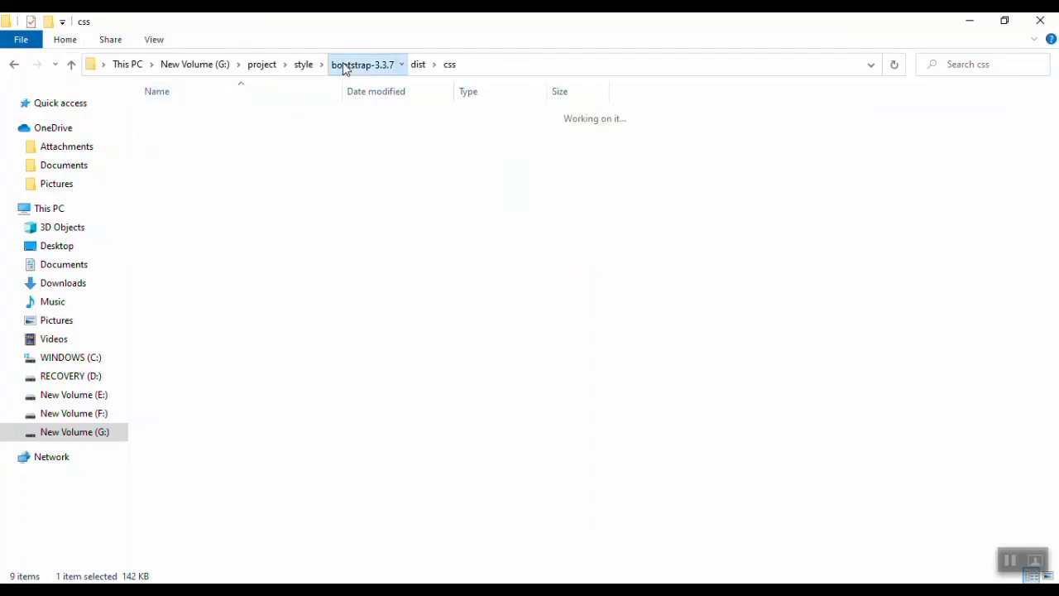
click(304, 67)
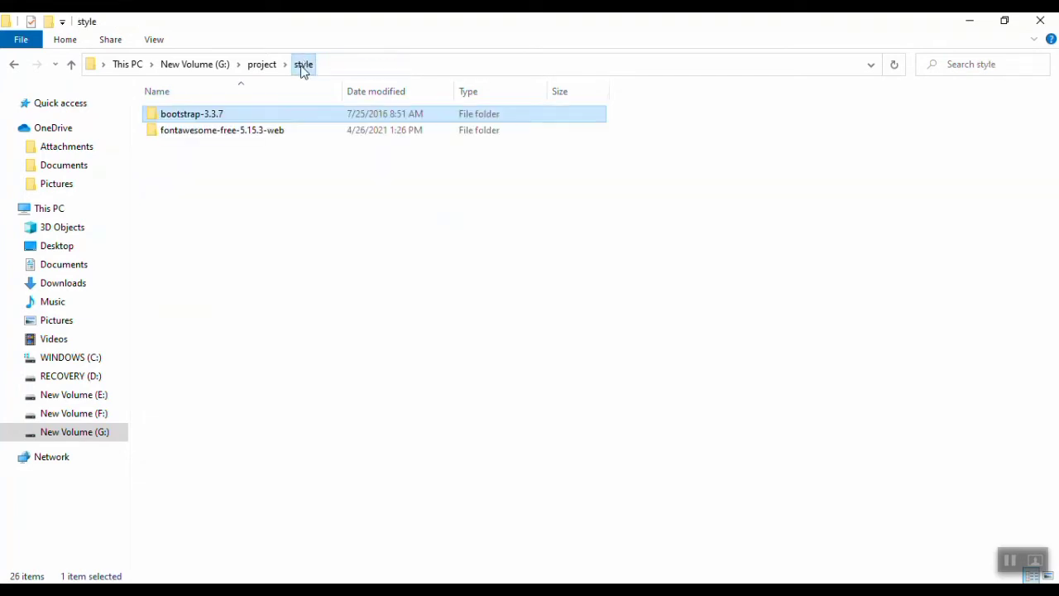
double_click(203, 133)
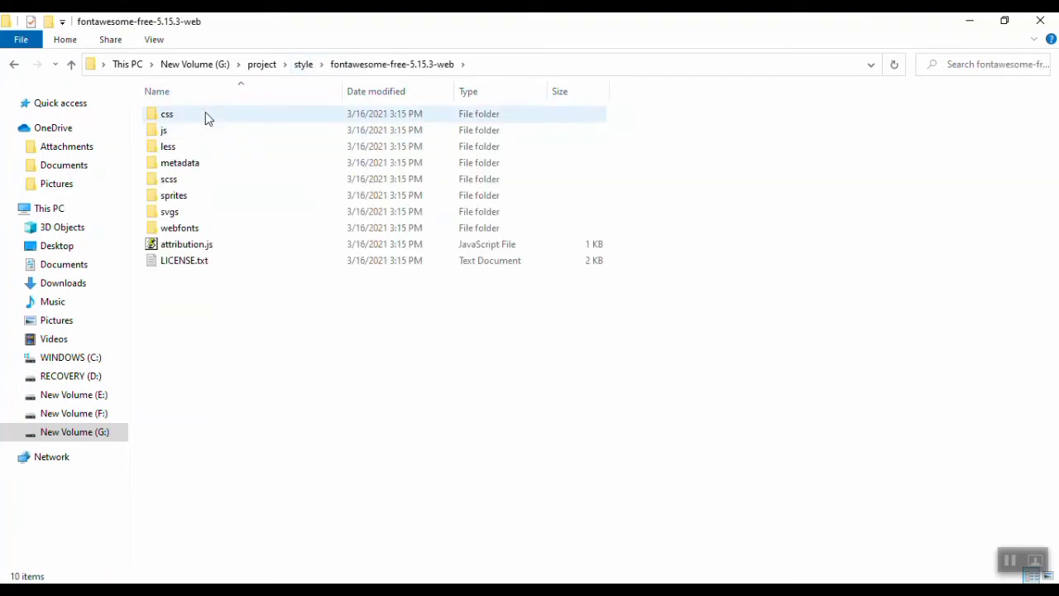
double_click(206, 113)
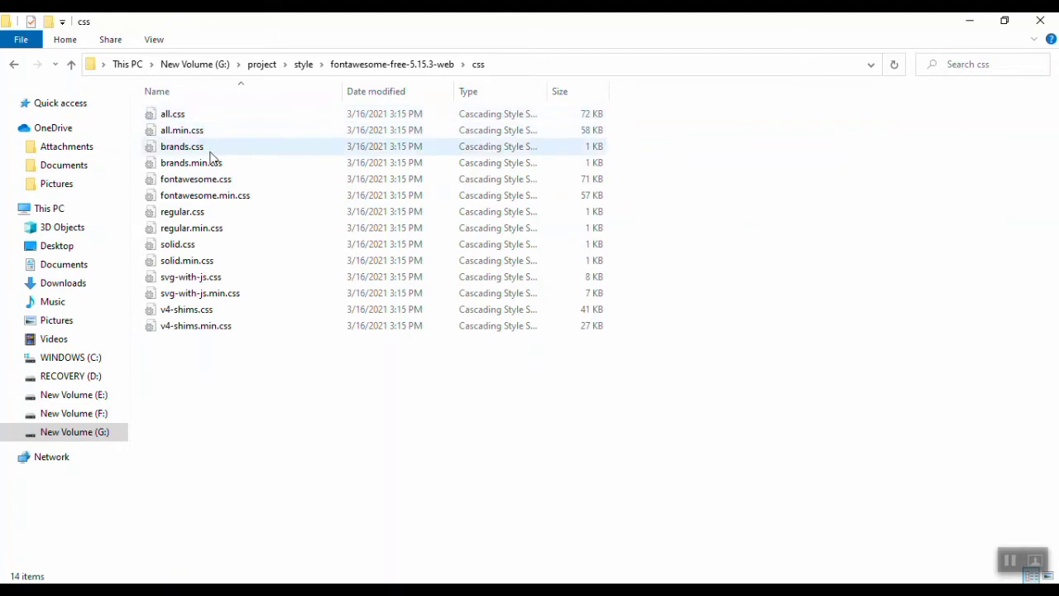
Copy the Font Awesome css folder's path and, in Visual Studio Code, set the third link's href to G:\project\style\fontawesome-free-5.15.3-web\css\
click(229, 203)
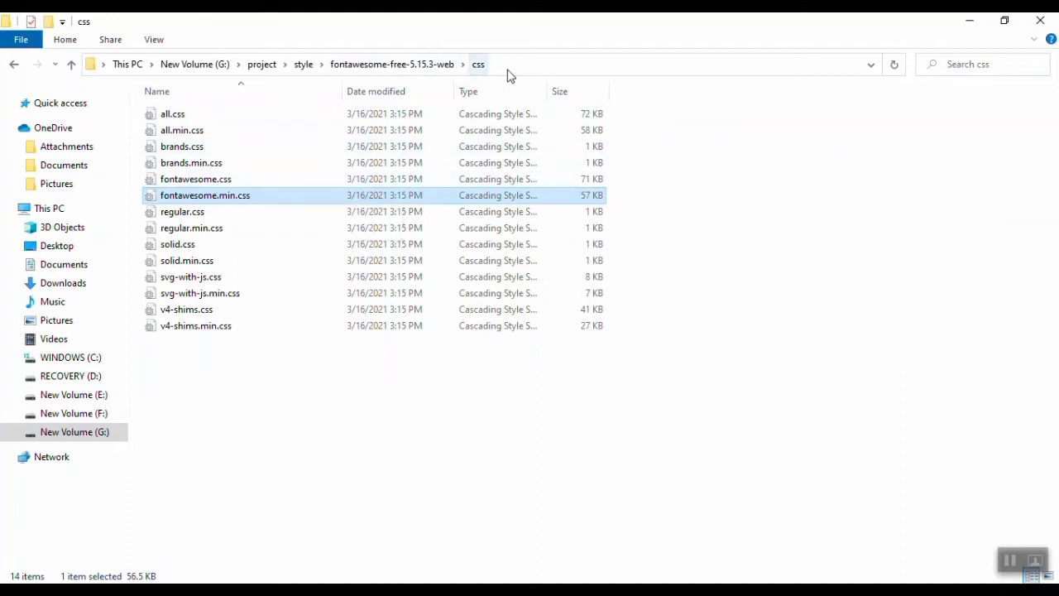
click(546, 69)
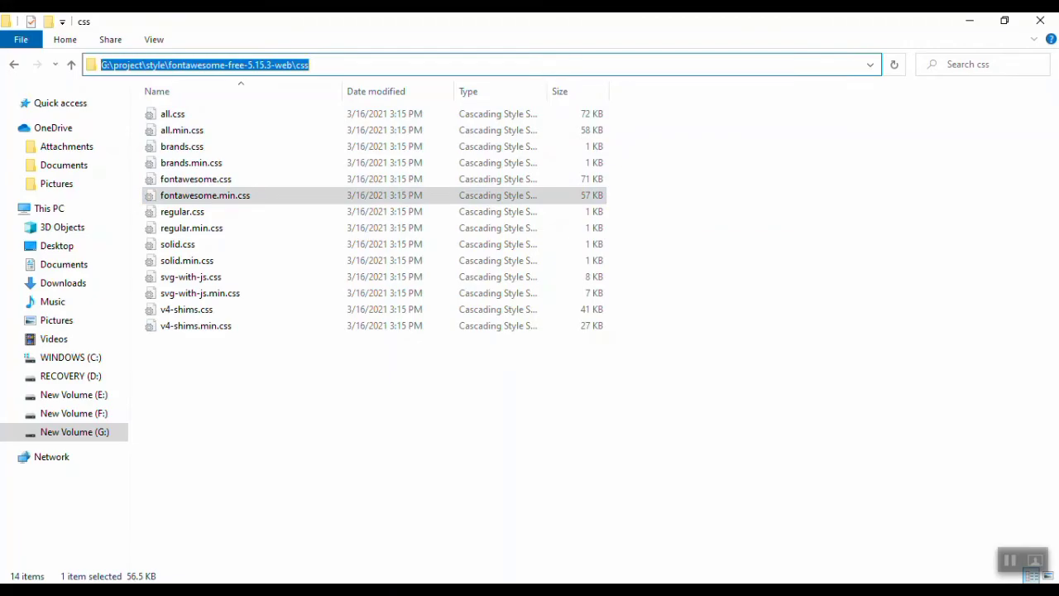
key(alt+Tab)
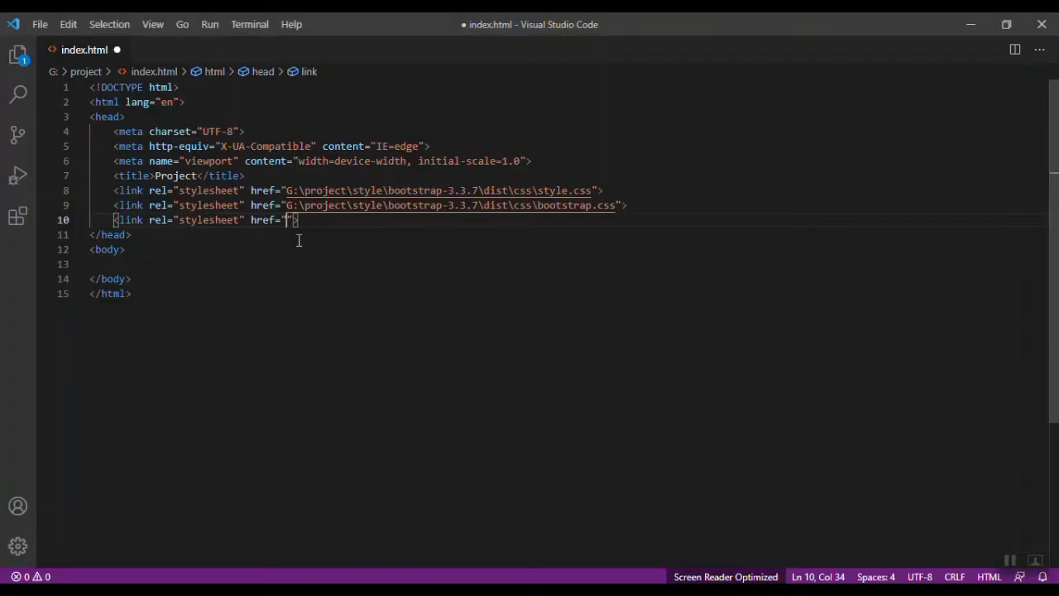
text(G:\project\style\fontawesome-free-5.15.3-web\css)
text(\)
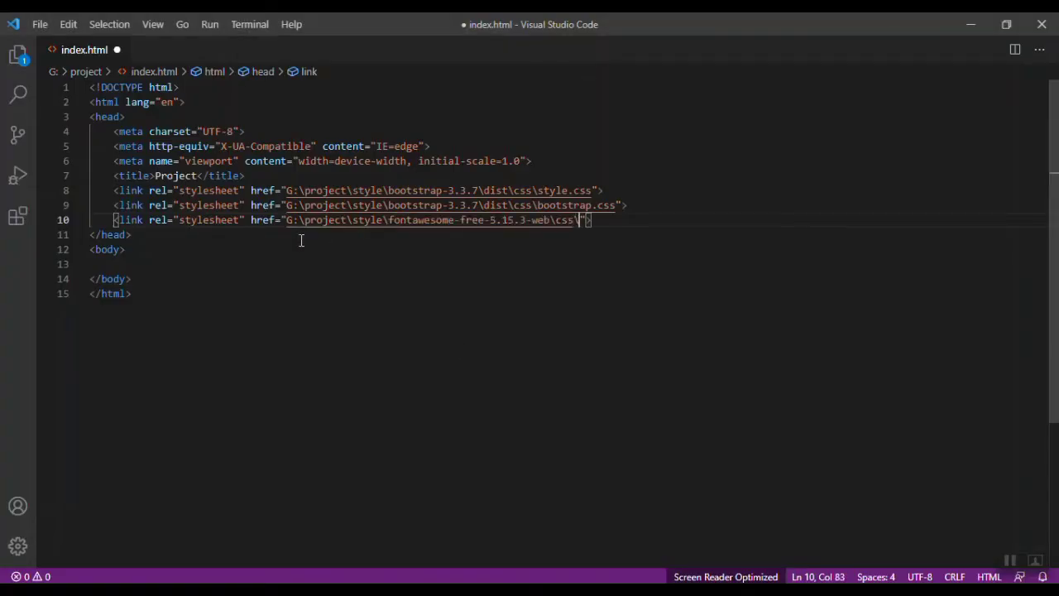
Copy the file name fontawesome.min.css from File Explorer, append it to the third link's href in Visual Studio Code, and save index.html
key(alt+Tab)
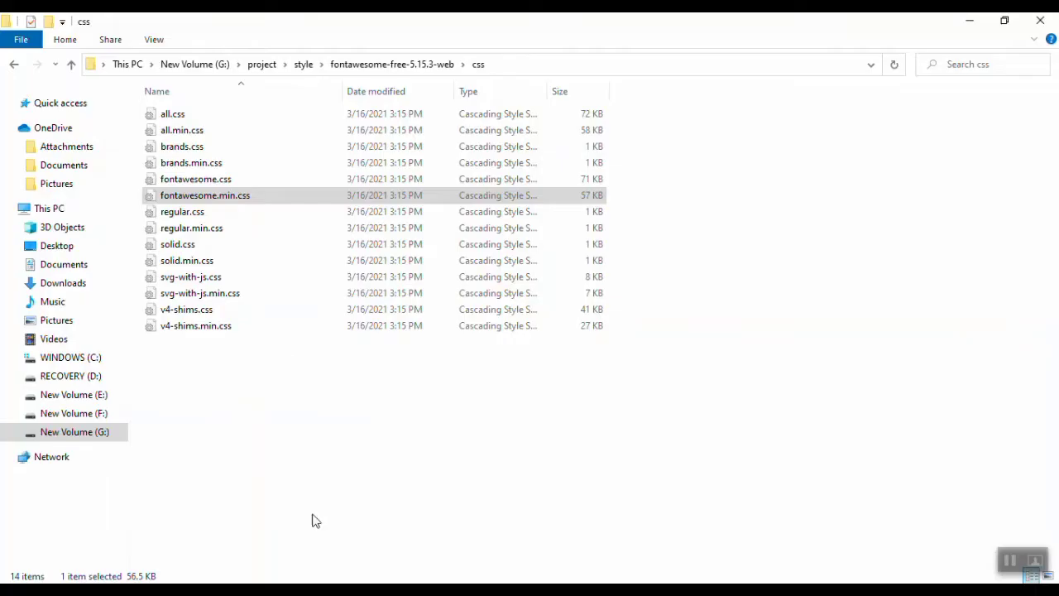
click(239, 196)
double_click(257, 196)
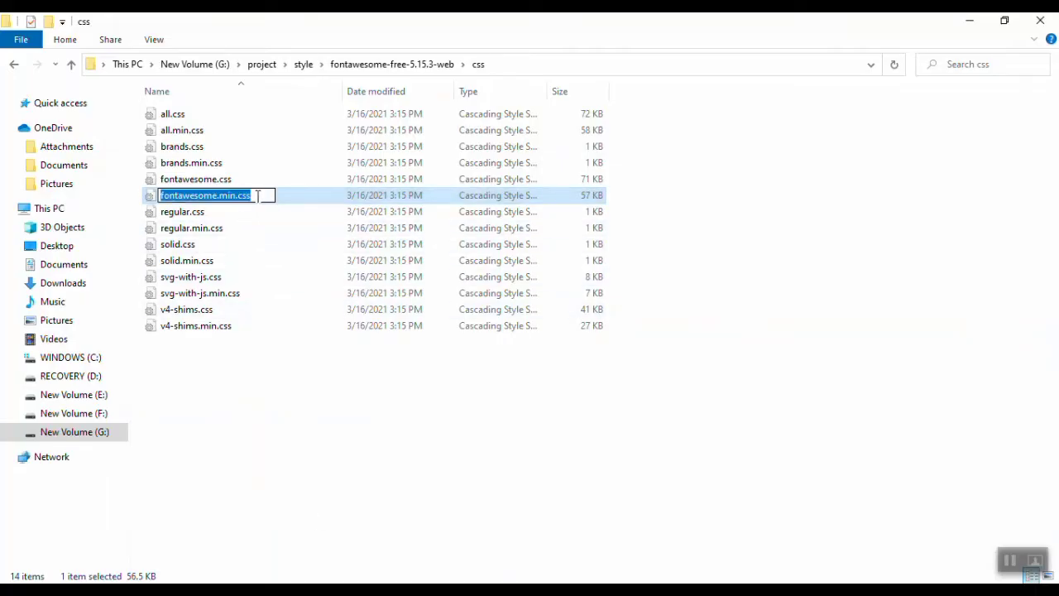
click(257, 196)
double_click(257, 196)
key(ctrl+c)
key(alt+Tab)
key(ctrl+v)
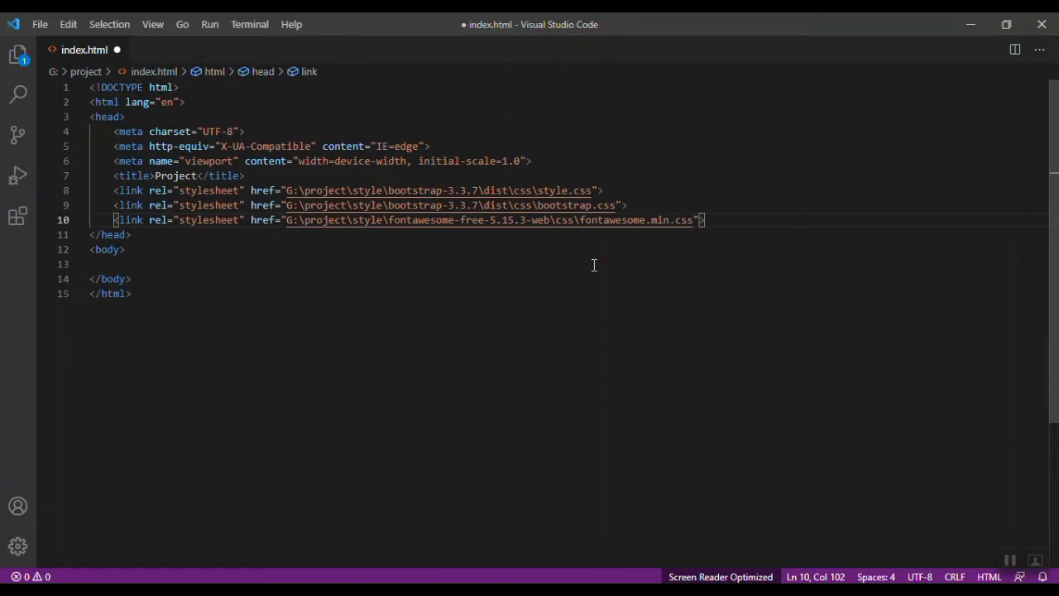
key(ctrl+s)
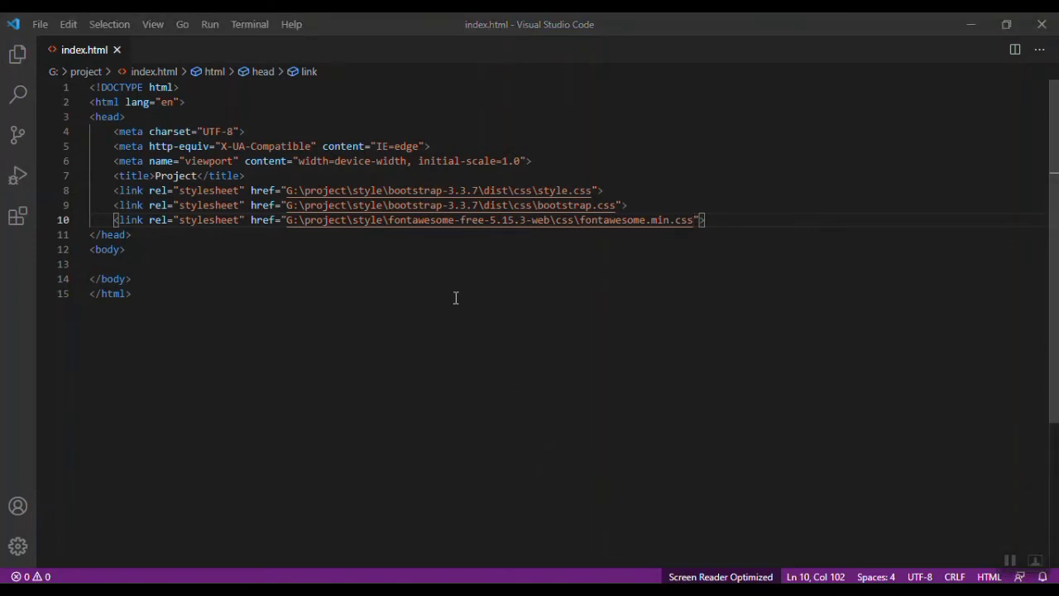
Add two blank lines inside the empty body element of index.html
click(445, 266)
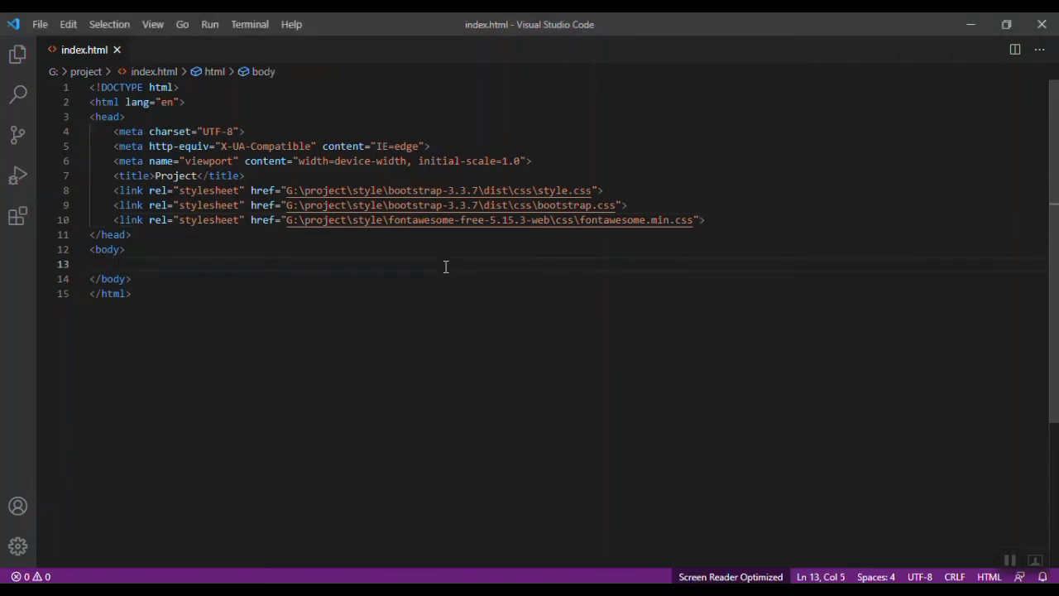
key(Return)
key(Return)
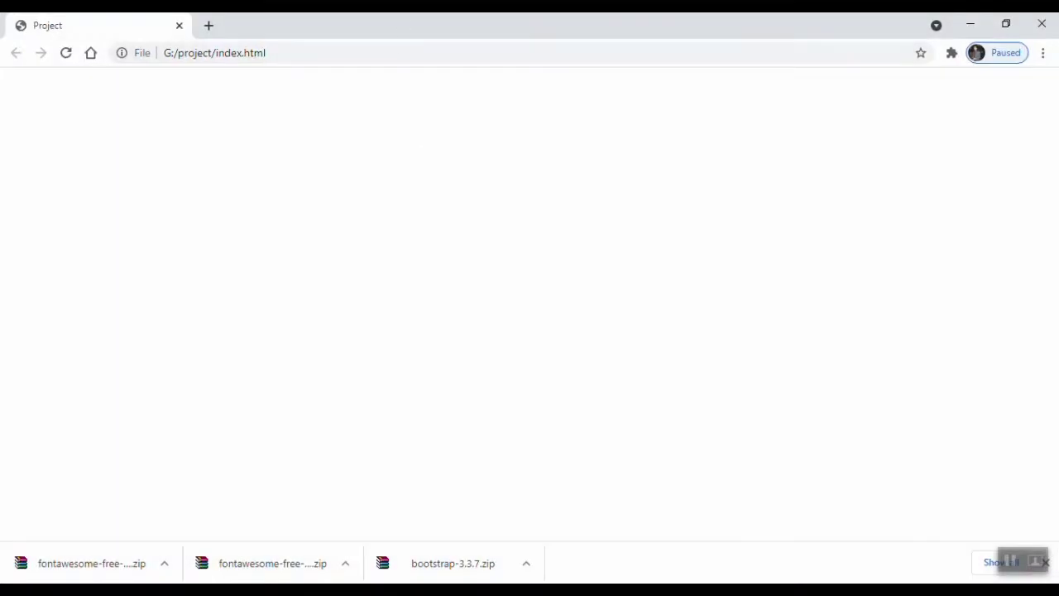
Open jquery.com in a new Chrome tab and go to its jQuery download page
click(209, 27)
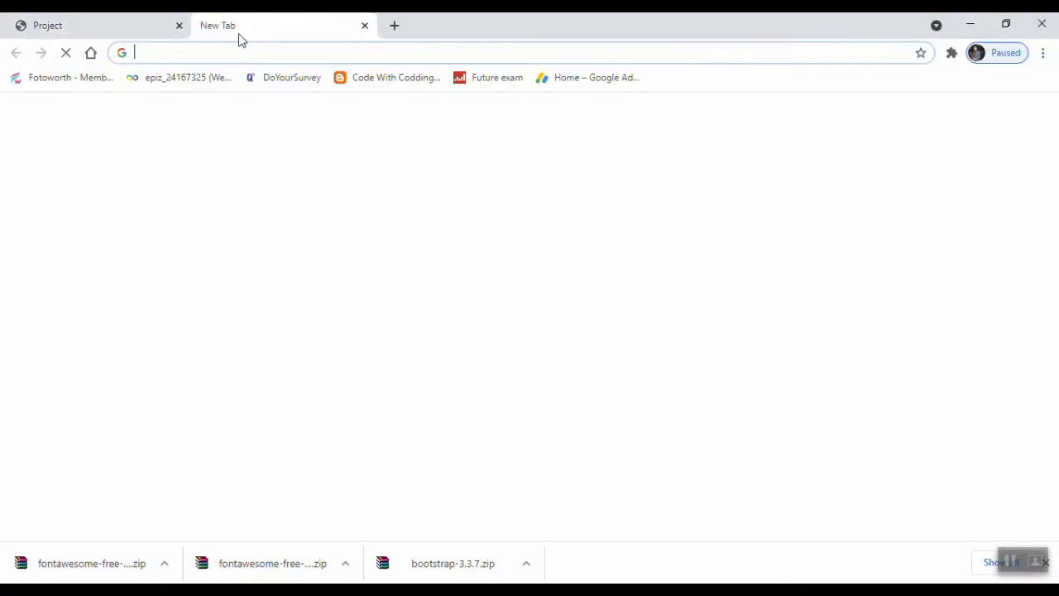
text(j)
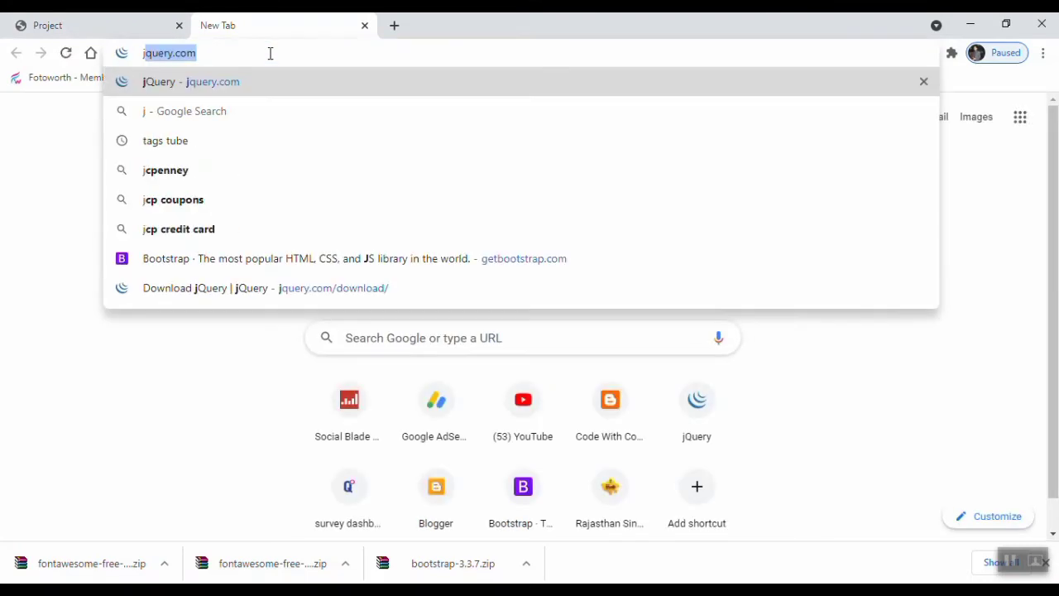
key(Right)
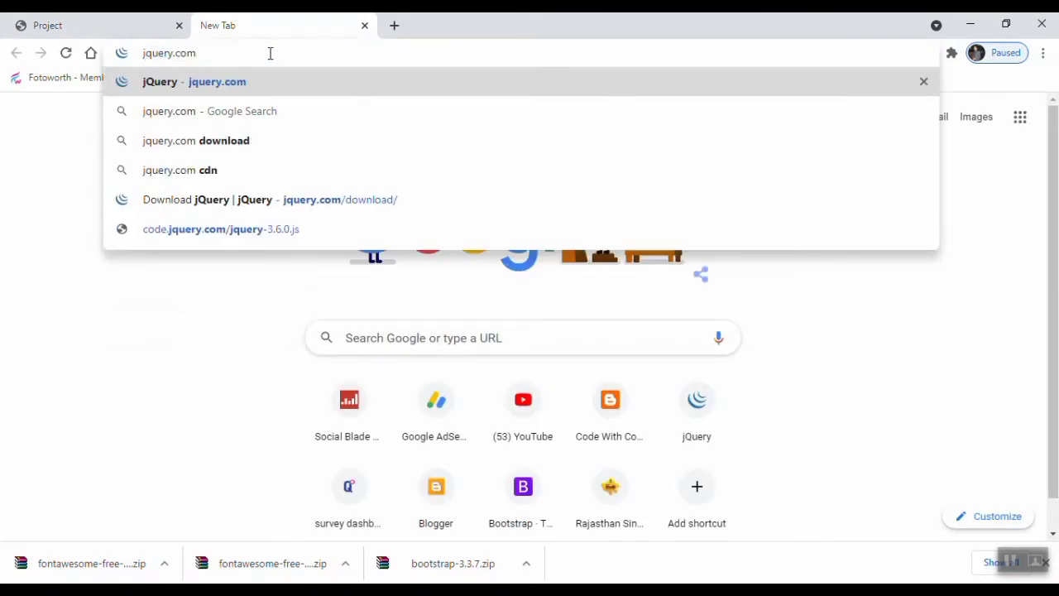
key(Return)
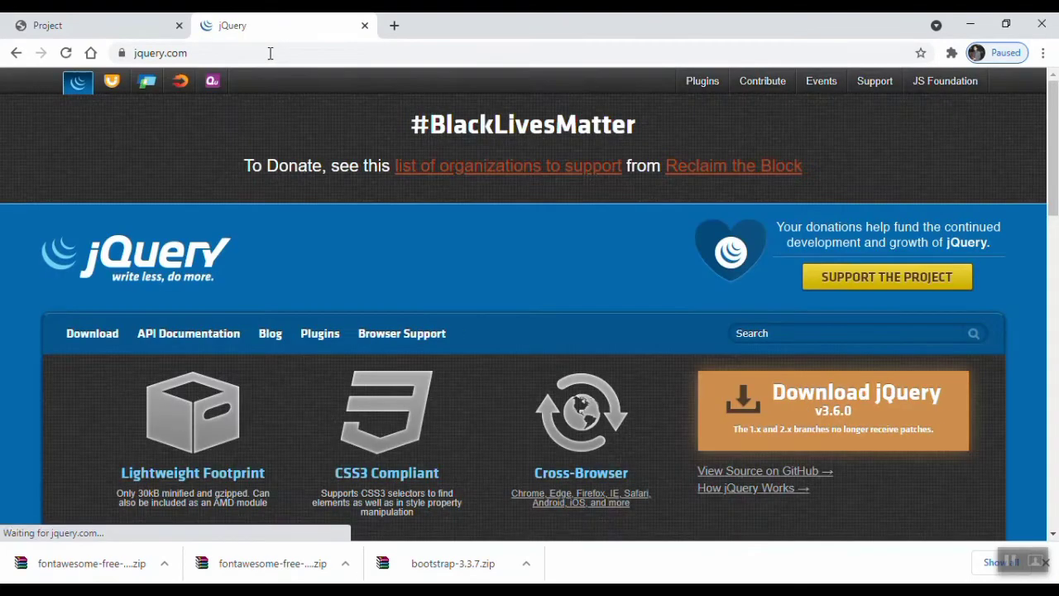
click(814, 434)
Open the uncompressed, development jQuery 3.6.0 file, select its entire code to copy, and minimize the browser
scroll(372, 334, down, 1)
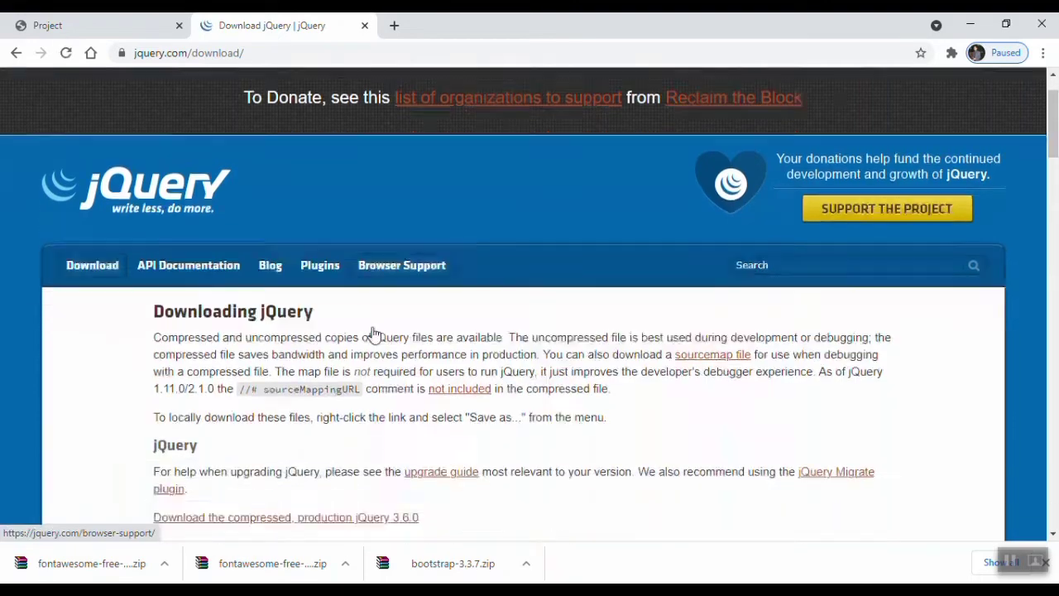
scroll(371, 334, down, 3)
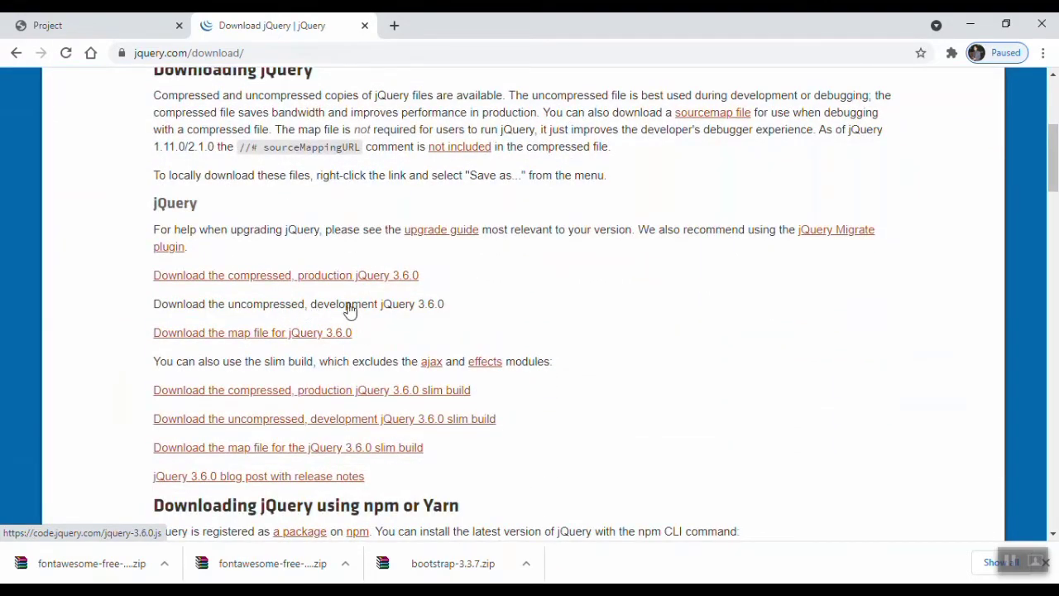
click(356, 307)
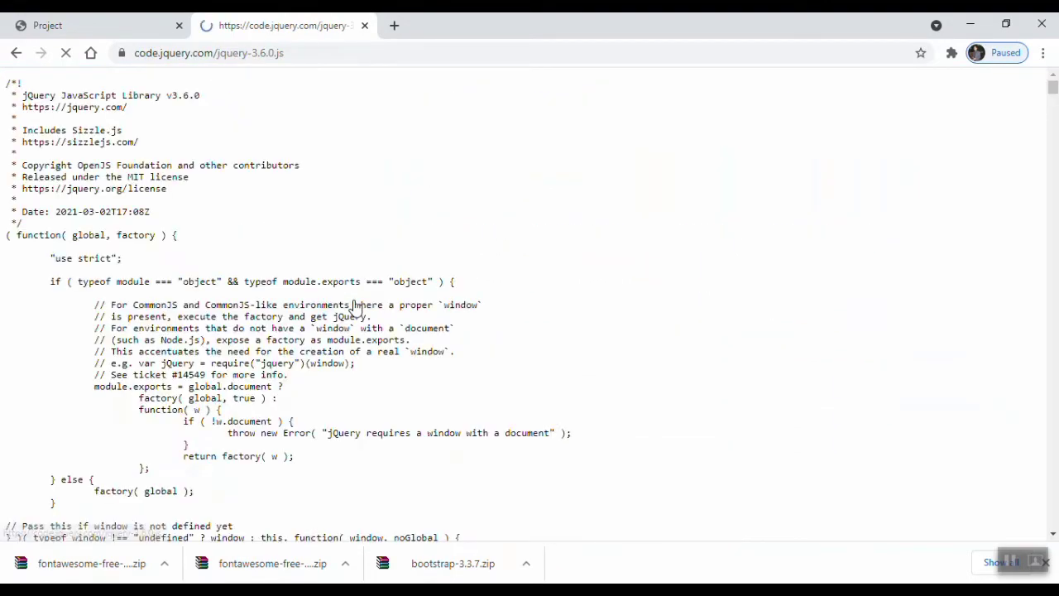
key(ctrl+a)
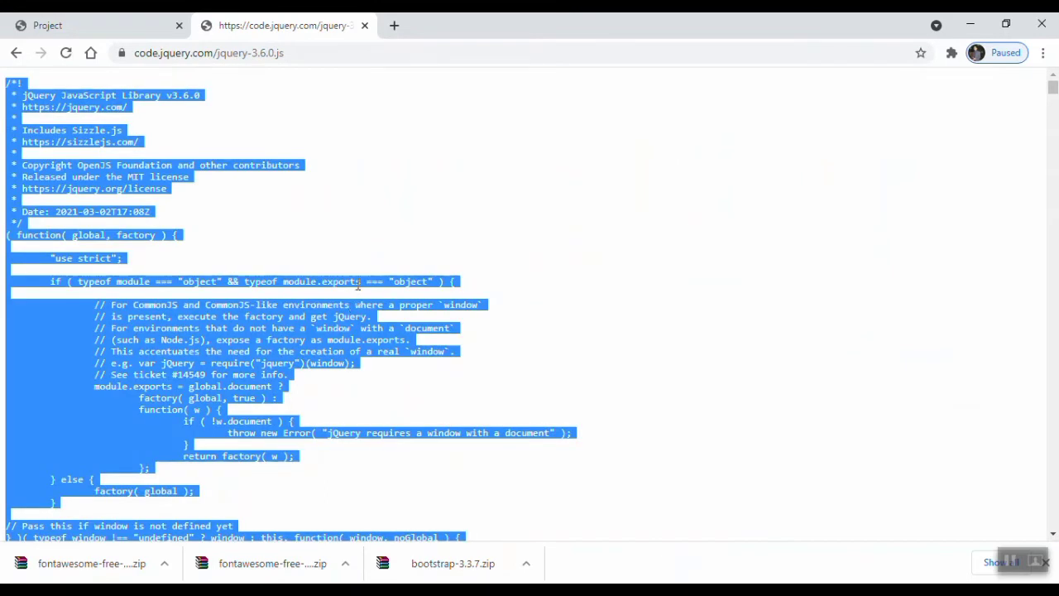
click(974, 20)
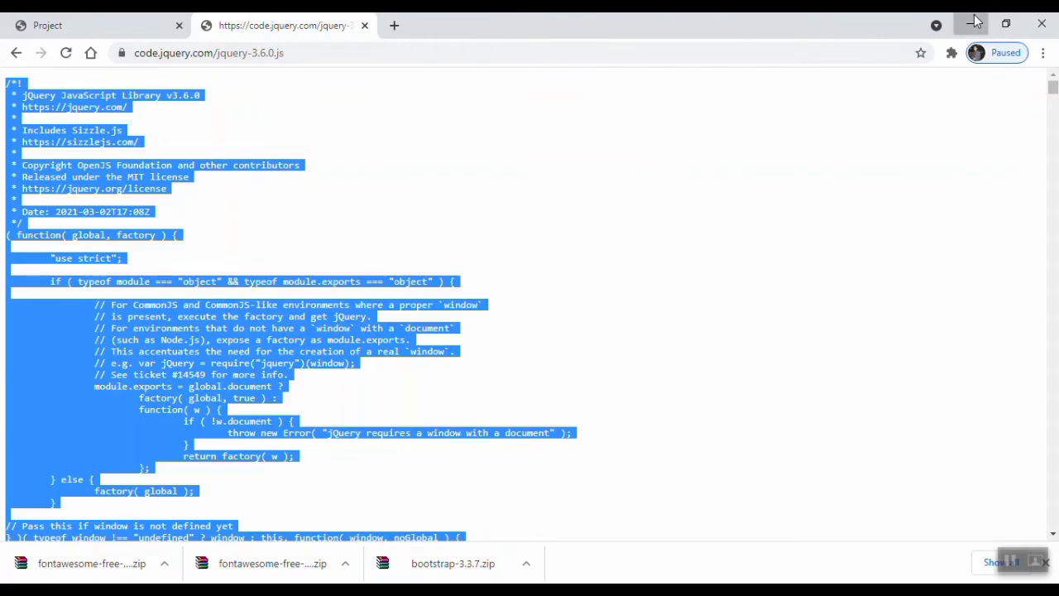
Switch to File Explorer and open the dist\js folder inside style\bootstrap-3.3.7
key(alt+Tab)
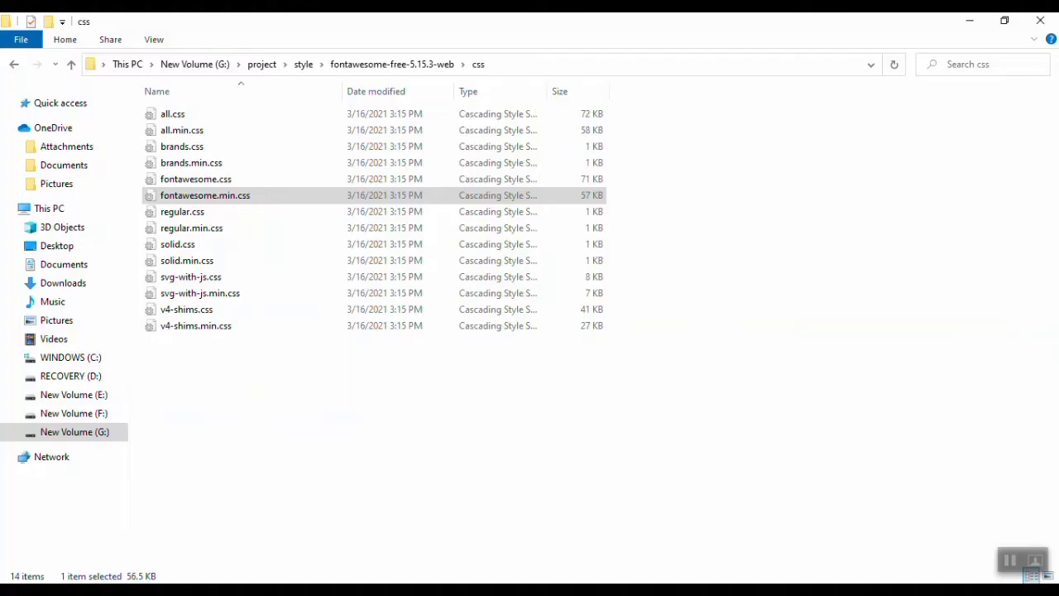
click(312, 68)
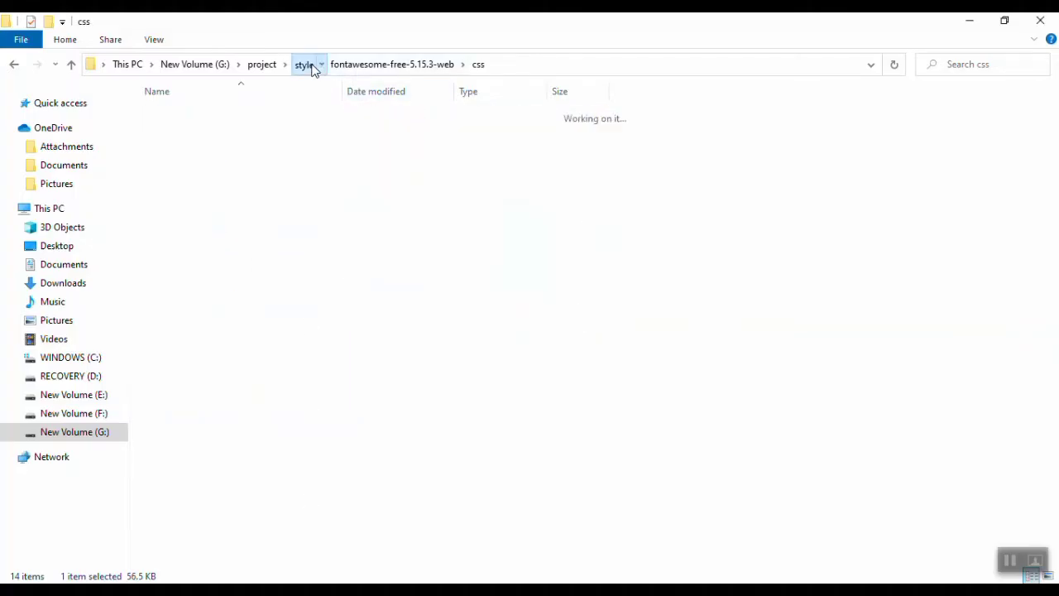
double_click(246, 119)
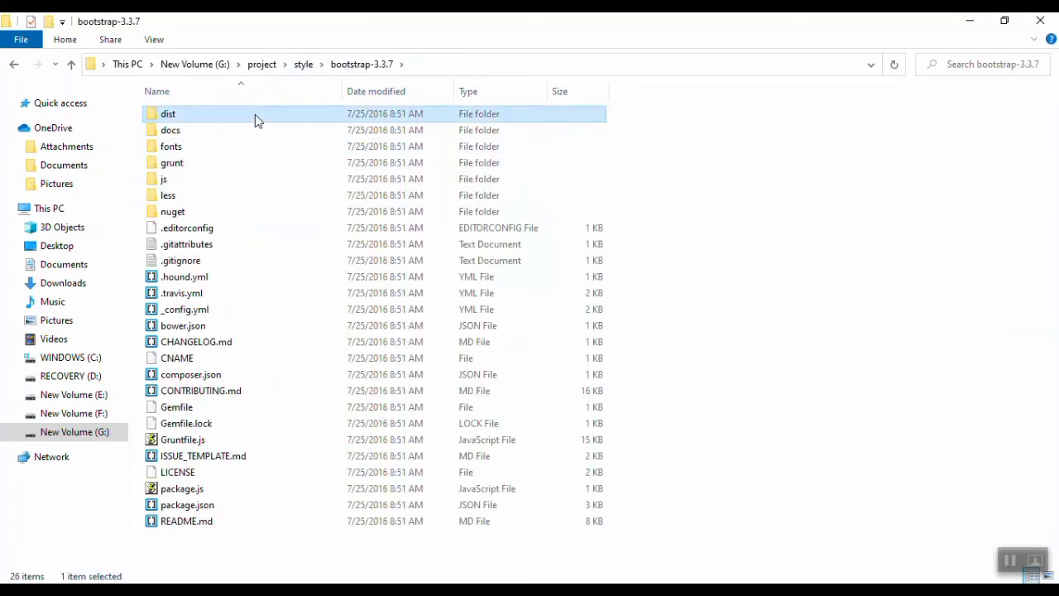
double_click(255, 116)
double_click(248, 147)
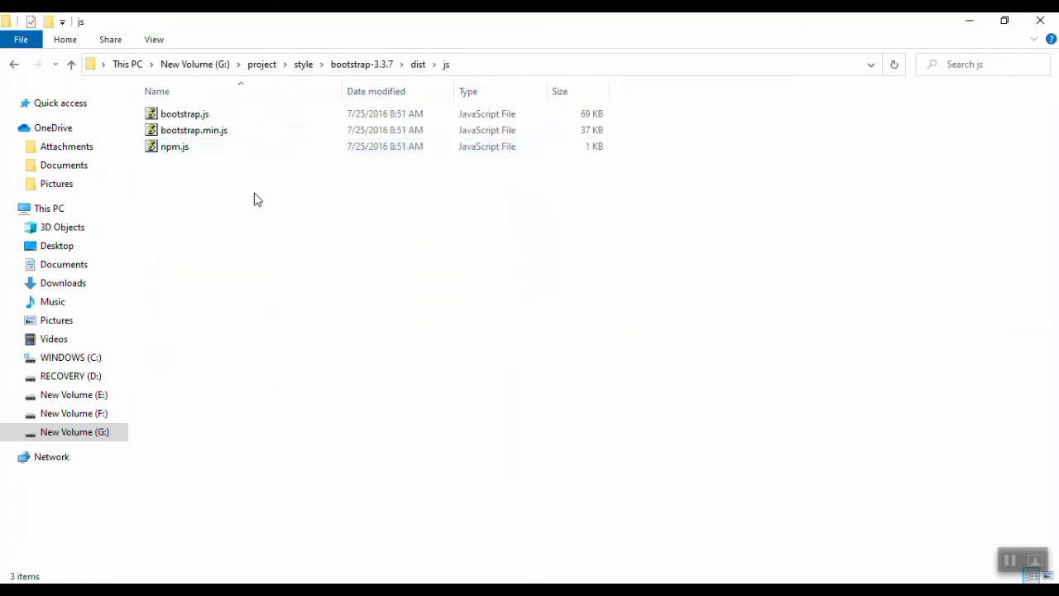
Create a new text document in the js folder and name it jquery.js, accepting the file extension change
right_click(255, 199)
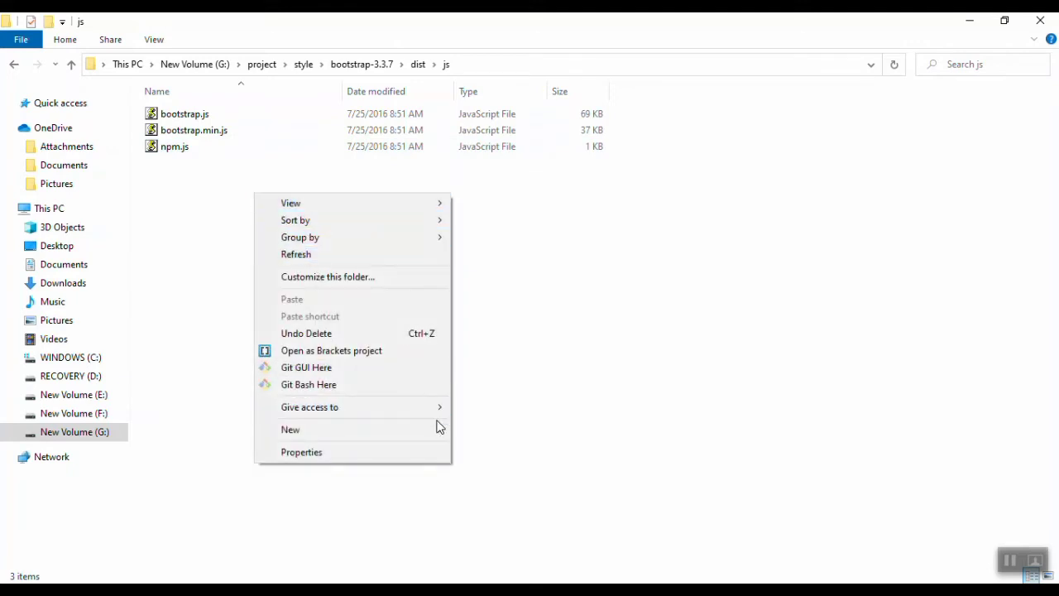
mouse_move(440, 434)
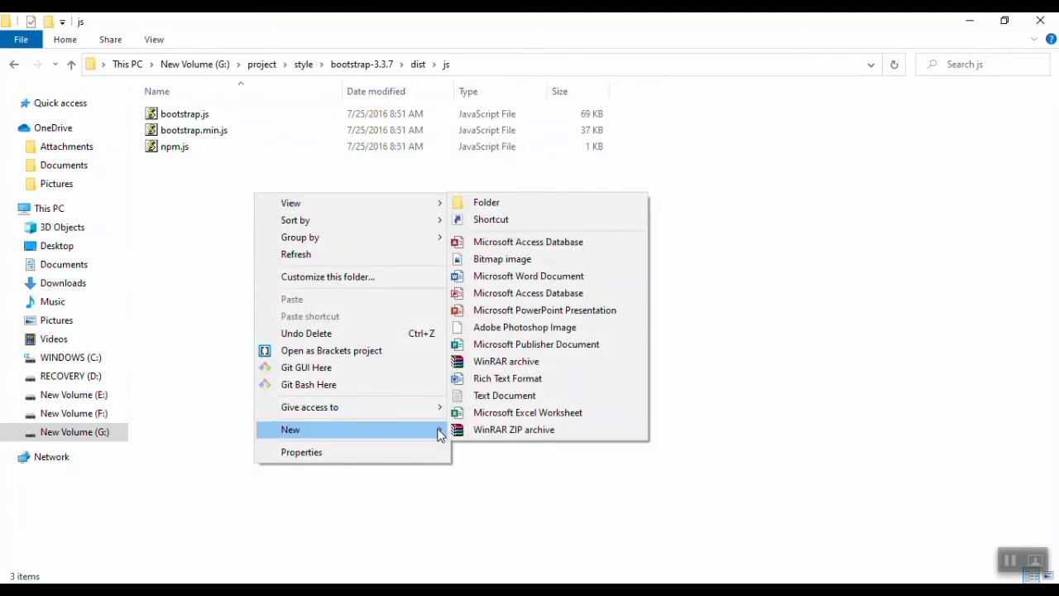
click(509, 396)
key(shift+Right)
key(shift+Right)
key(shift+Right)
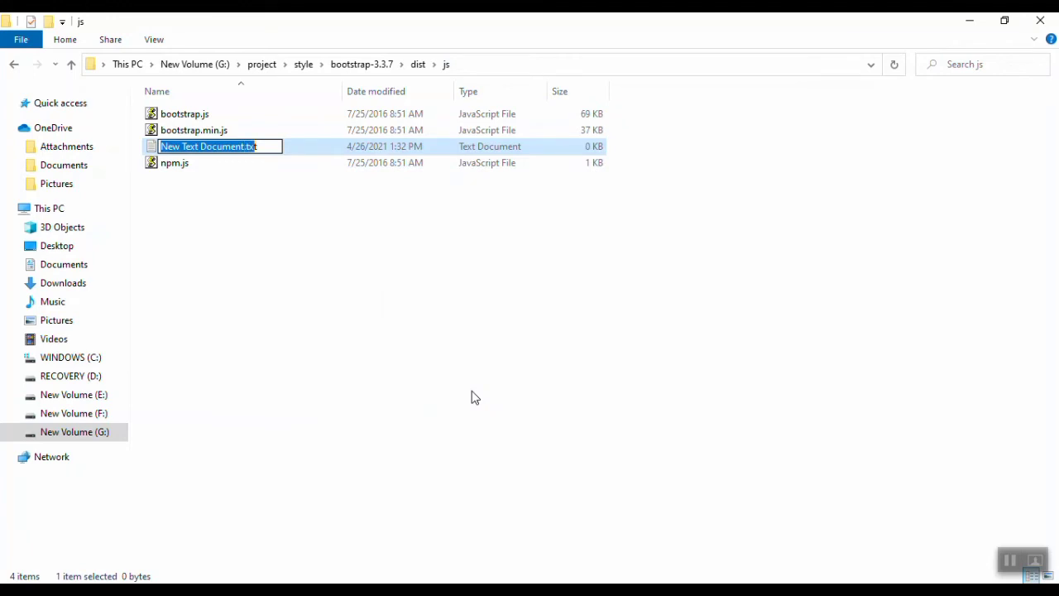
text(jqu)
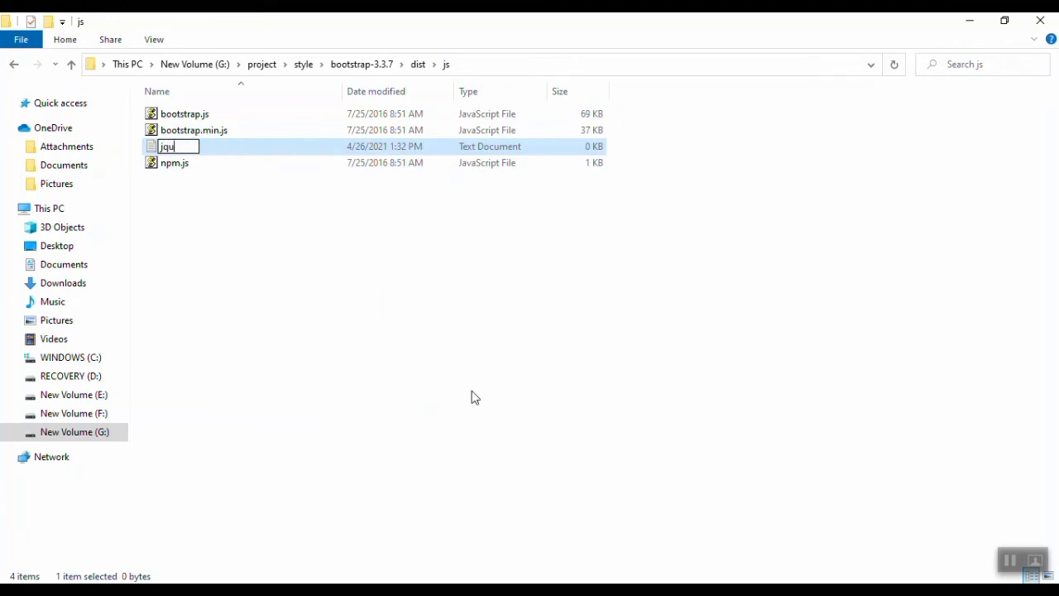
text(ery.js)
key(Return)
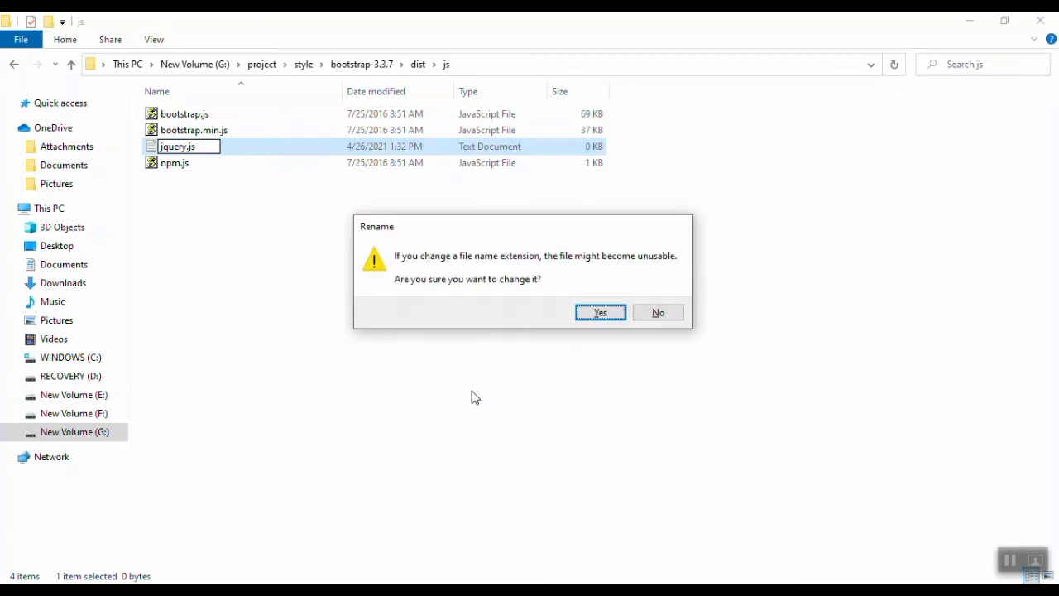
key(Return)
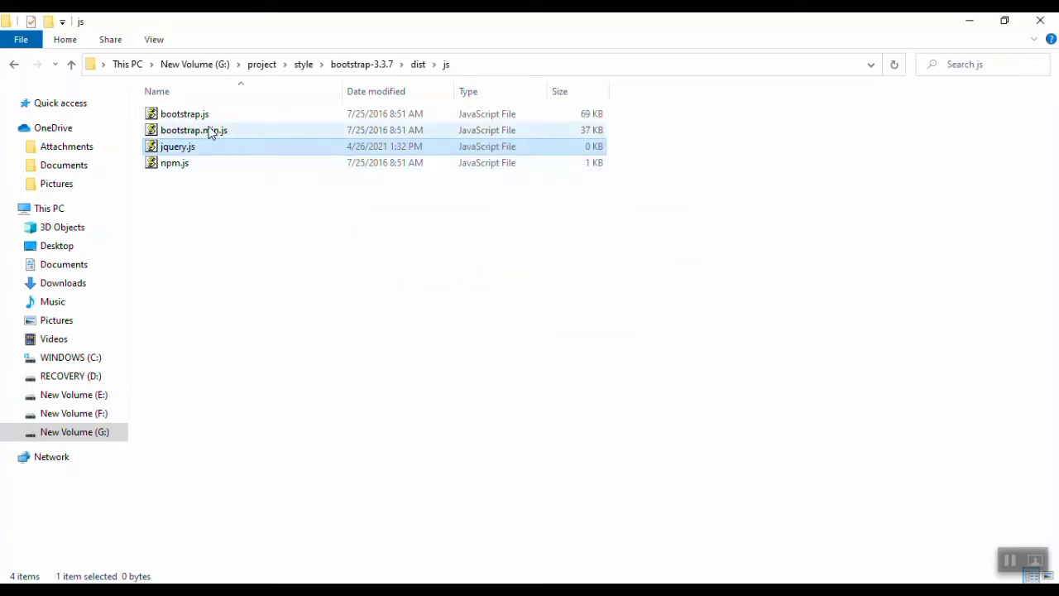
Paste the copied jQuery code into jquery.js in Notepad, save the file and close it
right_click(187, 148)
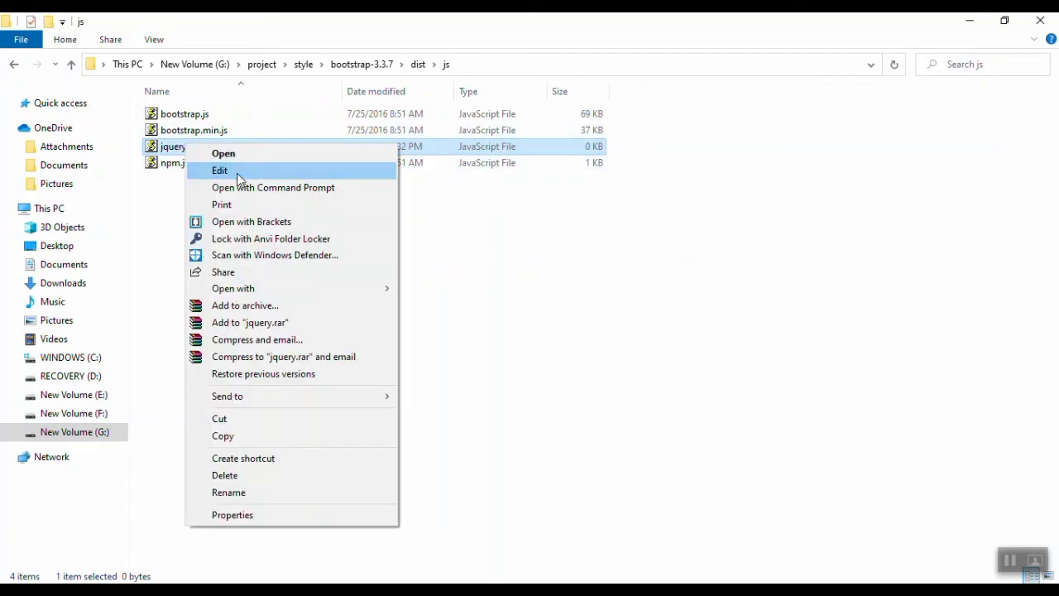
click(224, 170)
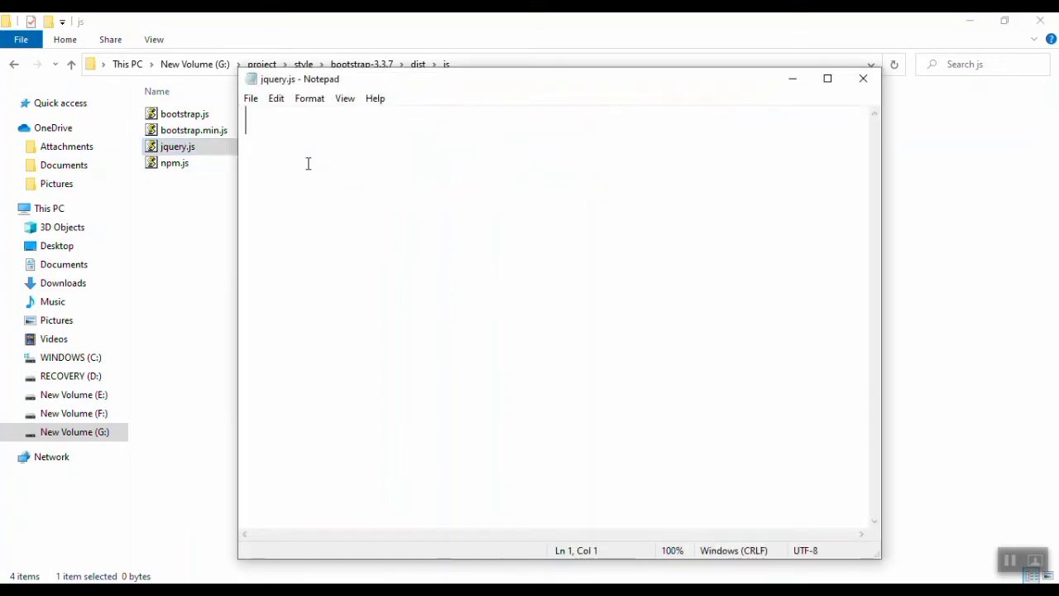
key(ctrl+v)
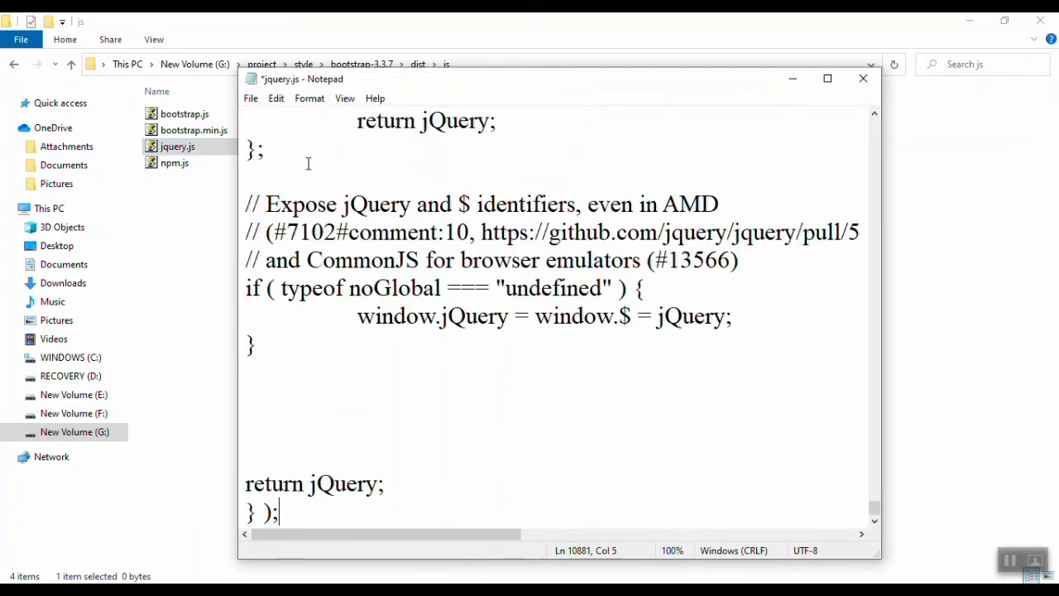
key(ctrl+s)
click(862, 80)
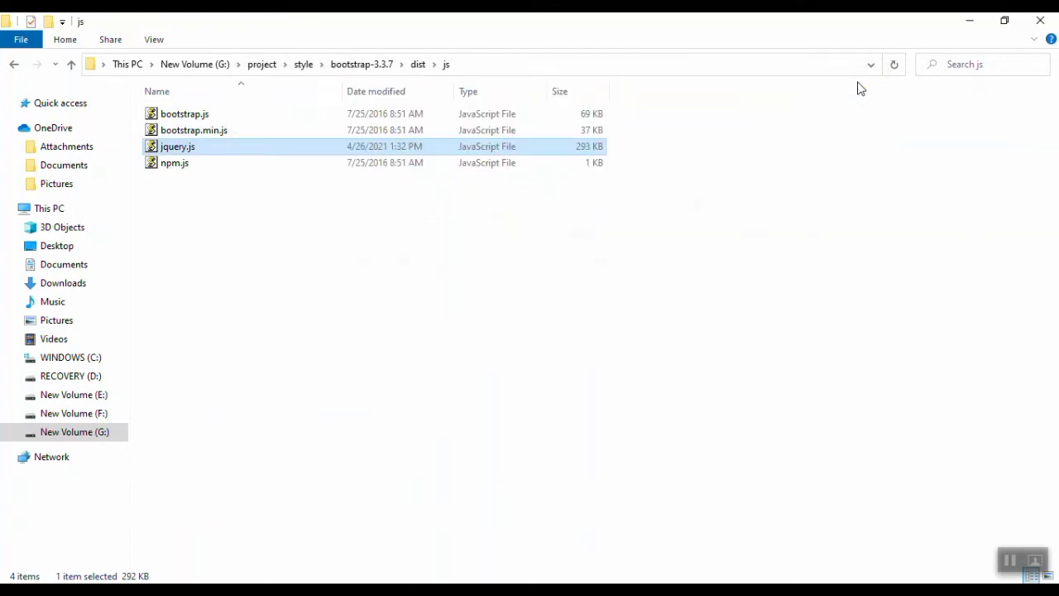
Copy the path of the dist\js folder and switch to index.html in Visual Studio Code
click(335, 231)
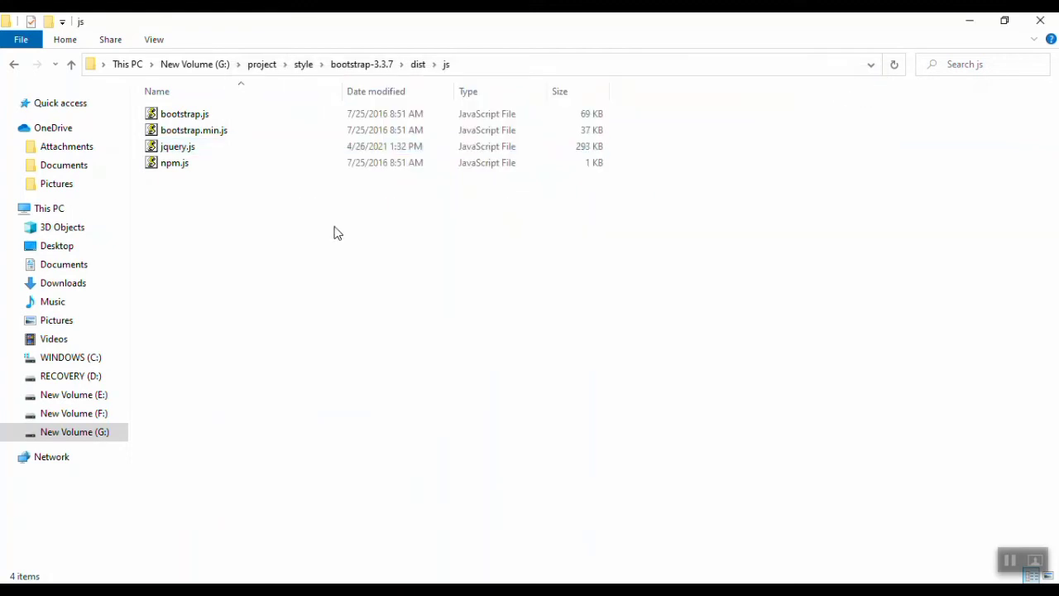
click(537, 67)
key(ctrl+c)
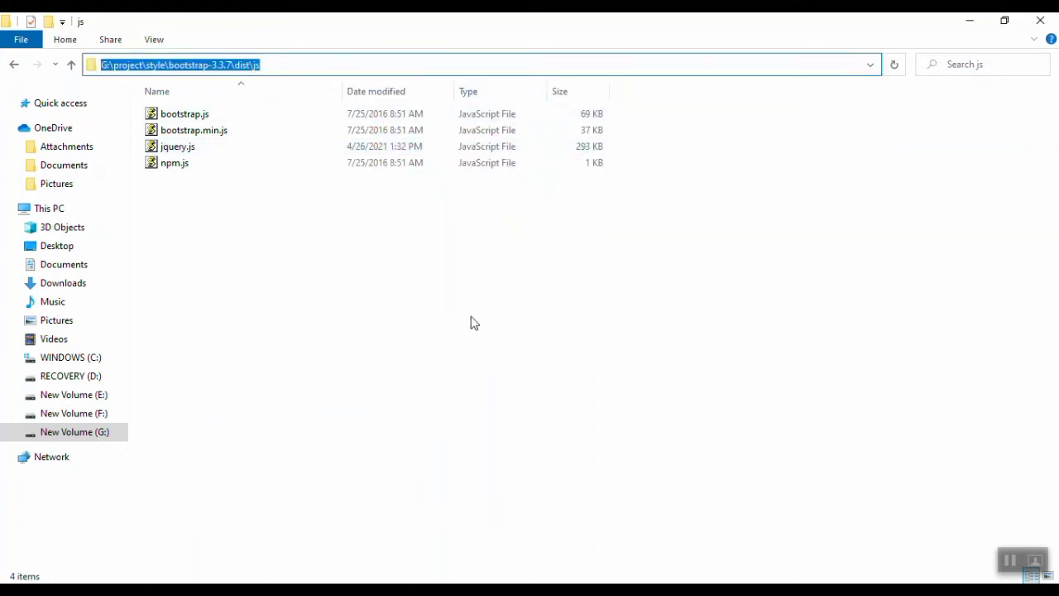
key(alt+Tab)
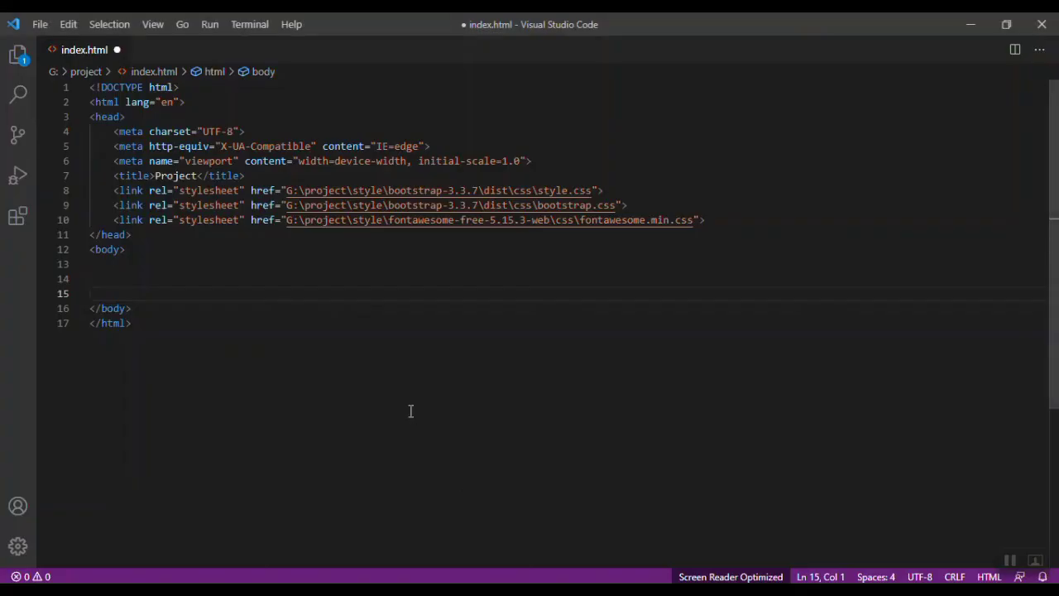
Add a script element with type text/javascript on the line just above the closing body tag
text(s)
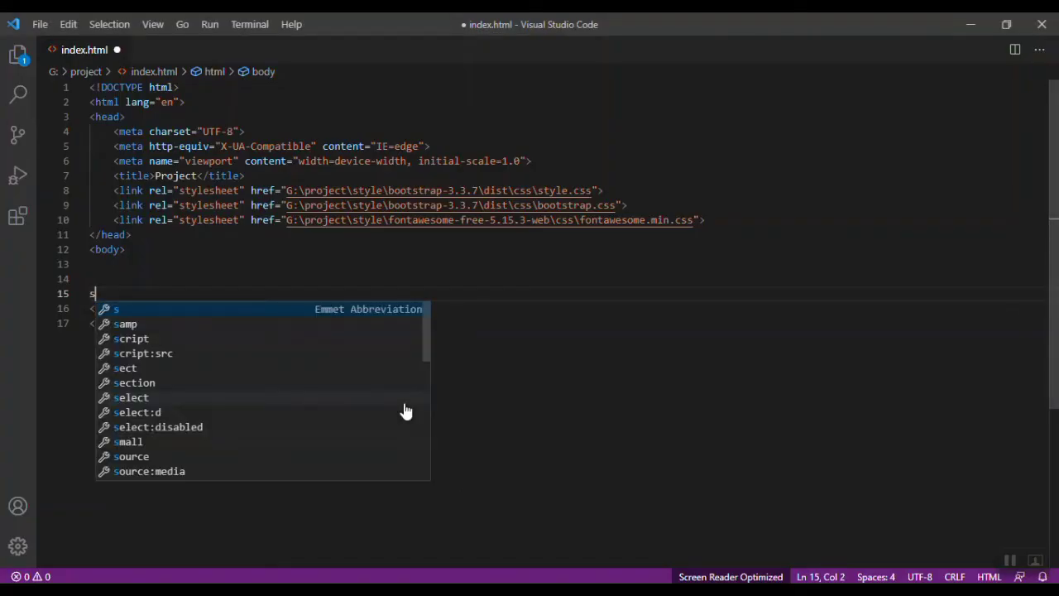
key(Down)
key(Down)
key(Return)
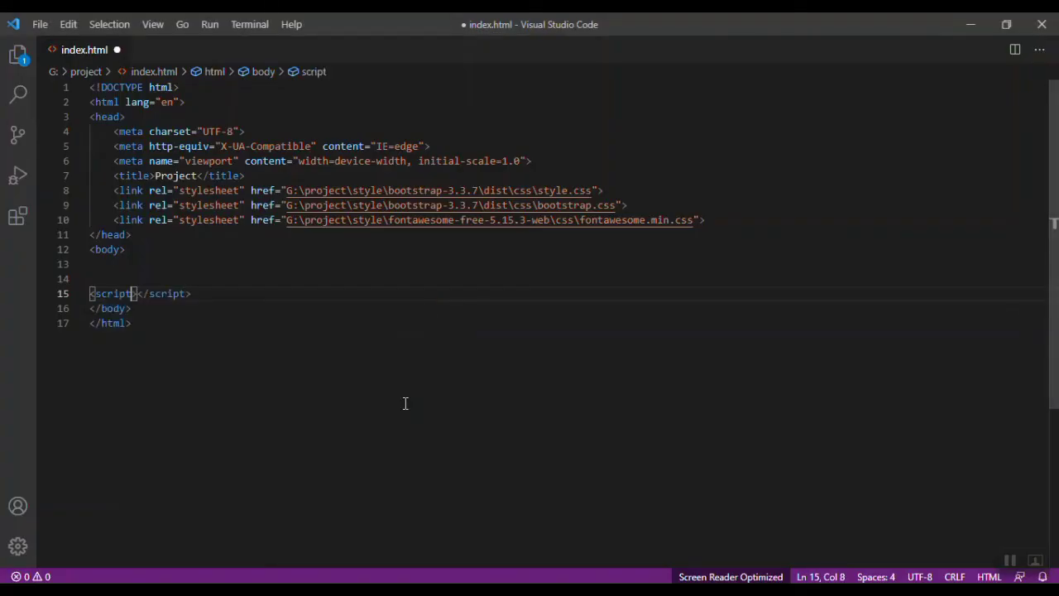
text(ty)
key(Return)
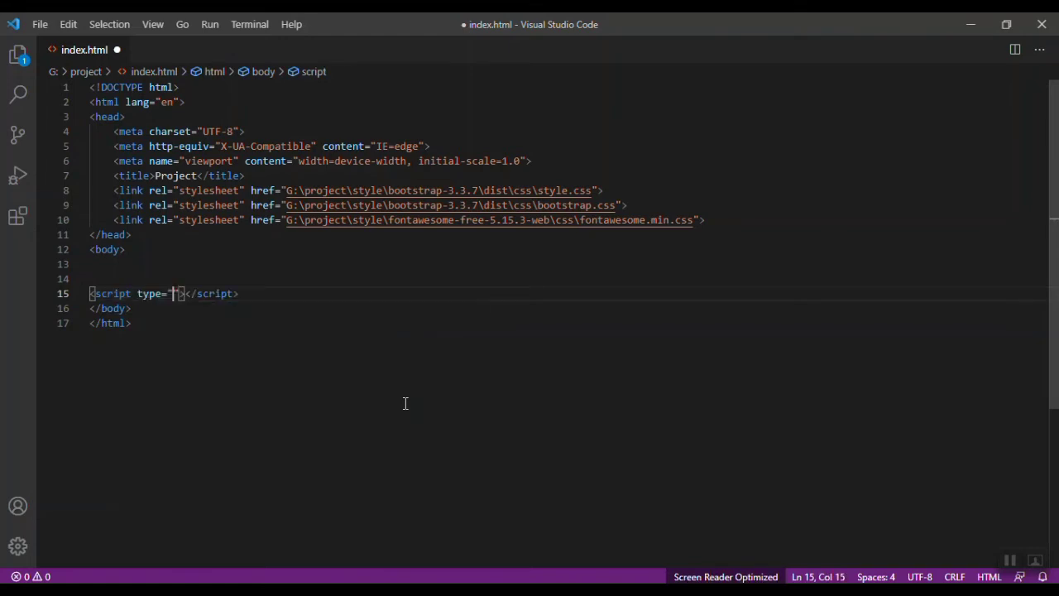
text(text)
text(/javasc)
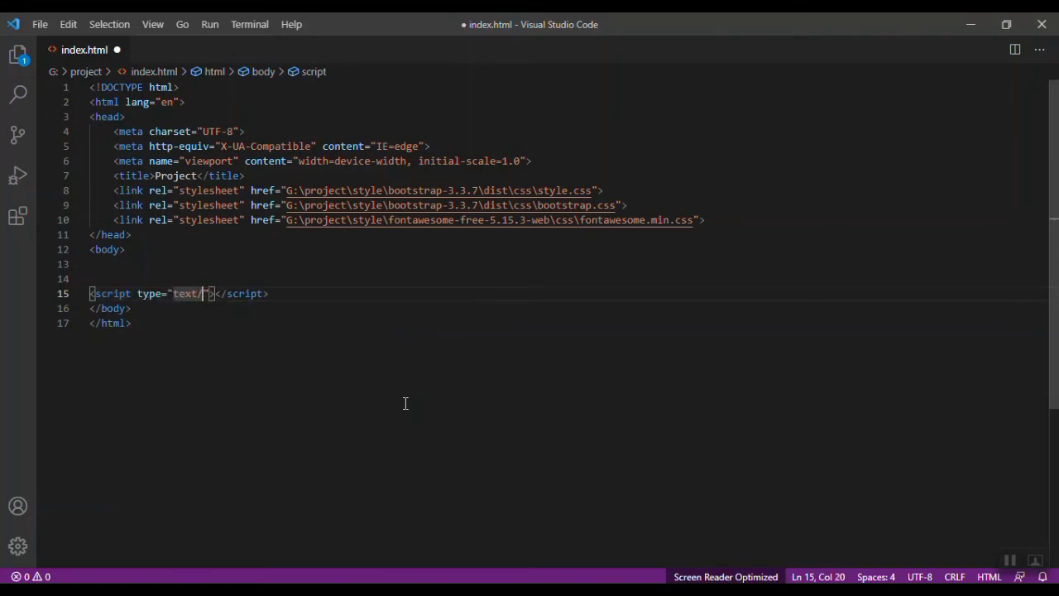
text(ript)
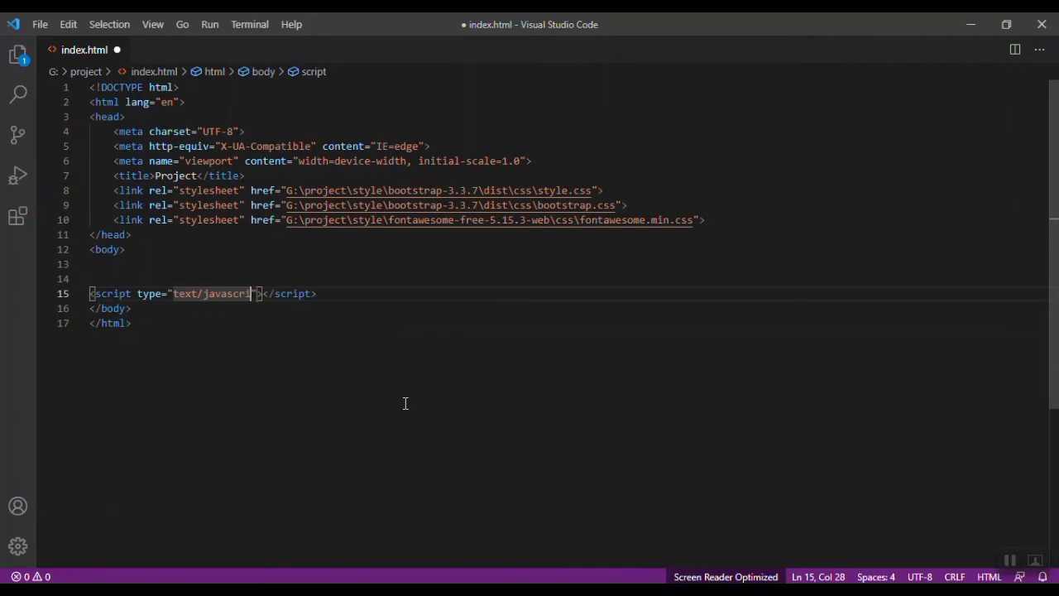
Give the script element the src G:\project\style\bootstrap-3.3.7\dist\js\jquery.js, using the copied folder path
key(Tab)
text(sr)
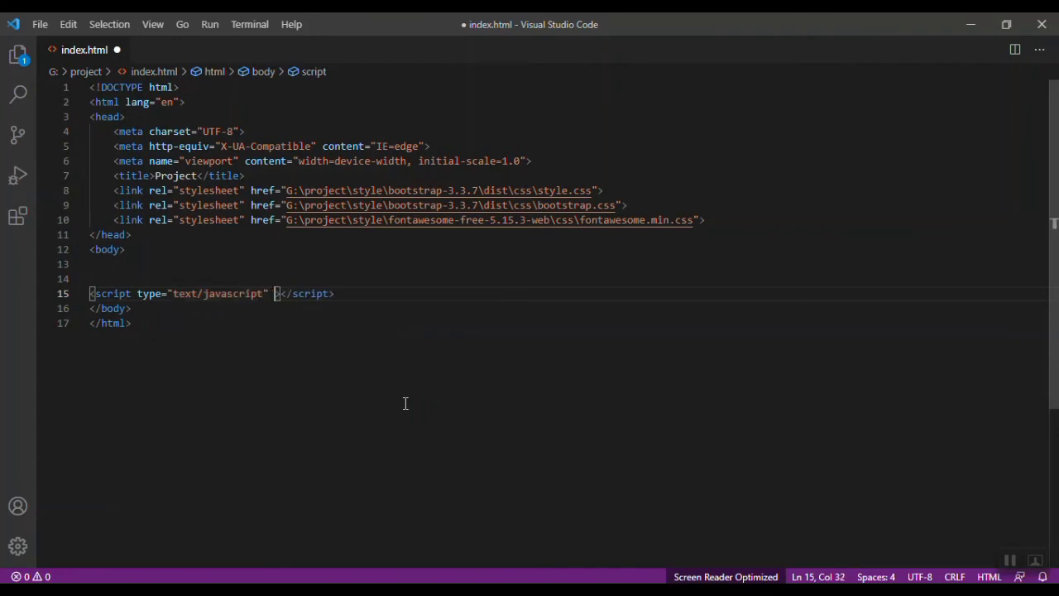
key(Return)
key(ctrl+v)
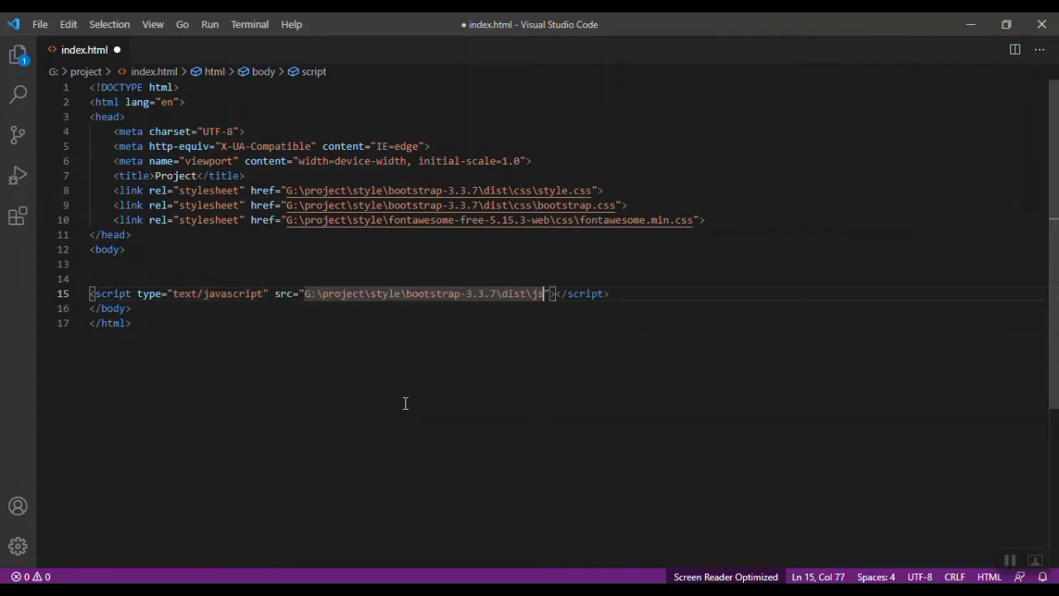
text(\)
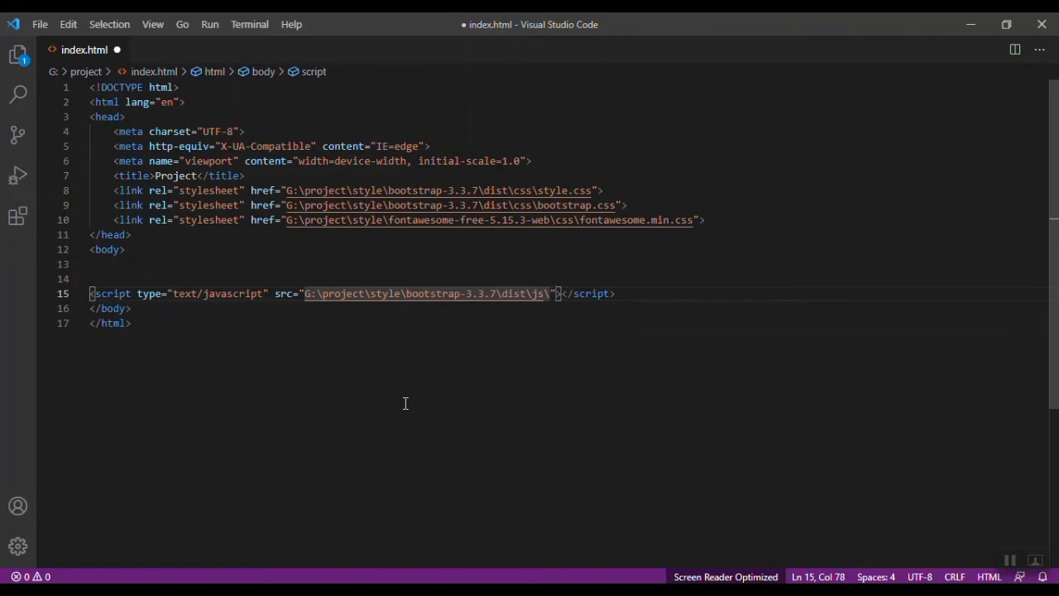
text(jquery)
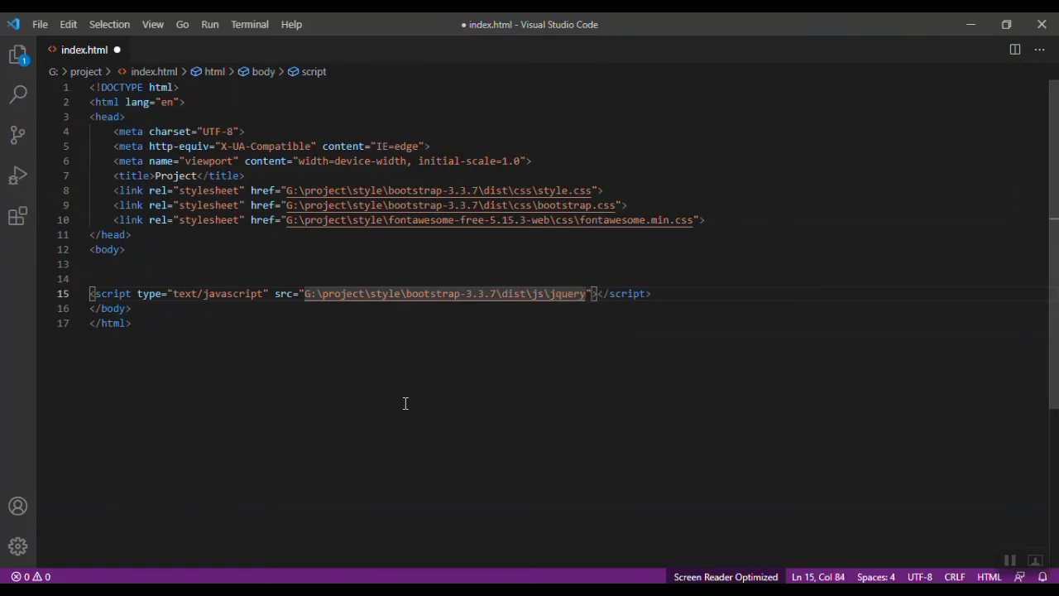
text(.)
key(BackSpace)
text(.js")
Insert an empty script element on a new line directly above the jquery.js script
key(Up)
key(Return)
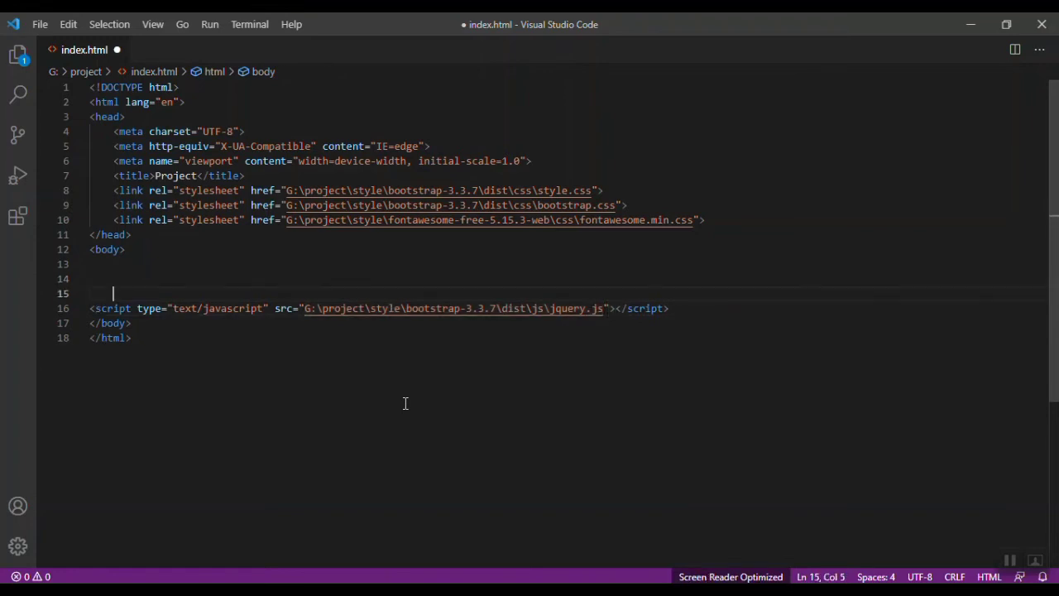
key(Up)
key(Up)
key(Tab)
key(Down)
key(Down)
key(Left)
text(sc)
key(Tab)
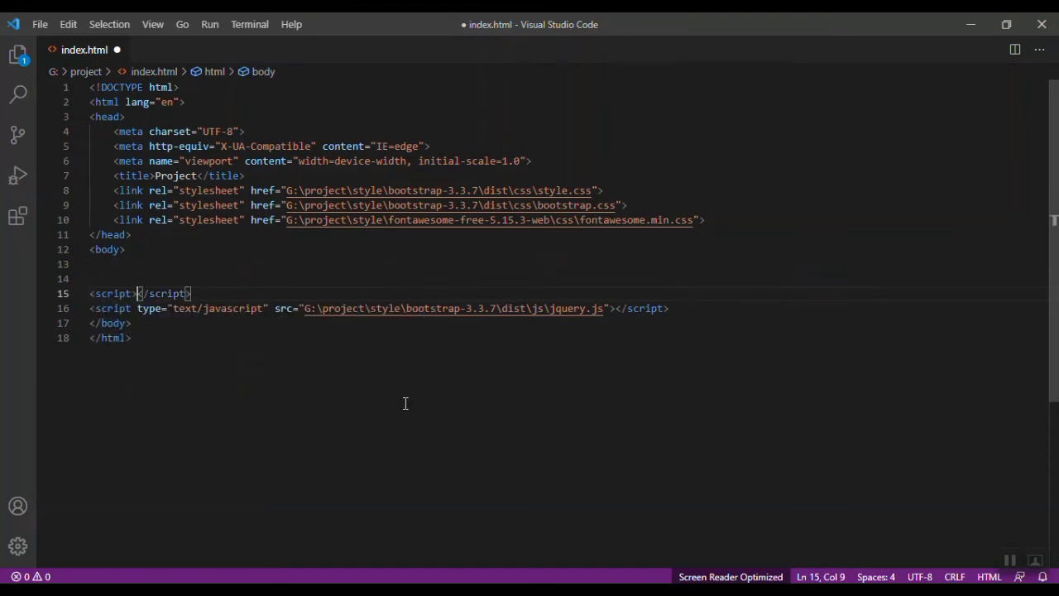
Set the new script element's type attribute to text/javascript
key(Left)
text(ty)
key(Tab)
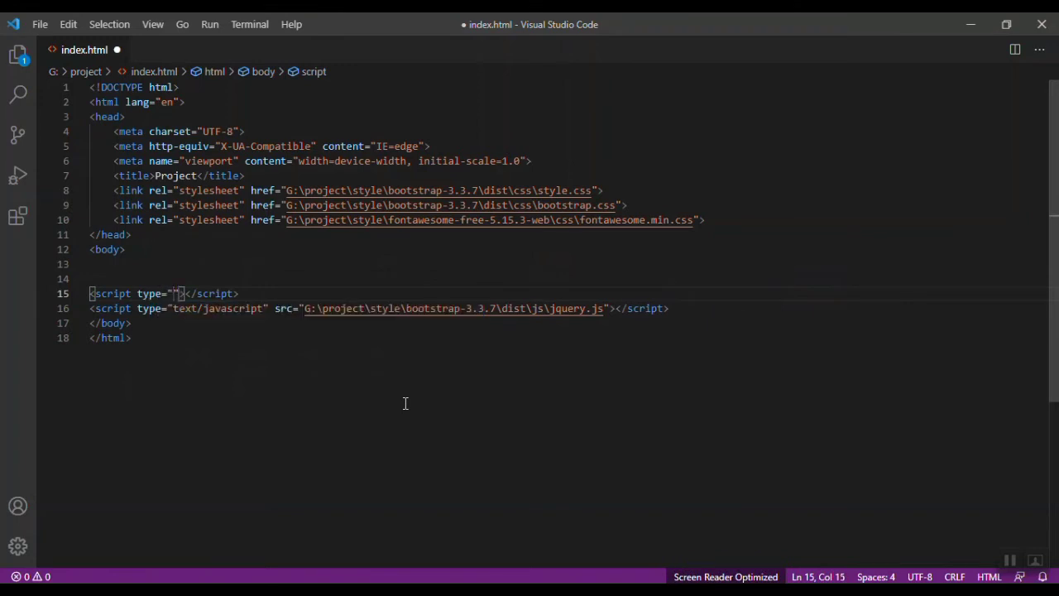
text(text)
text(/javasc)
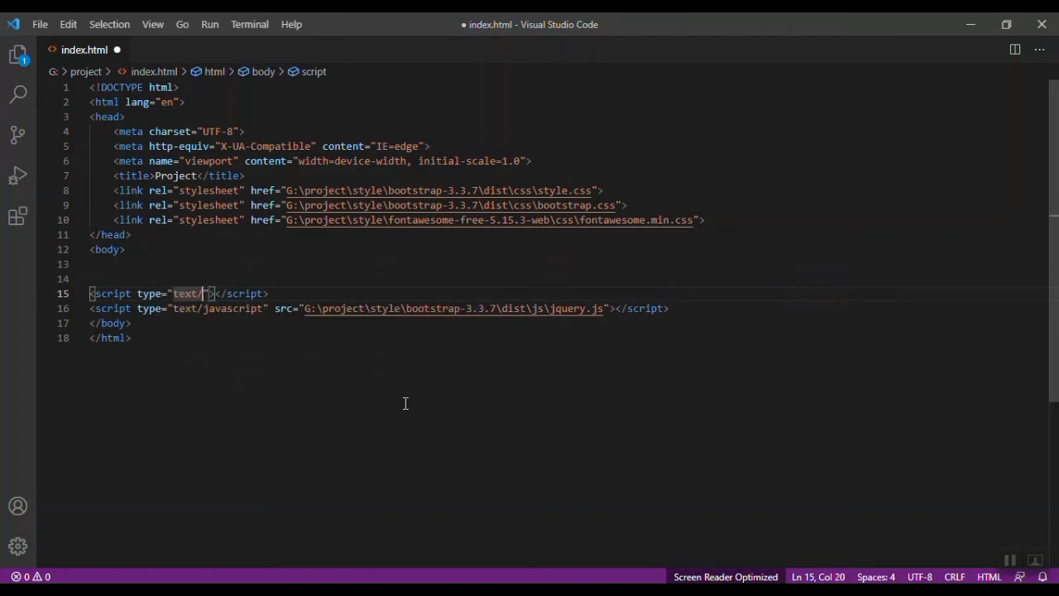
text(ript)
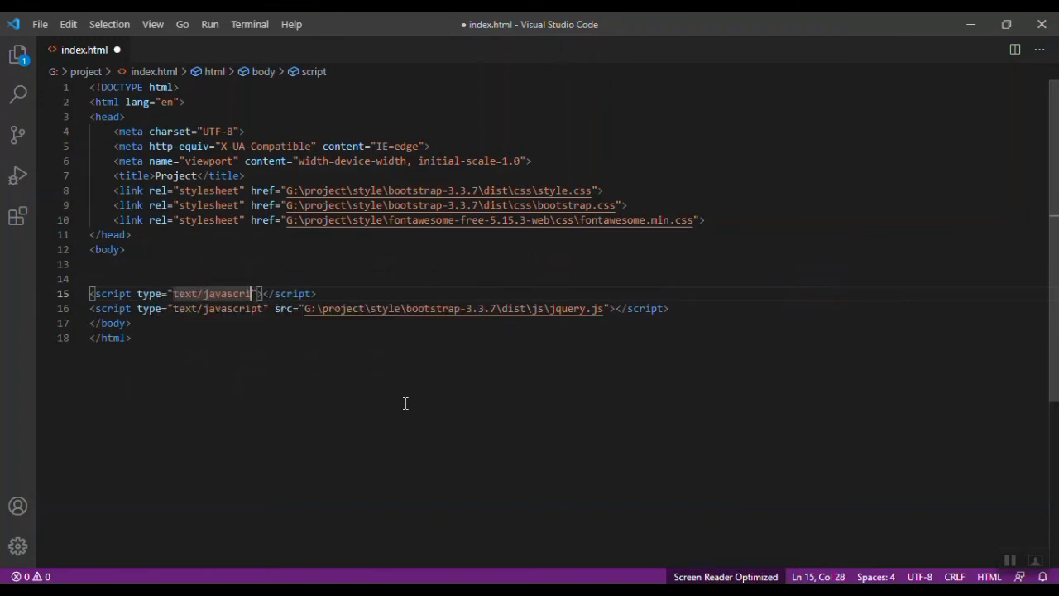
key(Right)
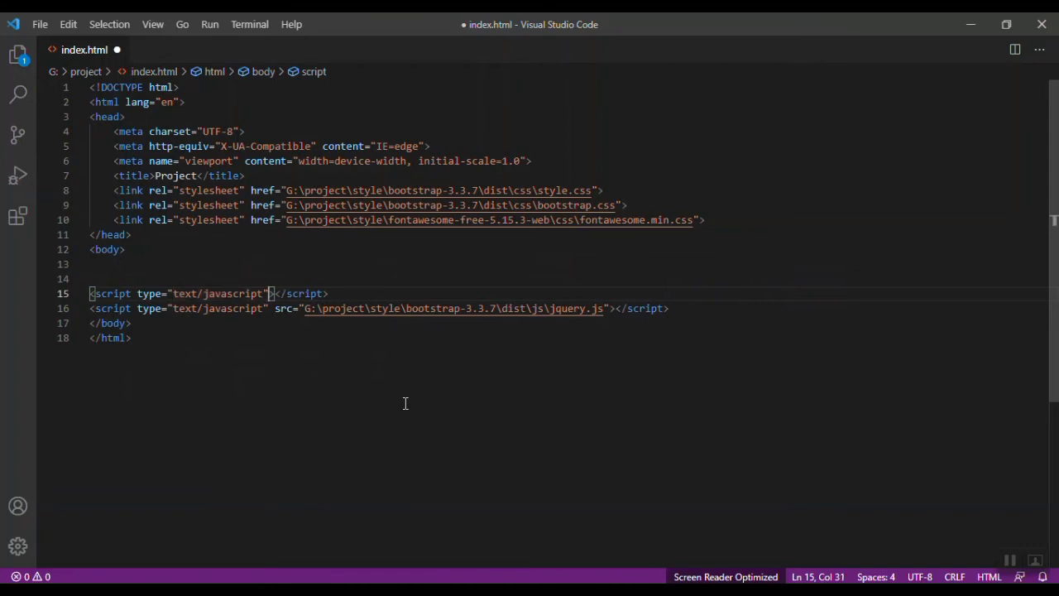
Add an empty src attribute to the new script element and copy the dist\js folder path from File Explorer
text(sr)
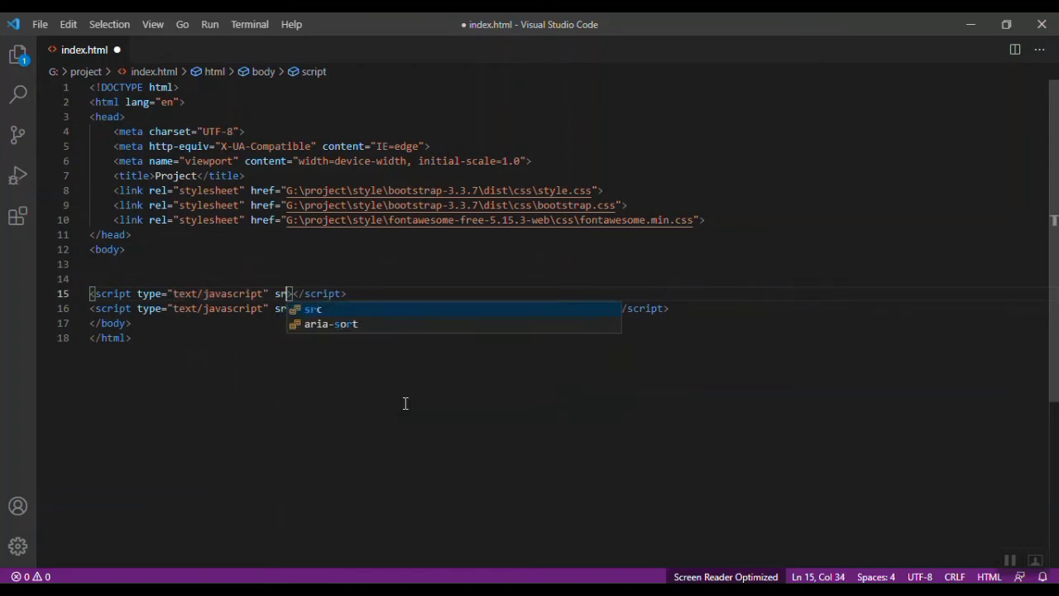
key(Return)
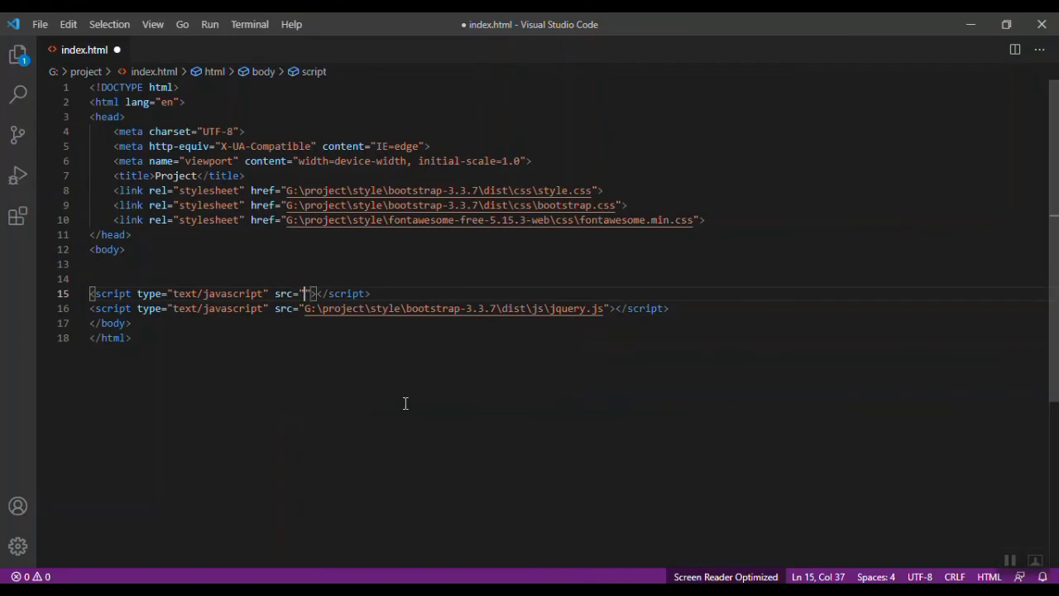
click(357, 582)
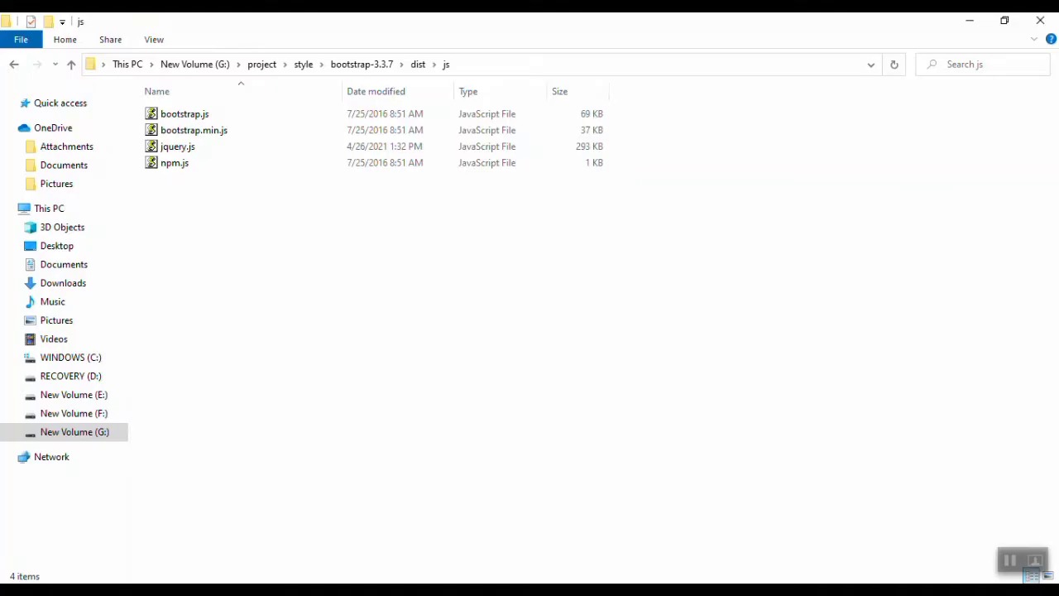
click(260, 113)
click(208, 115)
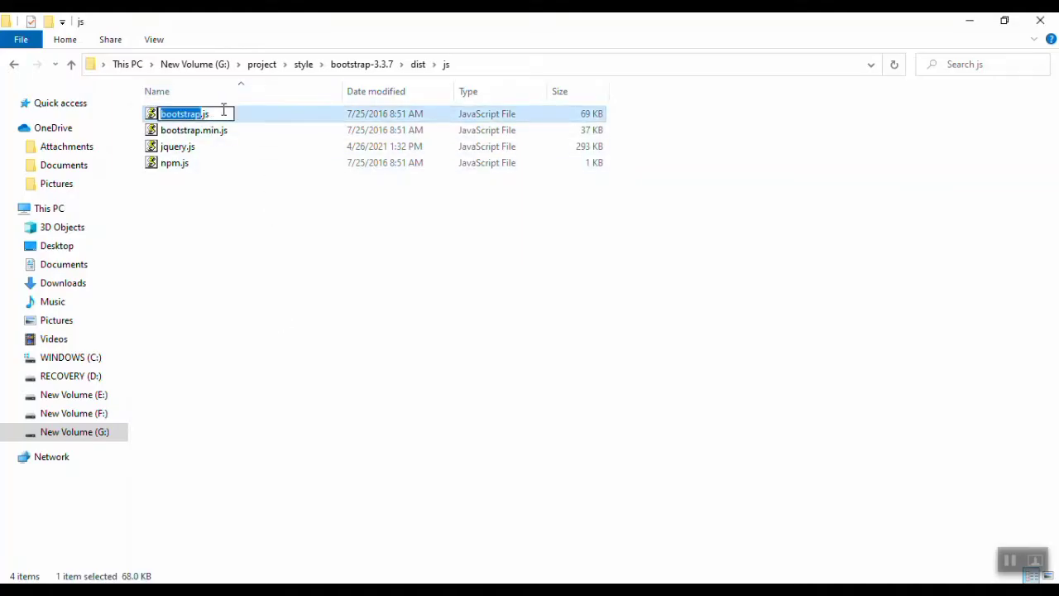
click(489, 62)
key(ctrl+c)
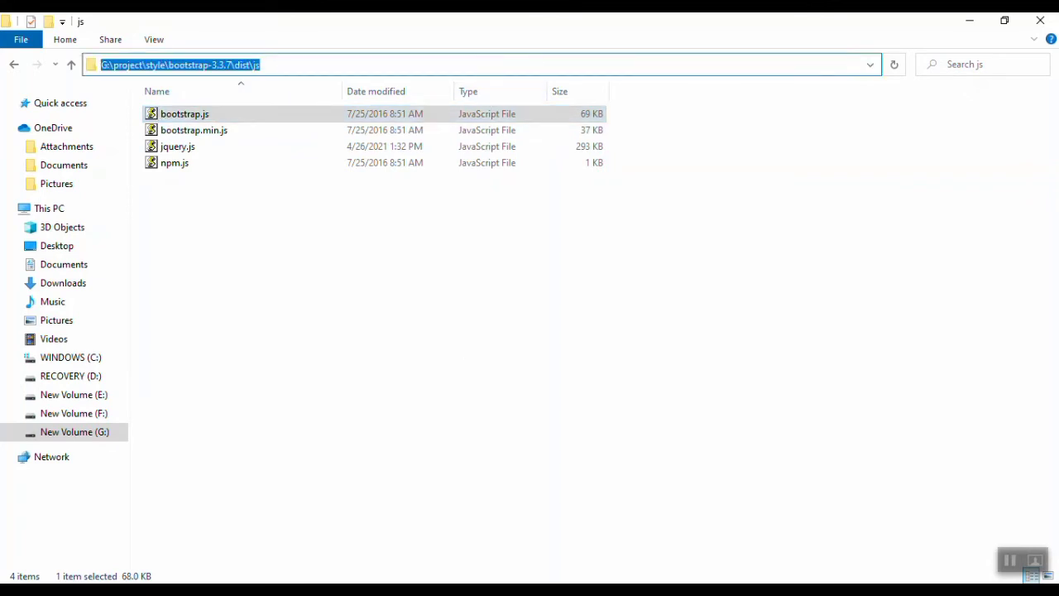
Back in Visual Studio Code, complete the src as G:\project\style\bootstrap-3.3.7\dist\js\bootstrap.js and save index.html
key(alt+Tab)
key(ctrl+v)
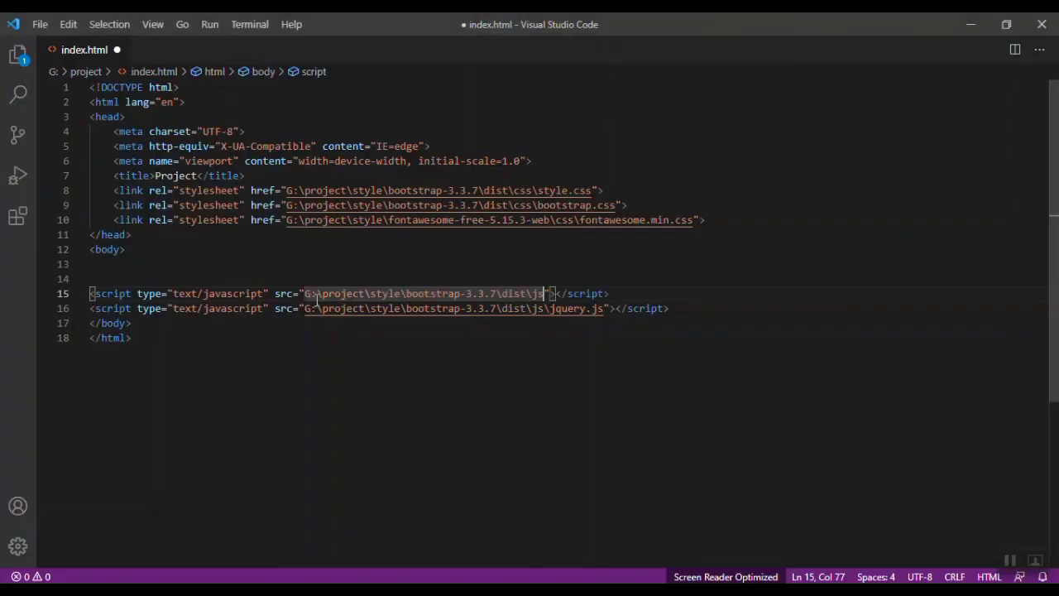
text(\)
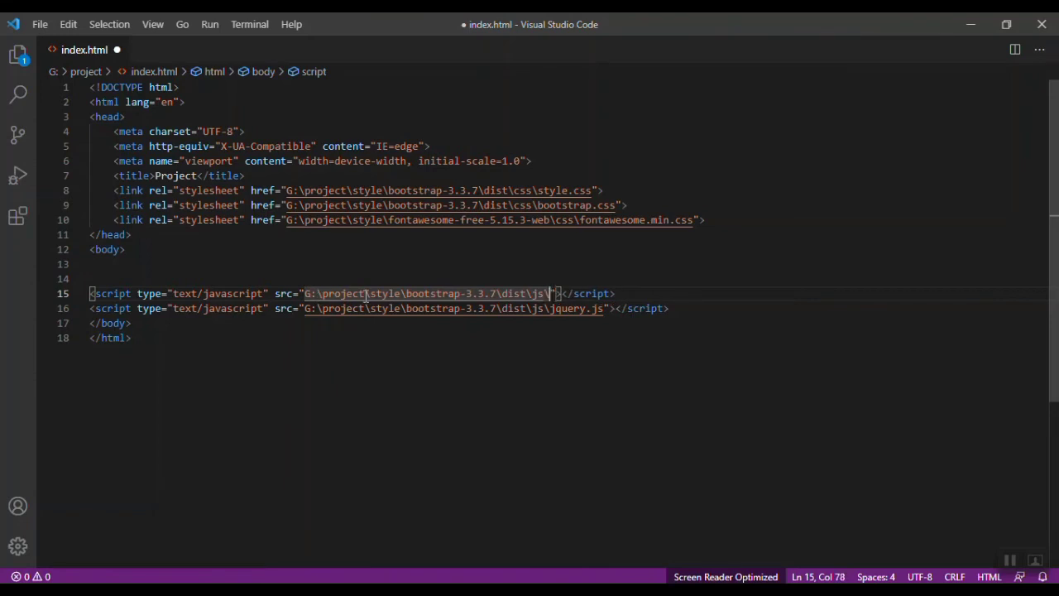
text(bootstr)
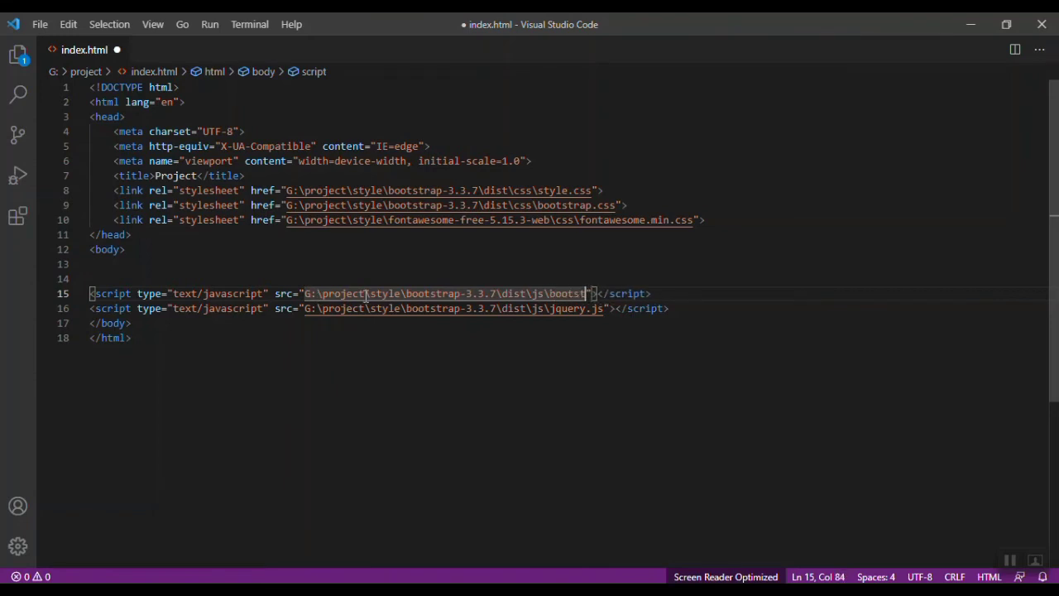
text(ap)
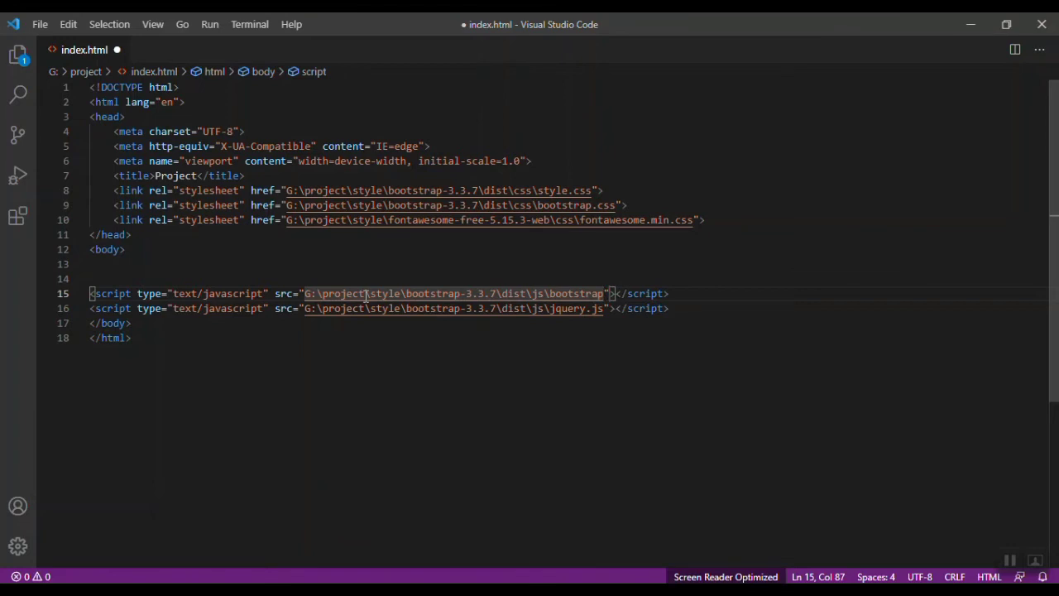
text(.js)
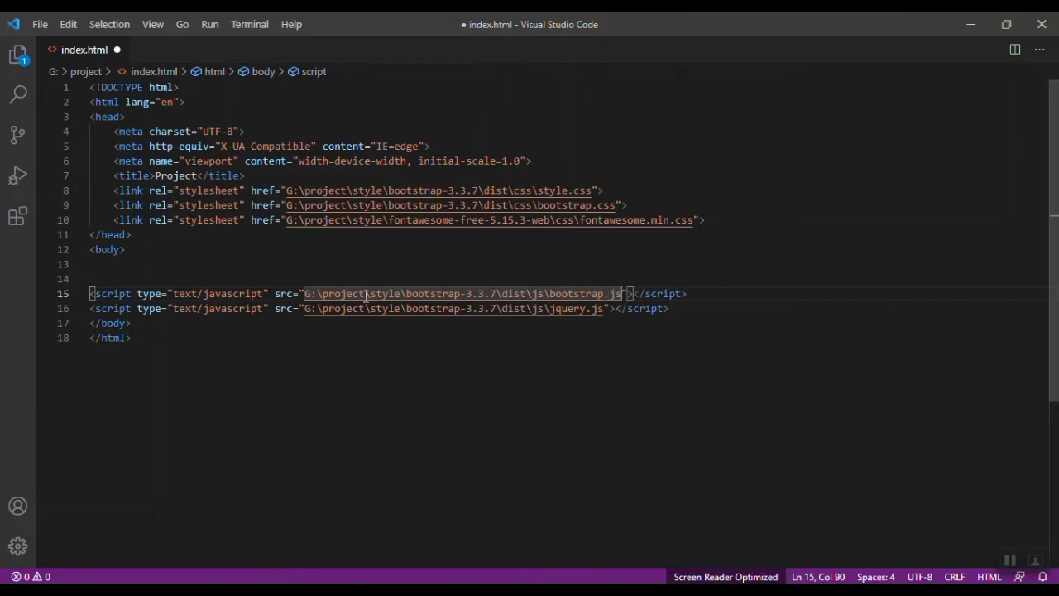
key(ctrl+s)
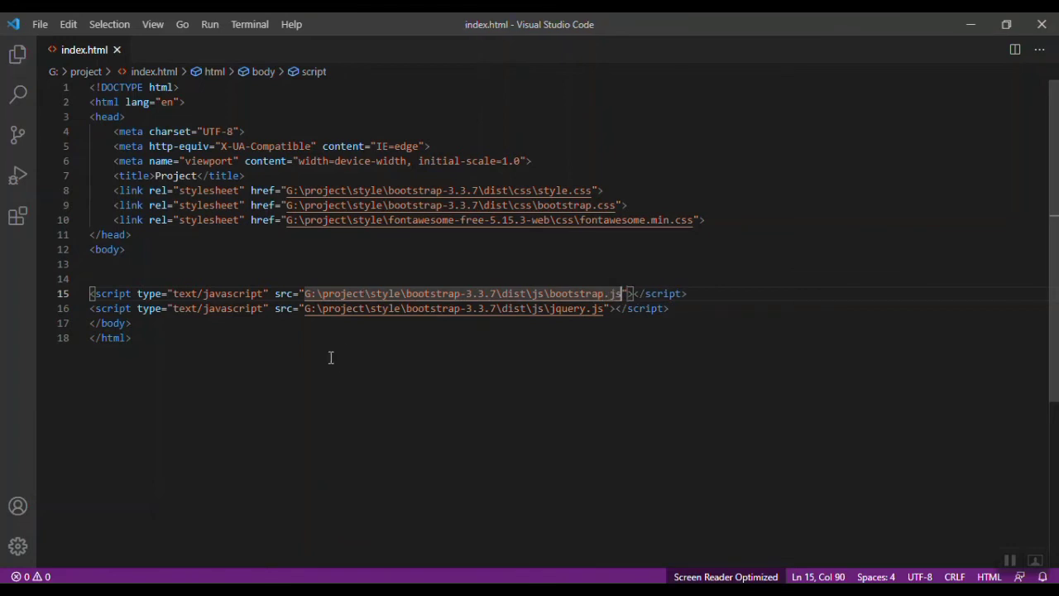
Insert seven blank lines in the body above the script elements and place the cursor on line 16
click(180, 269)
key(Return)
key(Return)
key(Return)
key(Return)
key(Return)
key(Return)
key(Return)
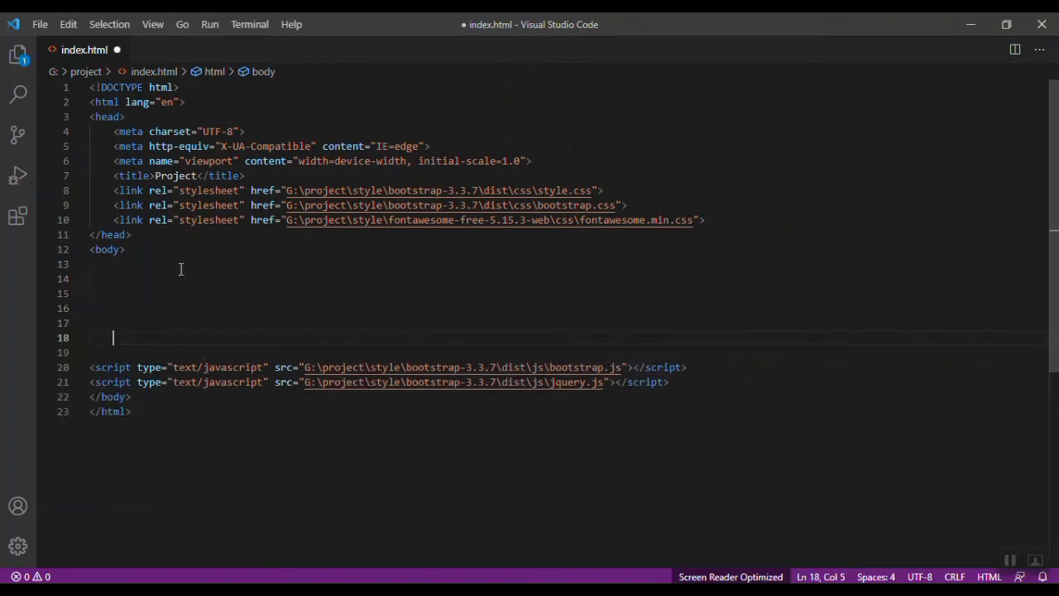
click(143, 309)
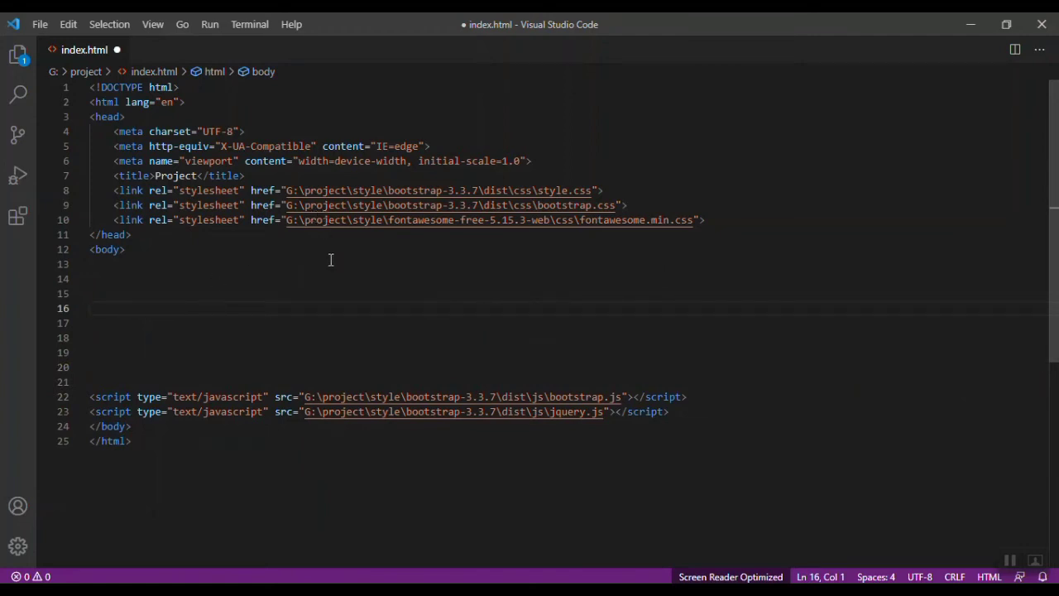